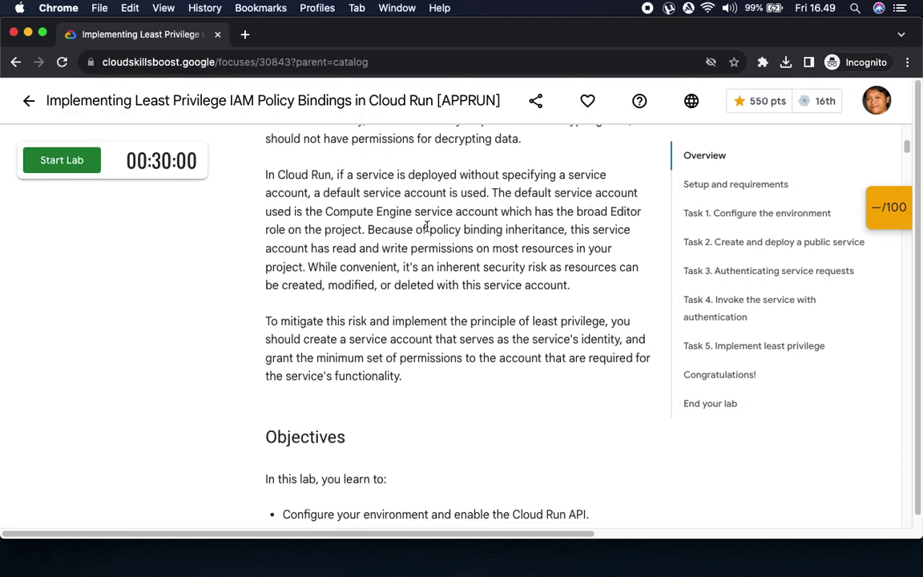
Read the lab's overview, objectives and prerequisites, and look over its list of graded checkpoints
scroll(324, 264, down, 4)
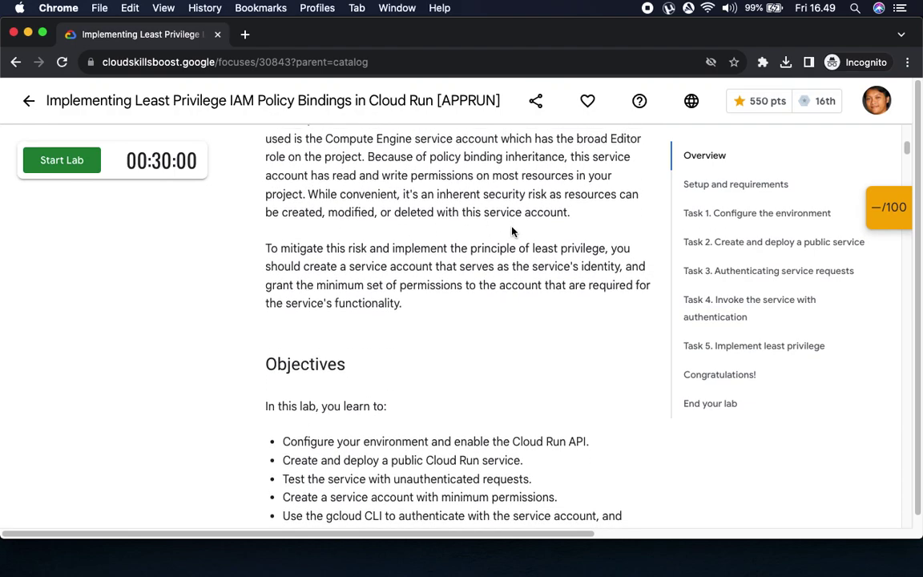
scroll(321, 256, down, 3)
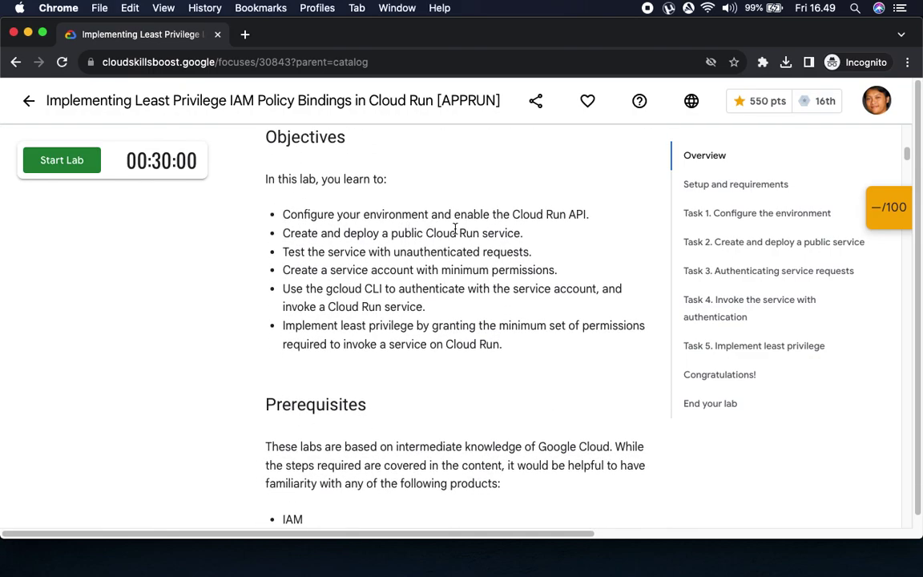
scroll(481, 265, down, 6)
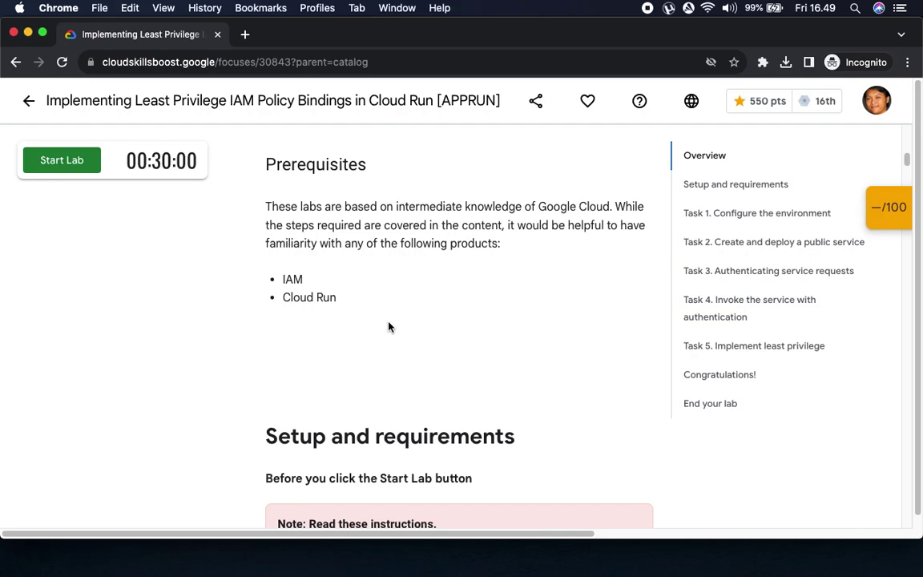
scroll(389, 326, down, 8)
mouse_move(888, 207)
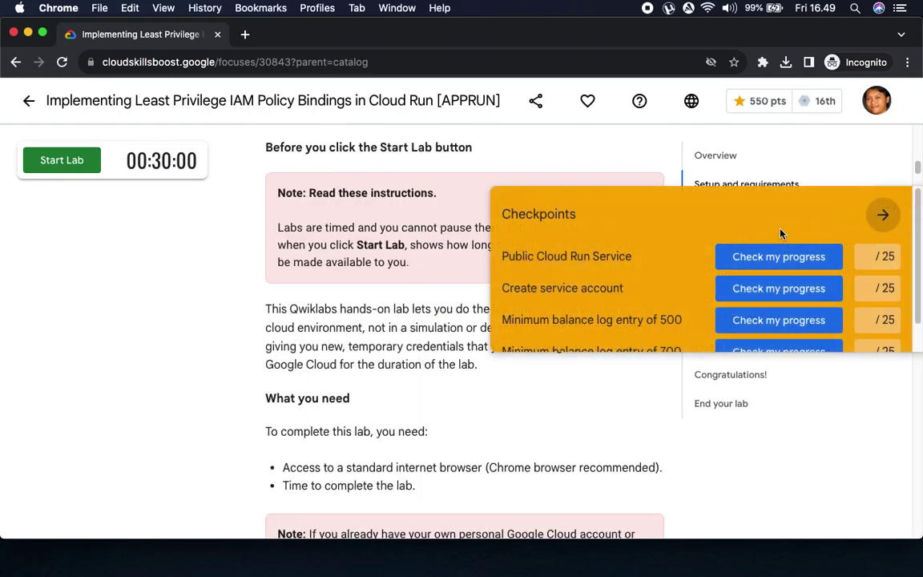
scroll(614, 336, down, 1)
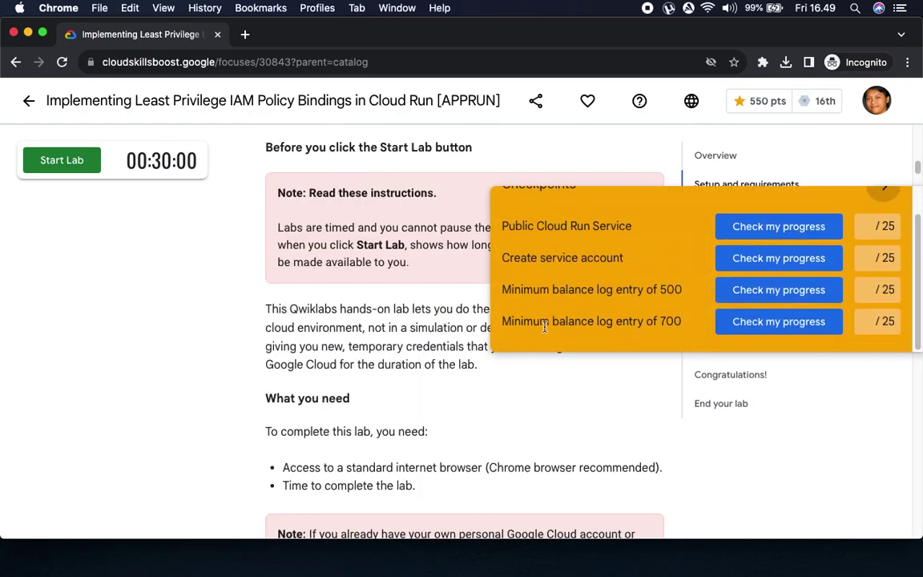
scroll(690, 278, up, 1)
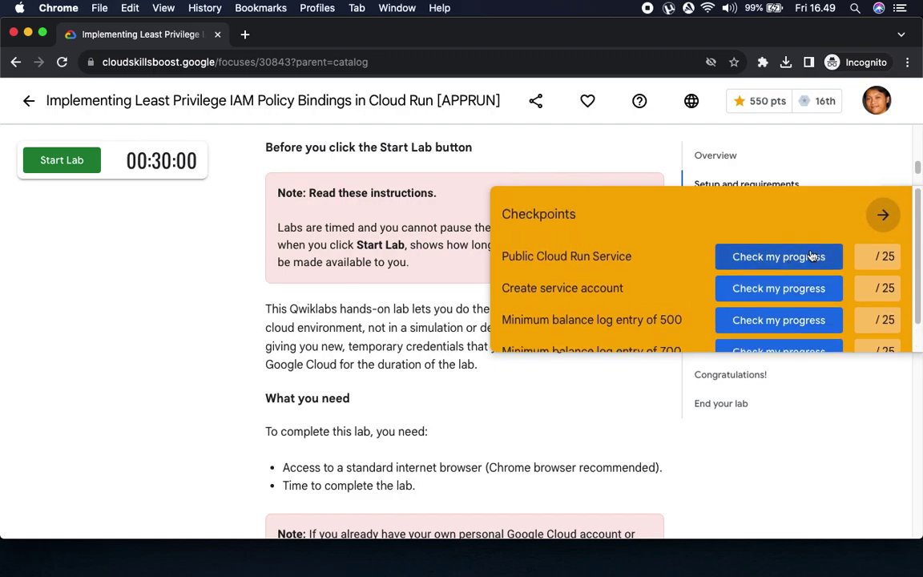
click(881, 214)
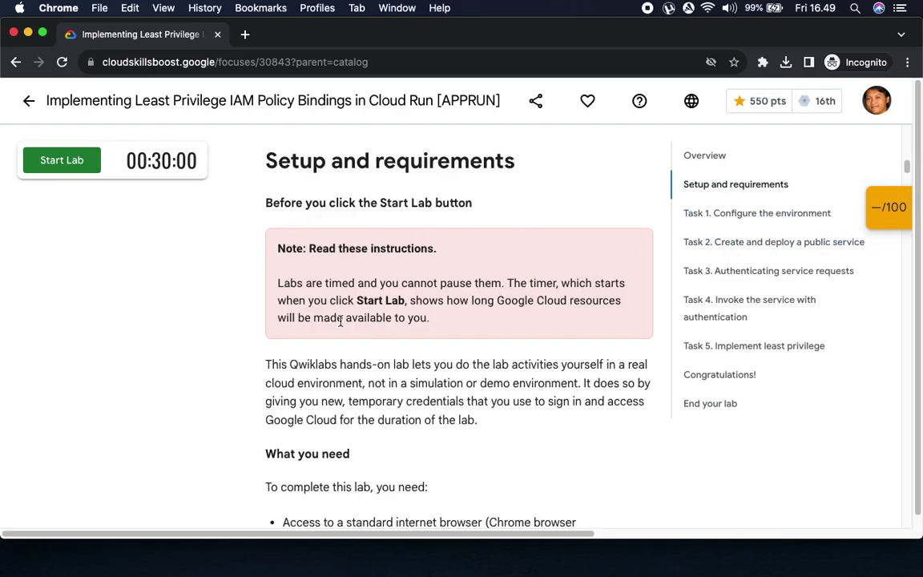
Read the Setup and requirements instructions through to the Cloud Shell commands for listing the account and project
scroll(458, 322, down, 5)
scroll(459, 322, down, 9)
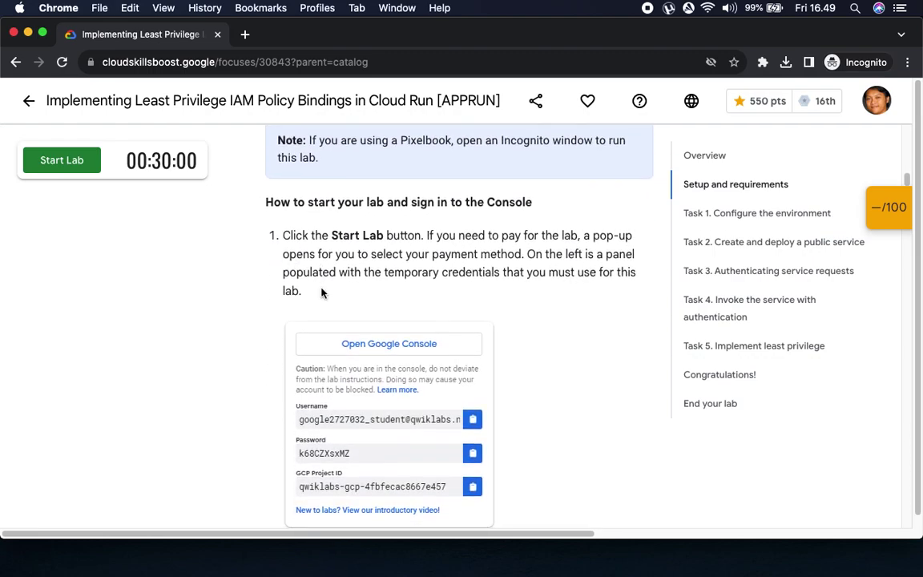
scroll(361, 286, down, 8)
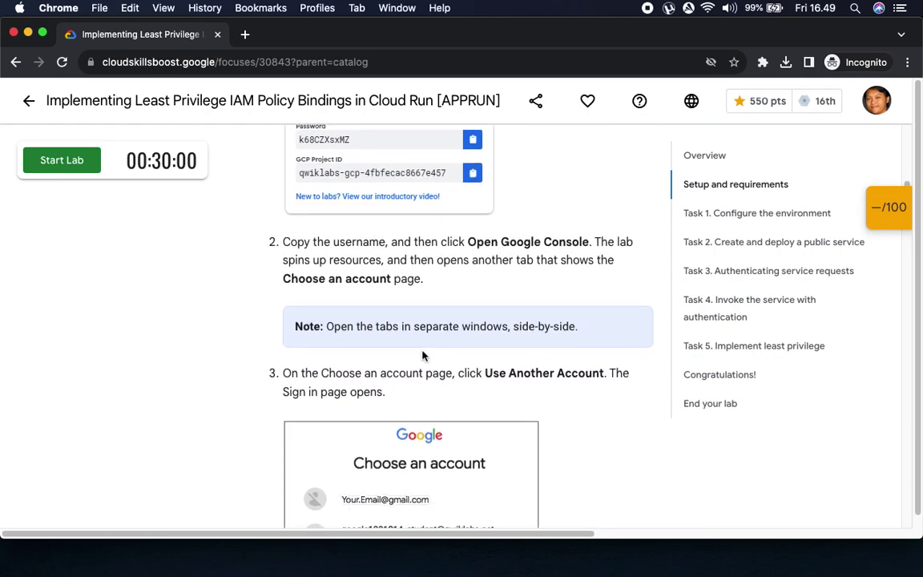
scroll(387, 331, down, 8)
scroll(386, 363, down, 11)
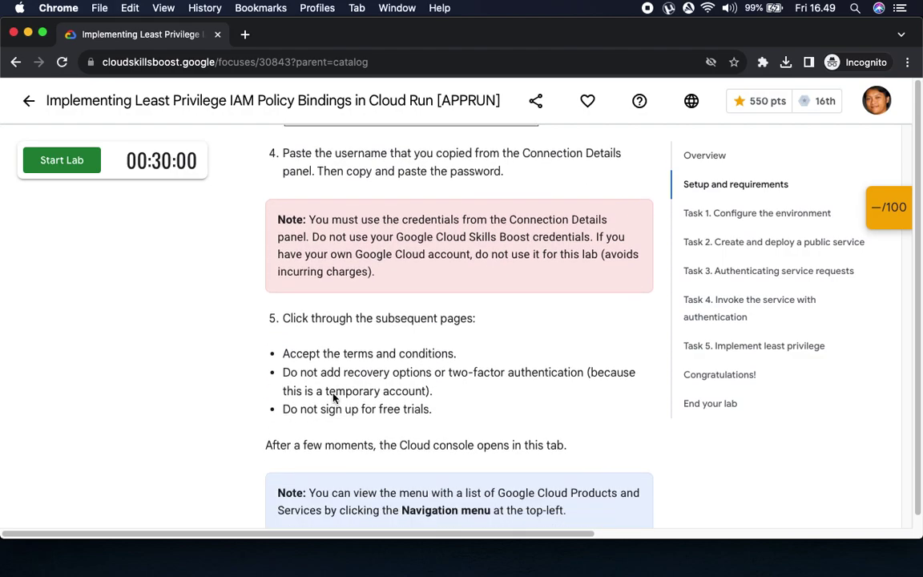
scroll(330, 404, down, 4)
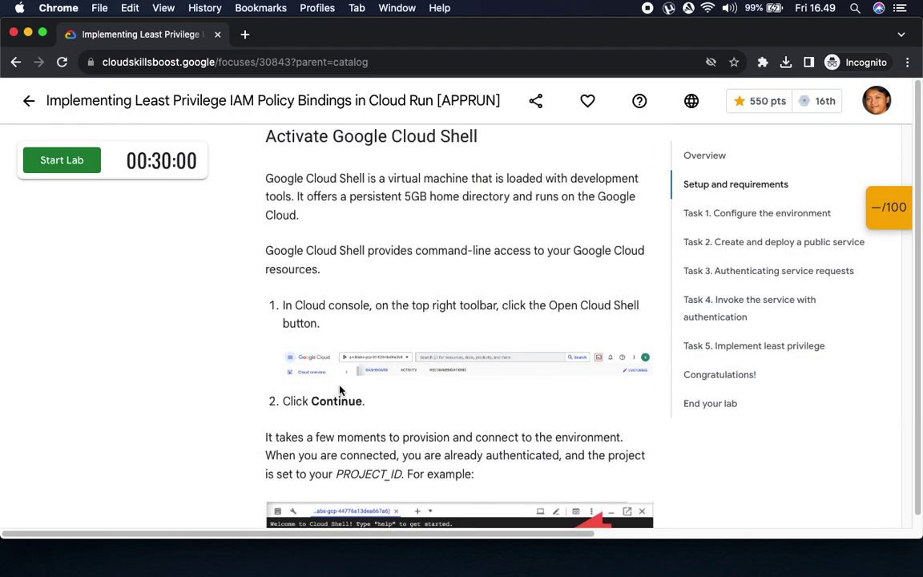
scroll(357, 407, down, 12)
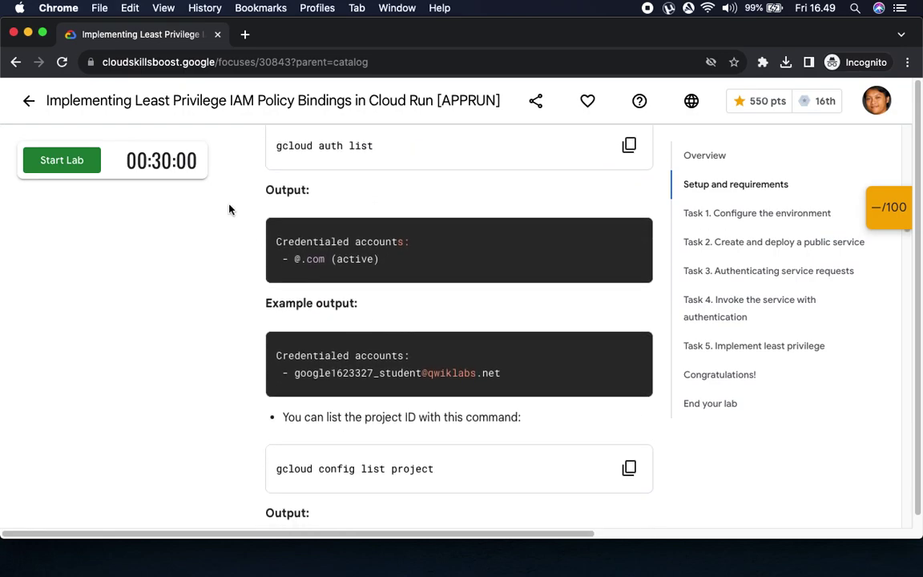
Launch the lab with 5 credits and copy the temporary account's password
click(78, 167)
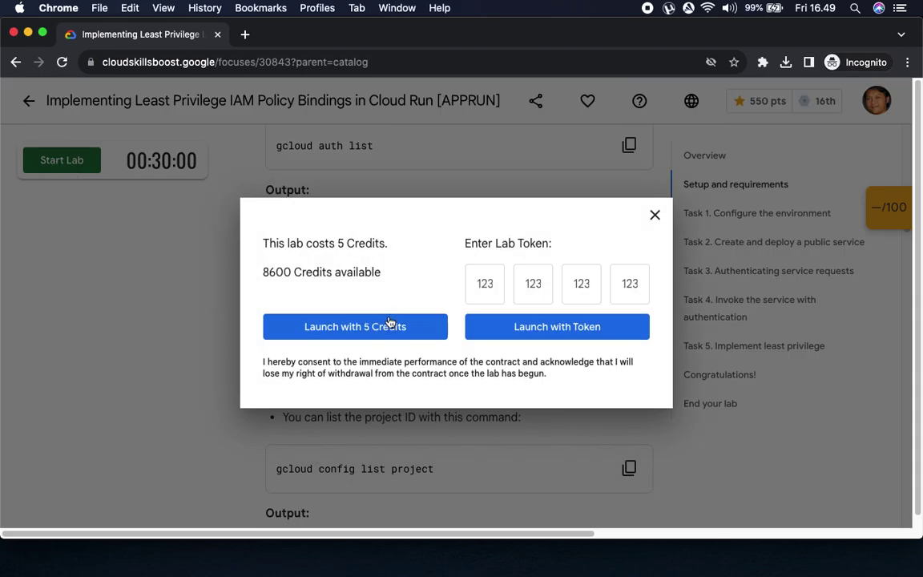
click(355, 331)
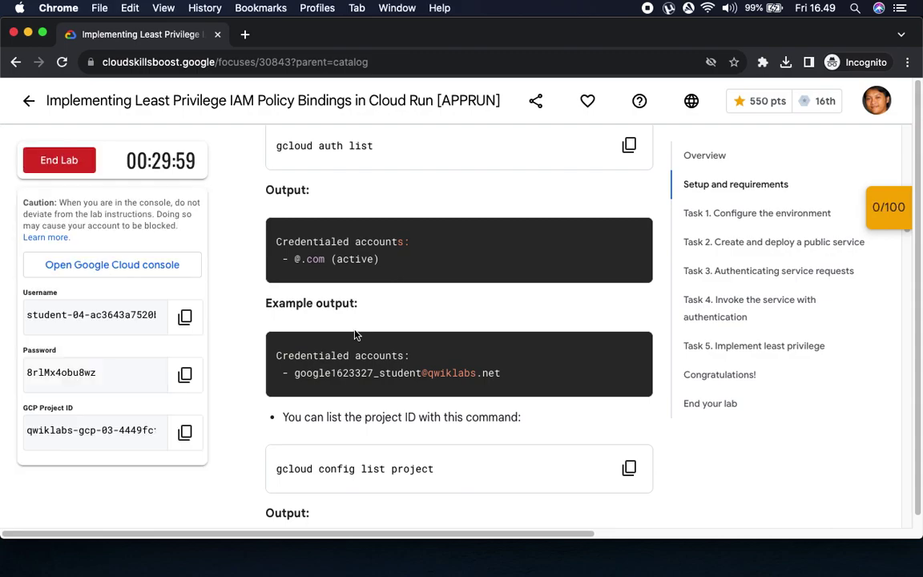
click(184, 374)
Open the Google Cloud console and sign in with the lab's temporary username and password
click(154, 269)
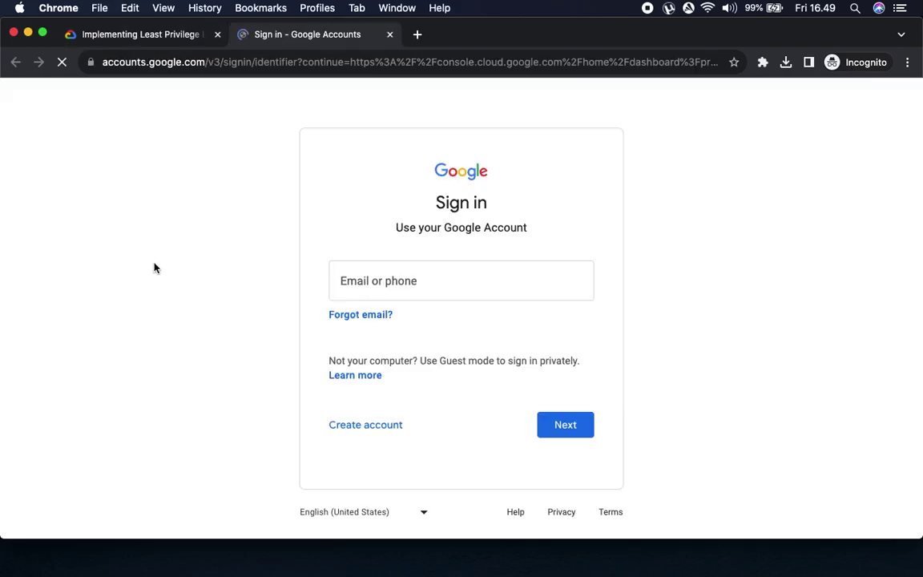
click(553, 427)
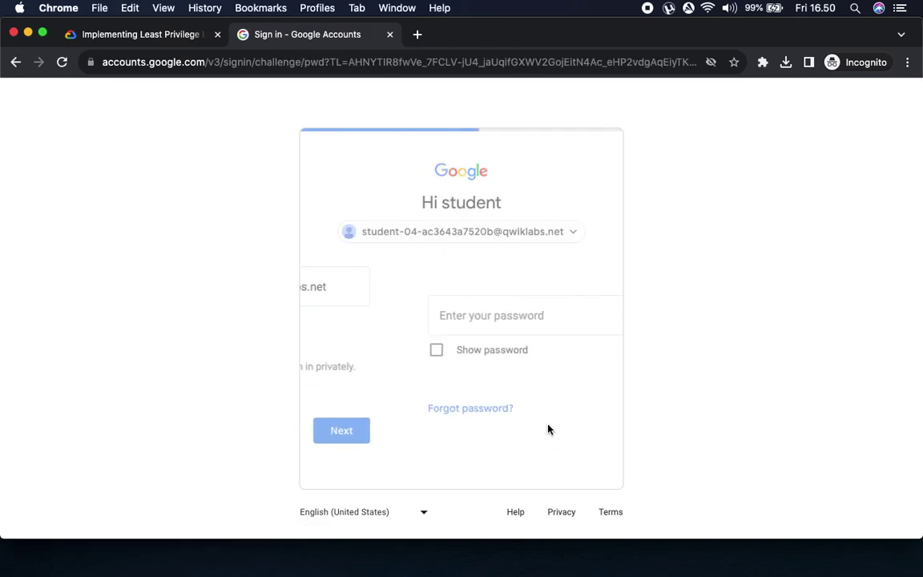
click(559, 408)
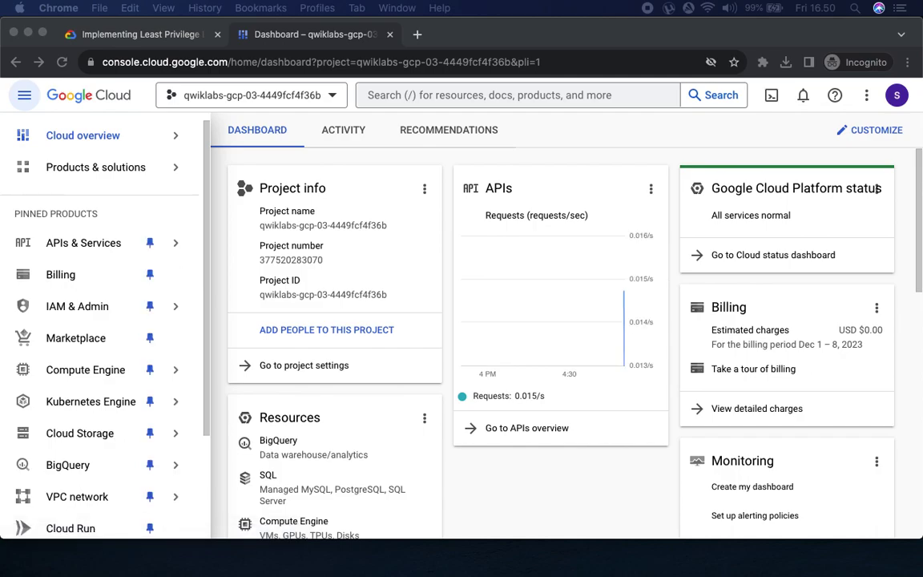
Activate Cloud Shell in the Google Cloud console and dismiss the session details tip
click(122, 36)
click(290, 35)
click(769, 96)
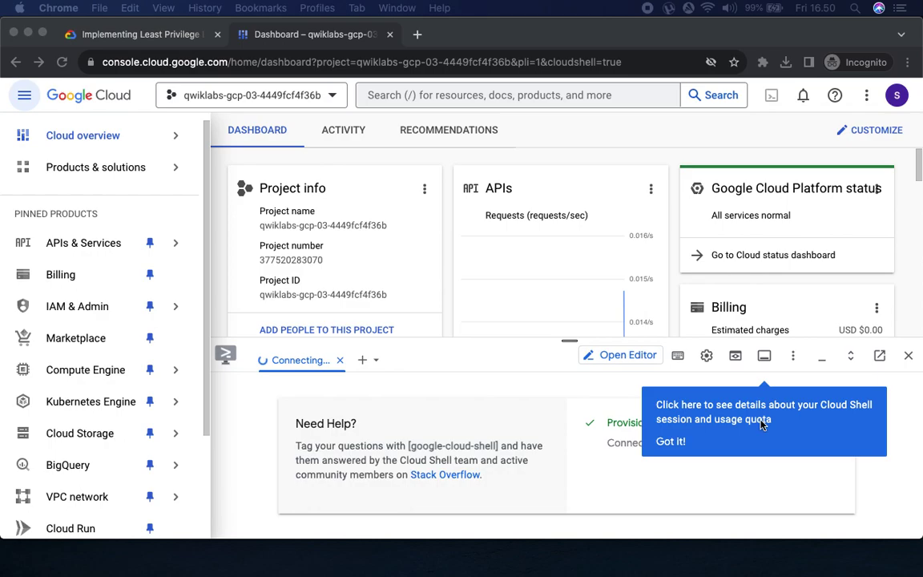
click(670, 440)
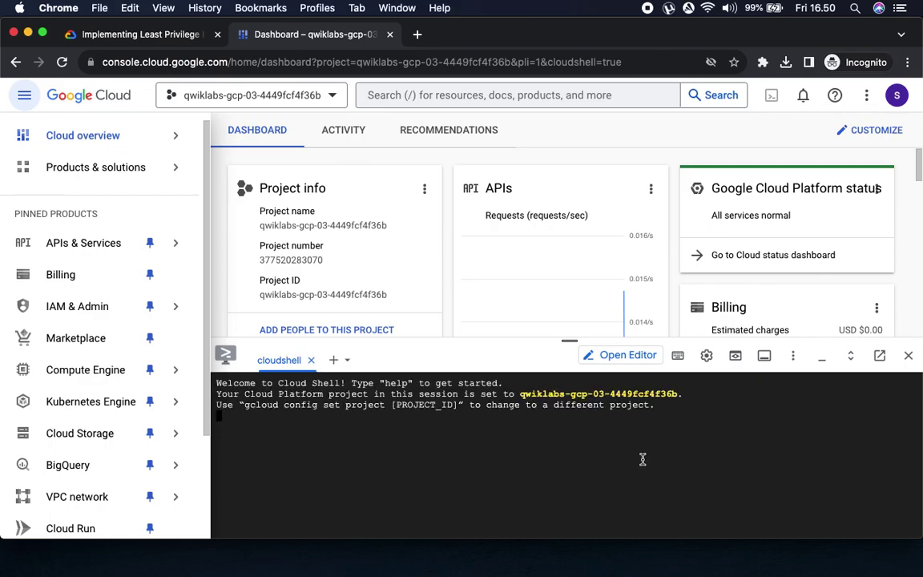
Set the Cloud Shell terminal's text size to Medium
click(705, 358)
mouse_move(609, 410)
mouse_move(412, 425)
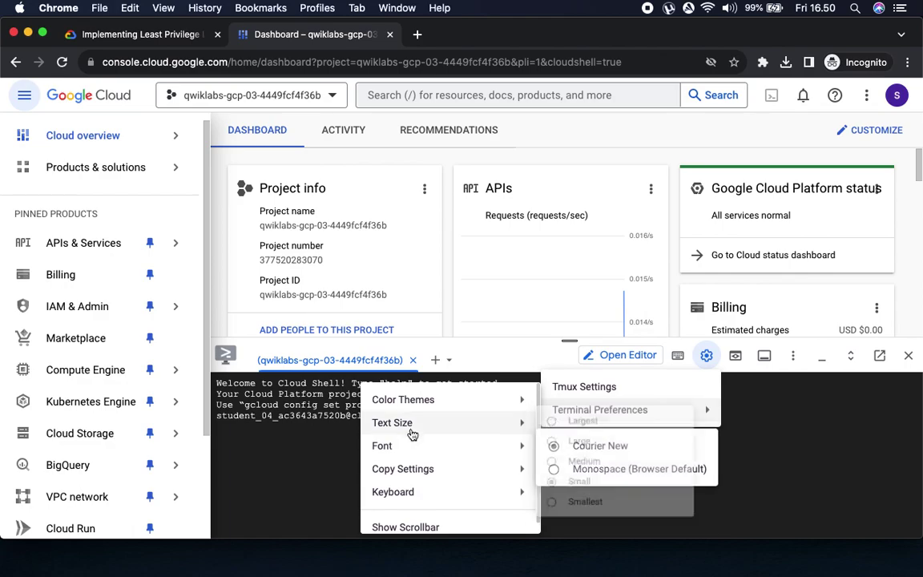
click(593, 469)
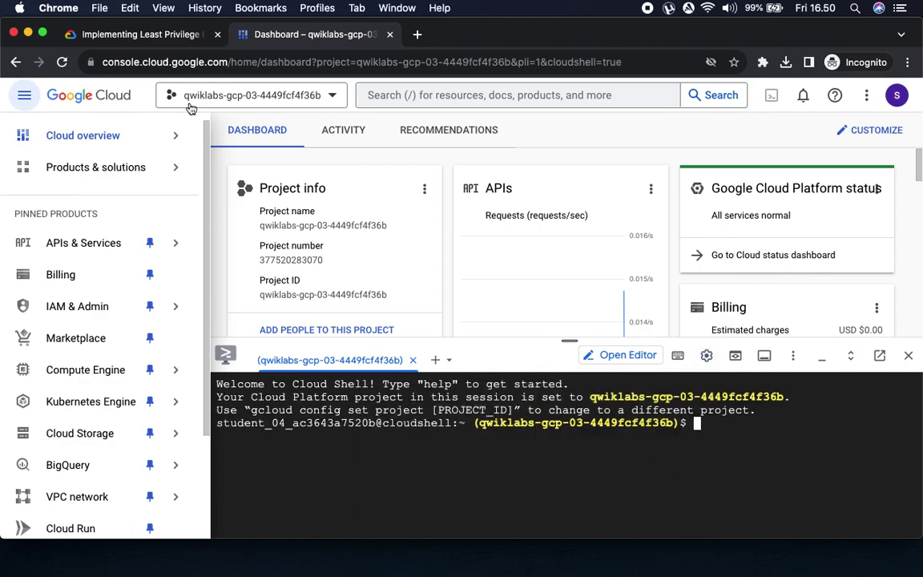
Copy "gcloud auth list" from the lab instructions, run it in Cloud Shell and authorize Cloud Shell to use the credentials
click(136, 44)
click(629, 145)
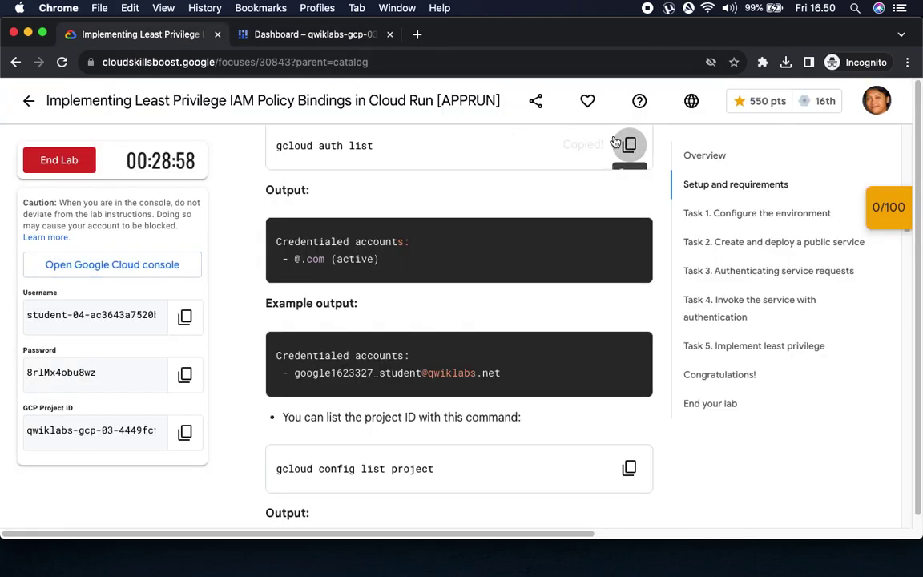
click(341, 36)
key(super+v)
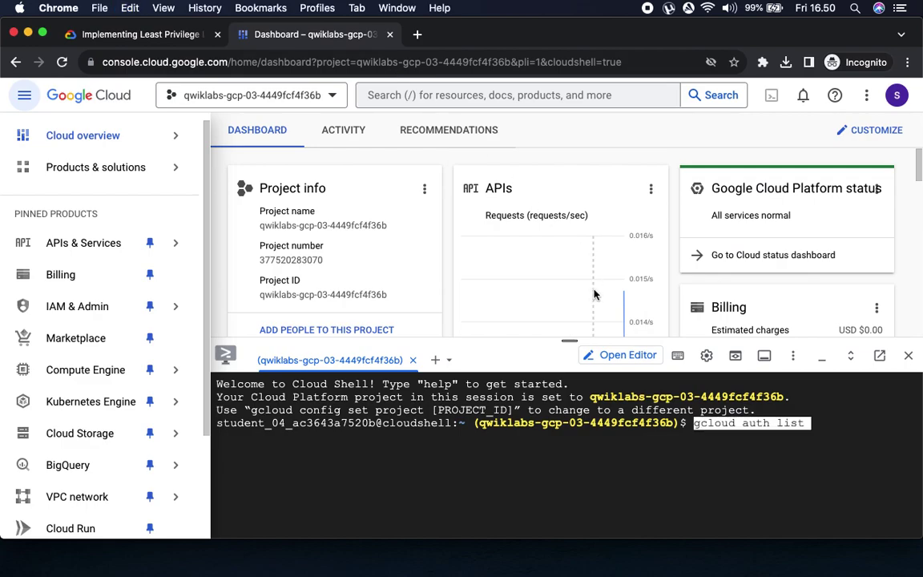
key(Return)
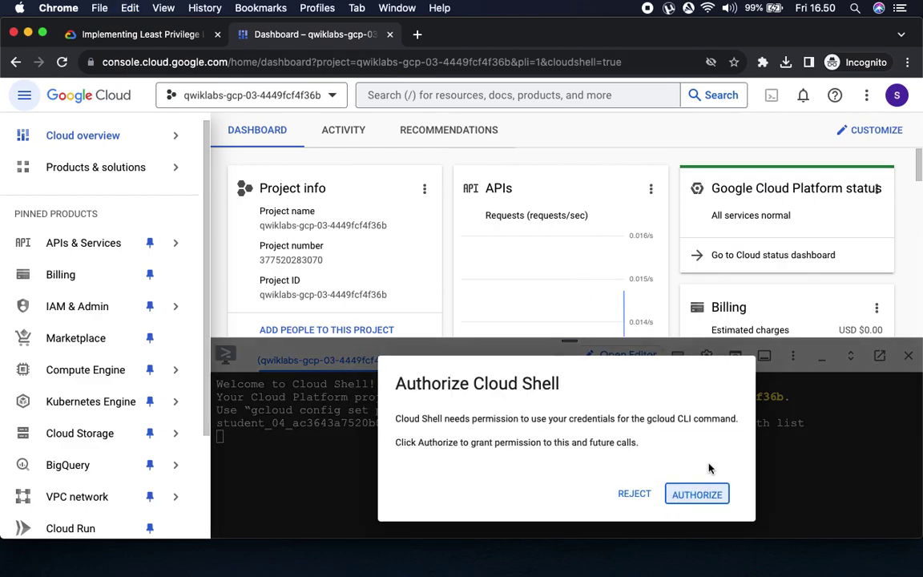
click(693, 497)
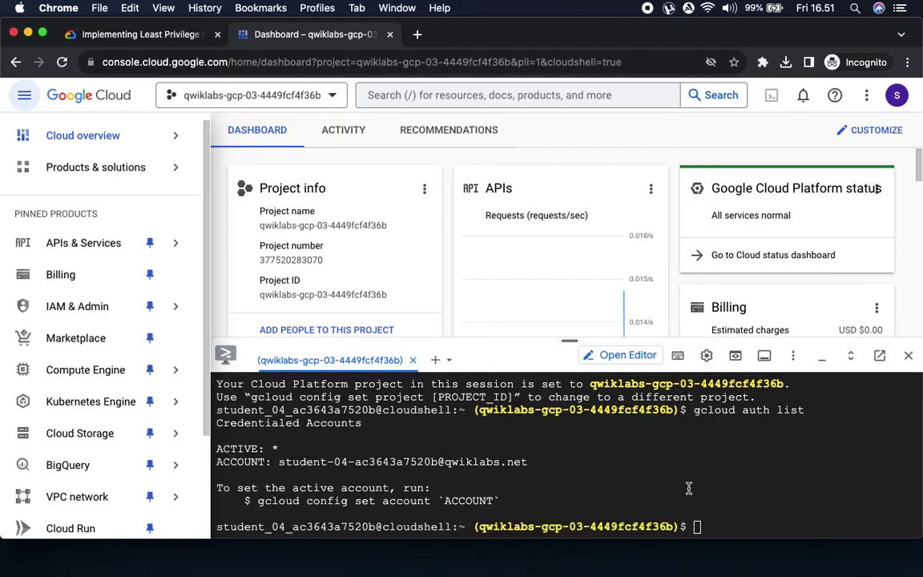
Copy "gcloud config list project" from the lab instructions and run it in Cloud Shell
click(169, 36)
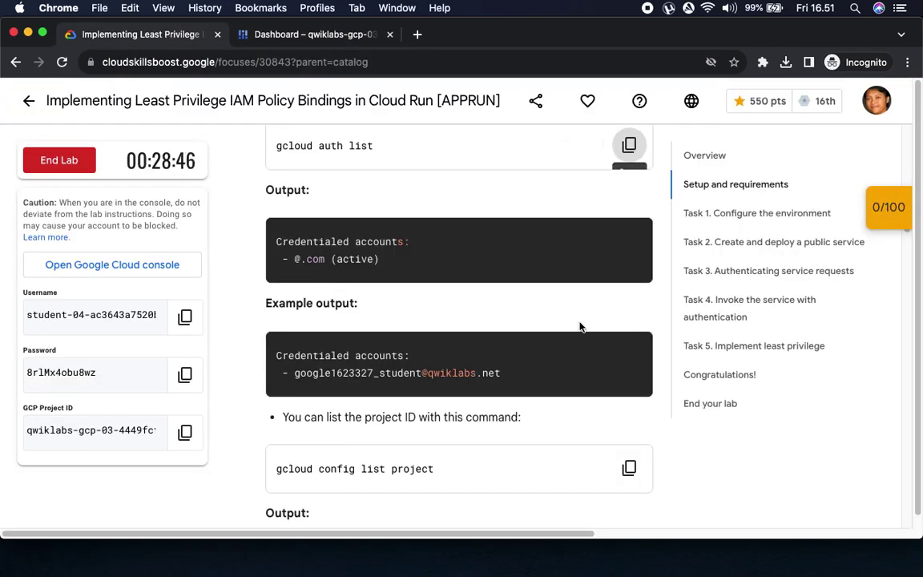
scroll(578, 325, down, 5)
click(629, 182)
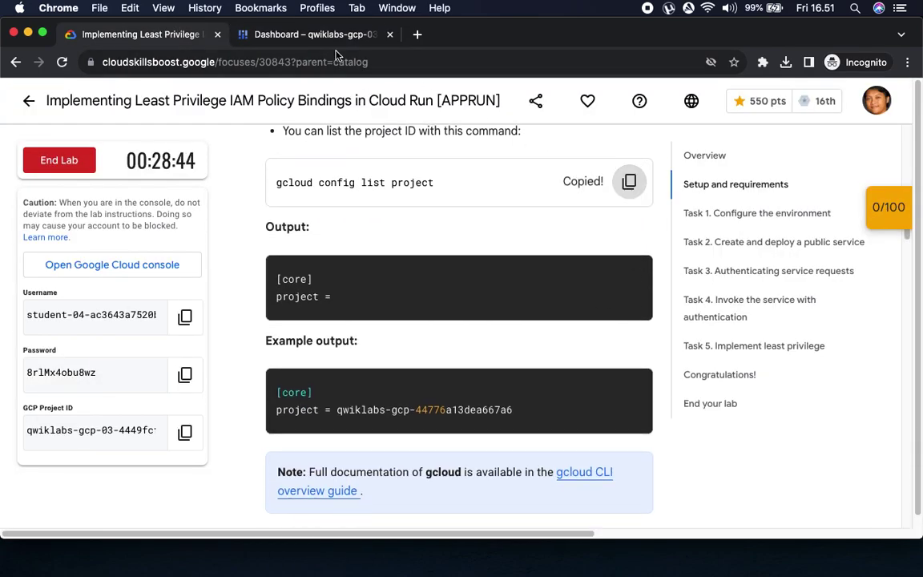
click(324, 35)
key(super+v)
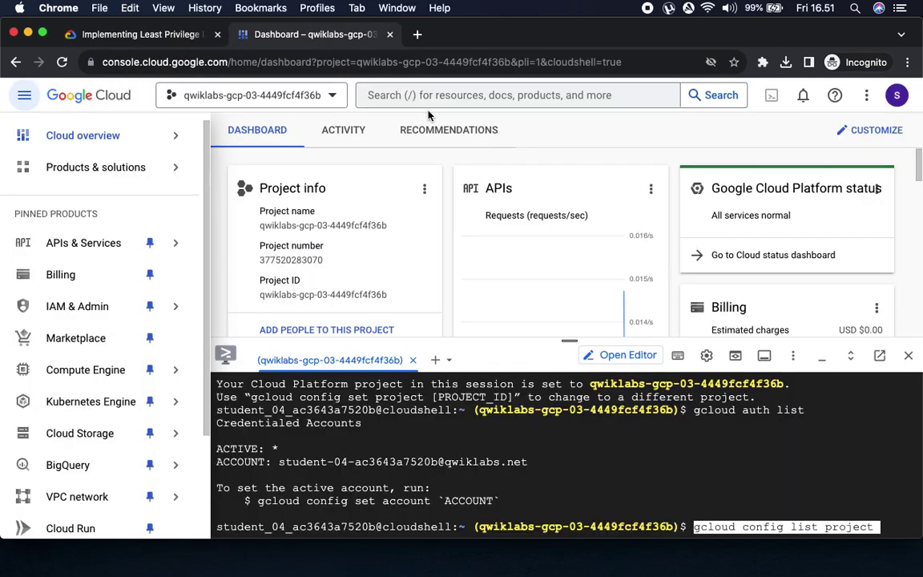
key(Return)
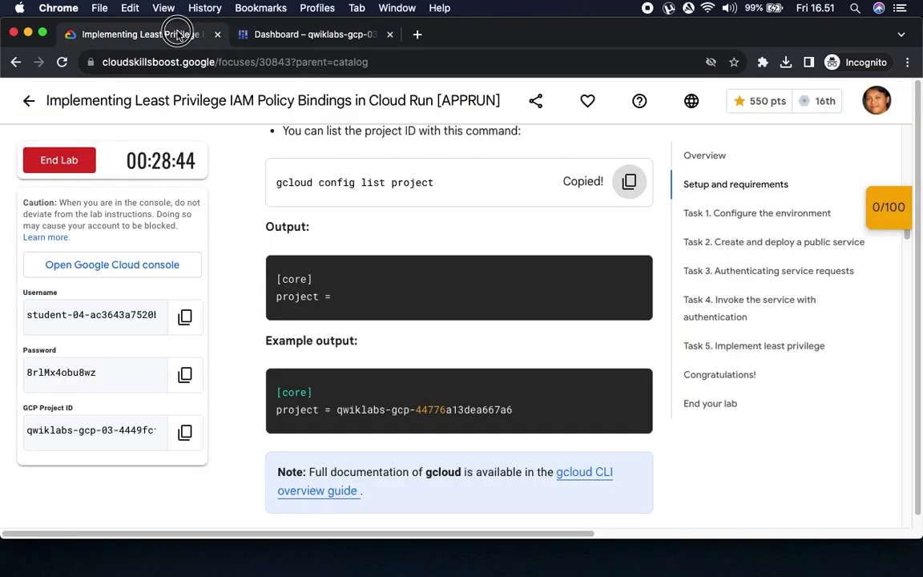
Enable the Cloud Run API by running Task 1's "gcloud services enable run.googleapis.com" command in Cloud Shell
click(166, 34)
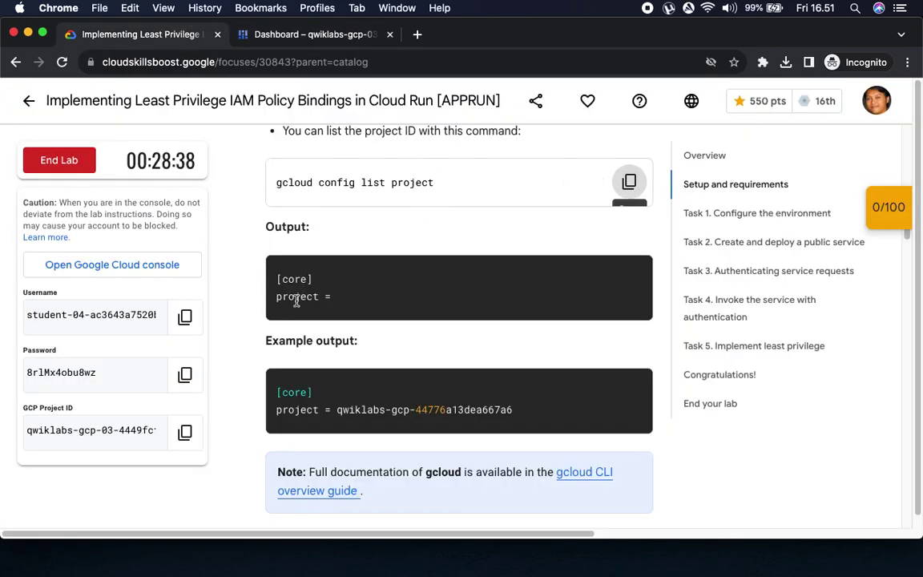
scroll(320, 300, down, 4)
scroll(461, 327, down, 4)
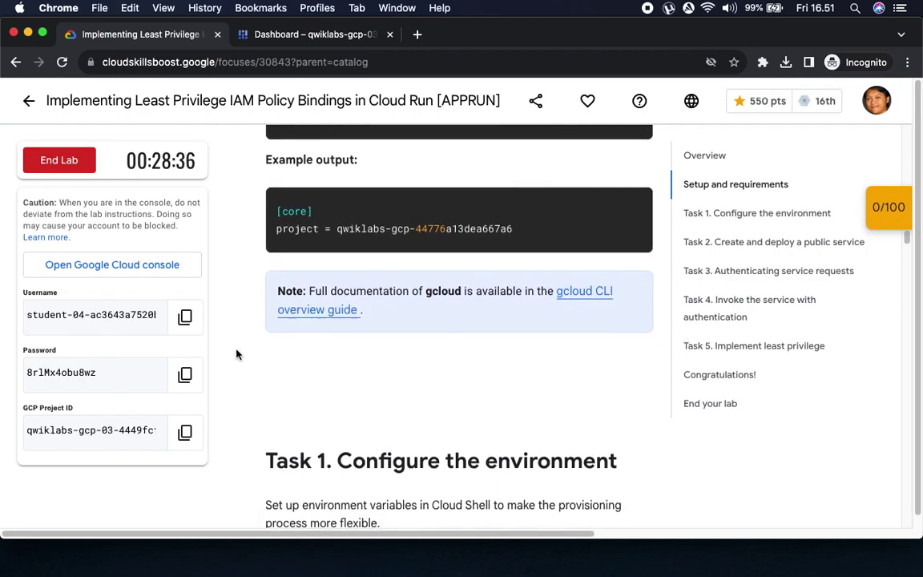
scroll(415, 340, down, 5)
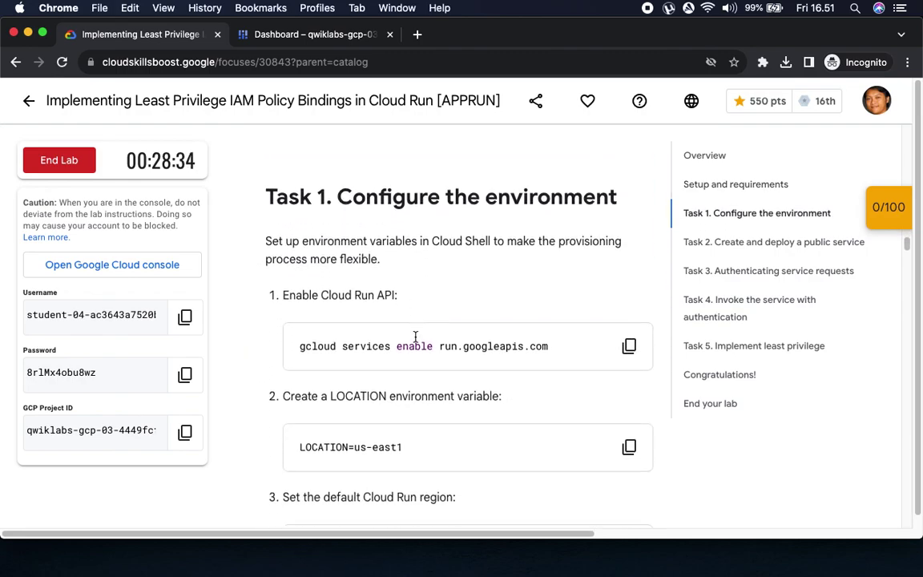
click(628, 305)
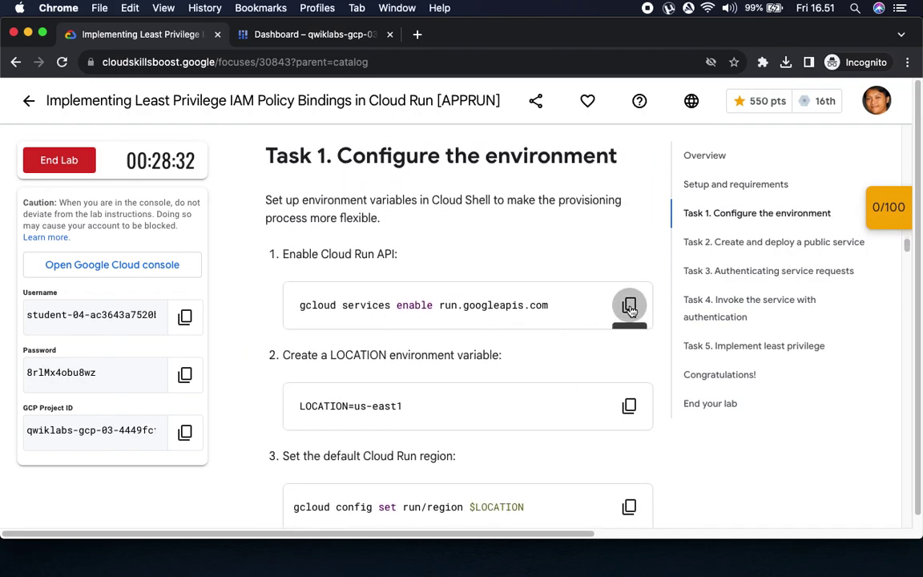
click(304, 37)
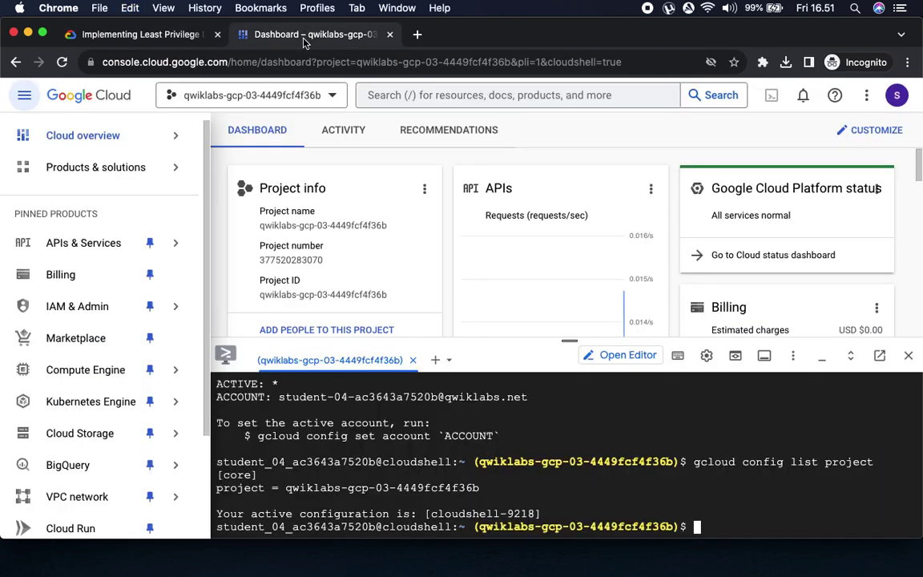
key(super+v)
key(Return)
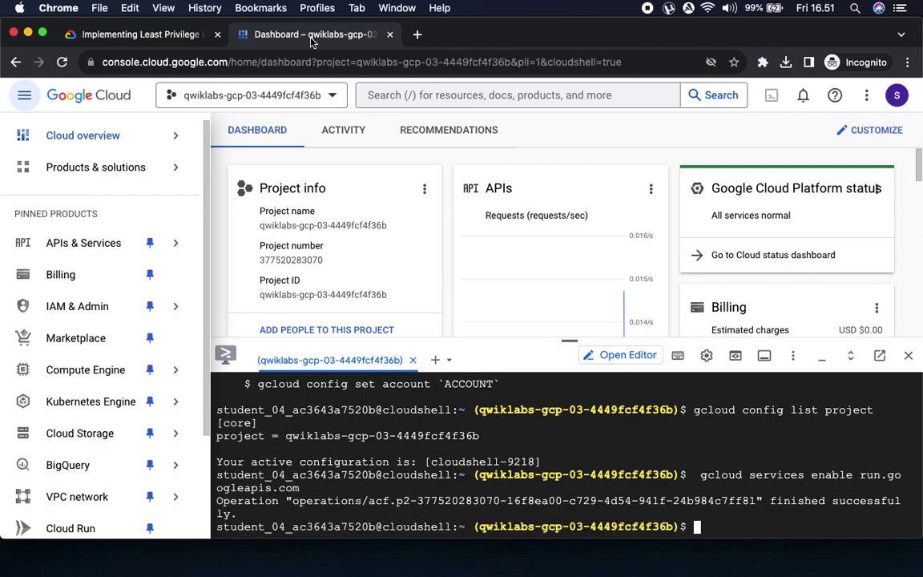
Create the LOCATION environment variable by copying "LOCATION=us-east1" from the lab instructions and running it in Cloud Shell
click(142, 33)
scroll(563, 218, down, 5)
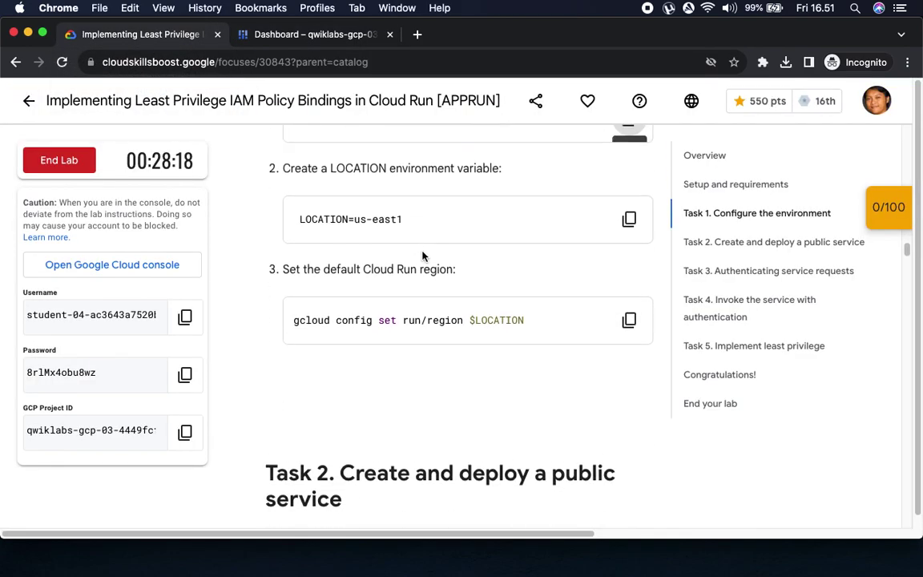
click(629, 212)
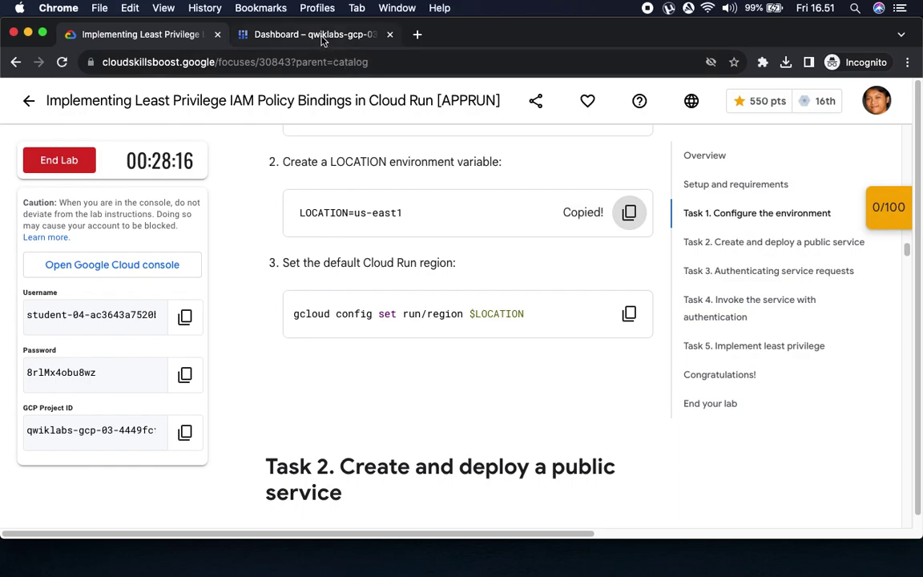
click(319, 35)
key(super+v)
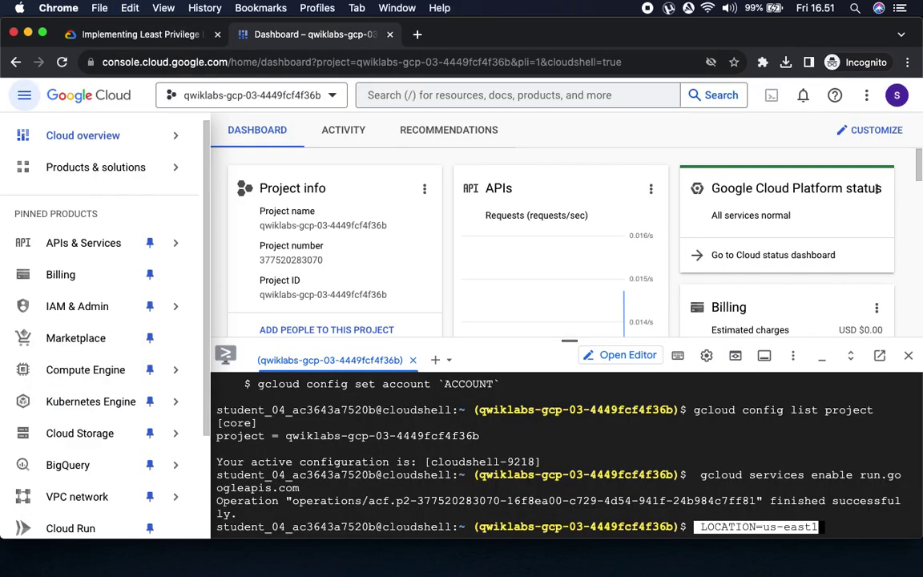
key(Return)
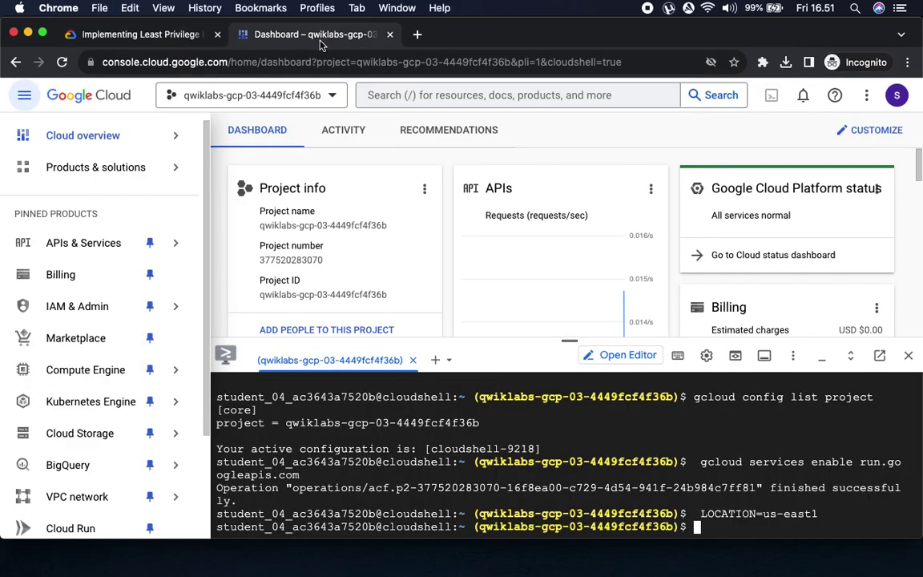
Set the default Cloud Run region by copying "gcloud config set run/region $LOCATION" from the lab instructions and running it in Cloud Shell
click(135, 32)
click(629, 315)
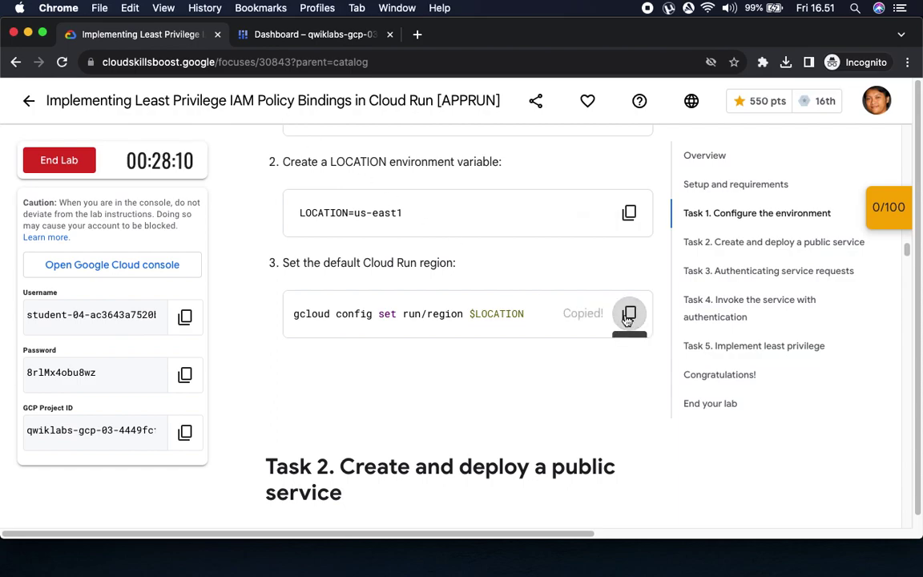
click(313, 36)
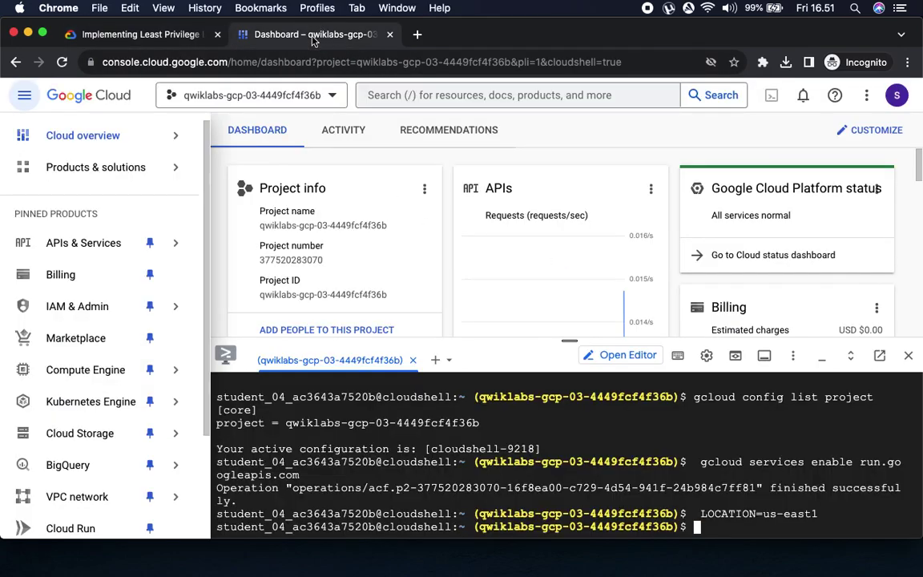
key(super+v)
key(Return)
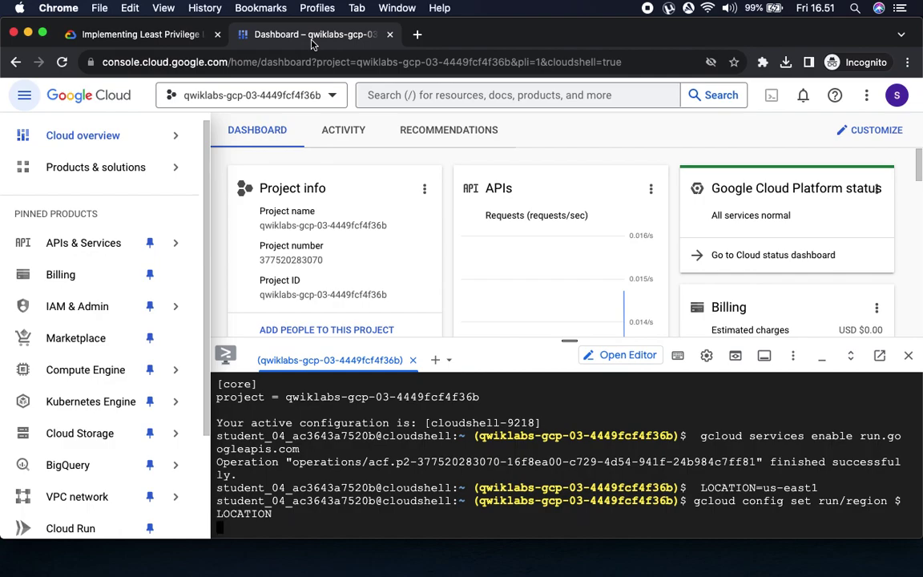
Deploy billing-service publicly by running Task 2's "gcloud run deploy billing-service" command with the gsp723-parking-service image and --allow-unauthenticated in Cloud Shell
click(152, 34)
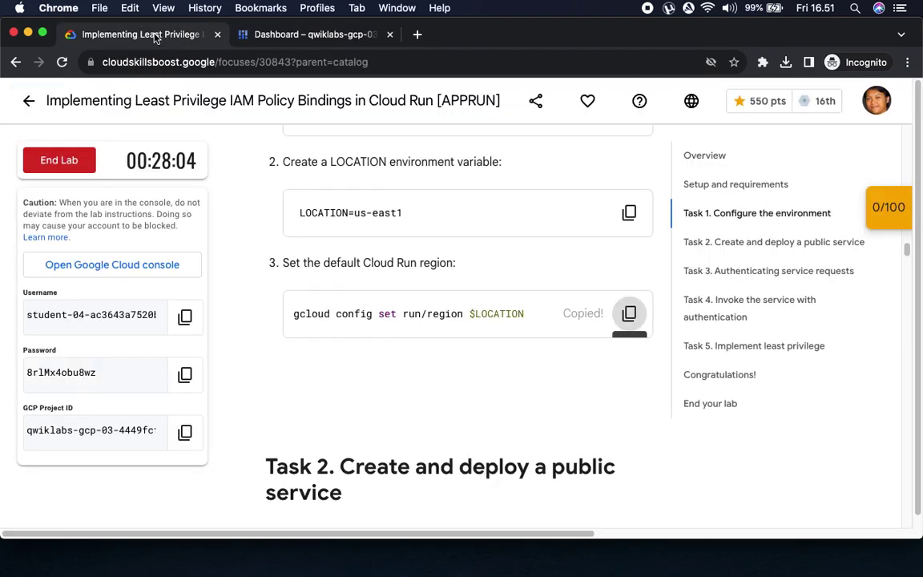
scroll(478, 280, down, 5)
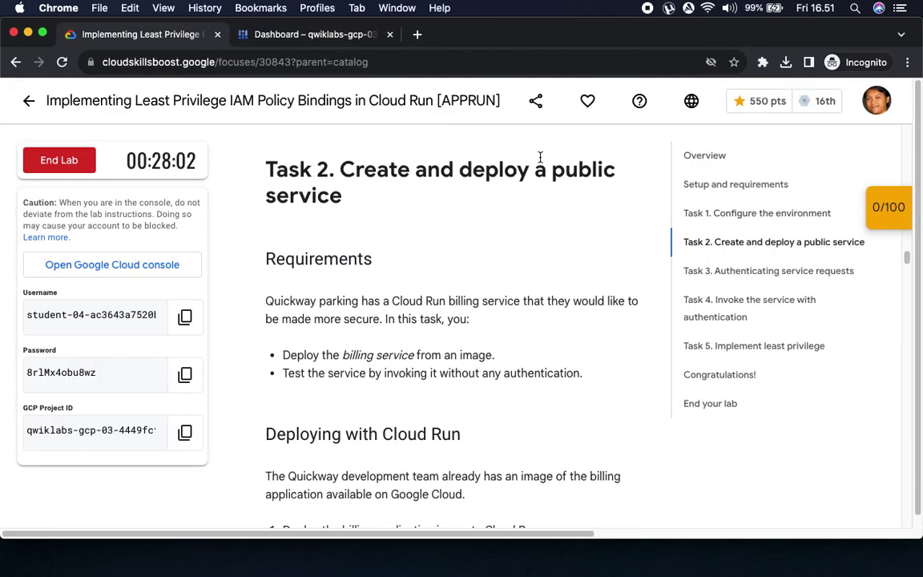
scroll(536, 309, down, 2)
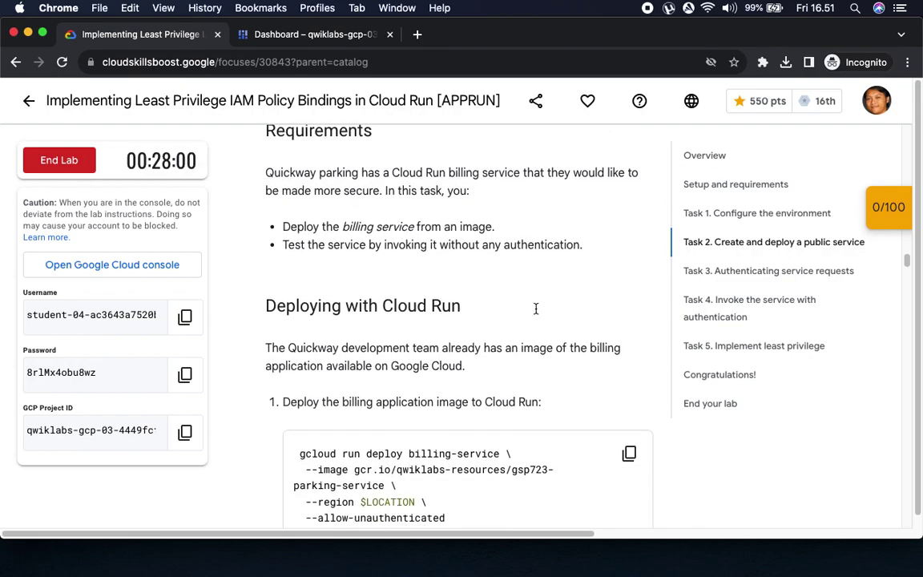
scroll(536, 309, down, 1)
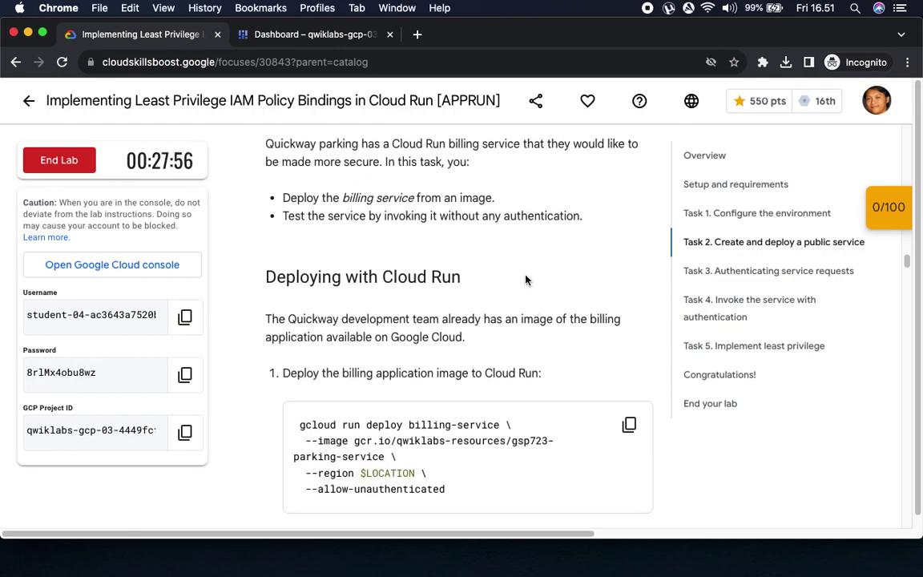
scroll(322, 309, down, 5)
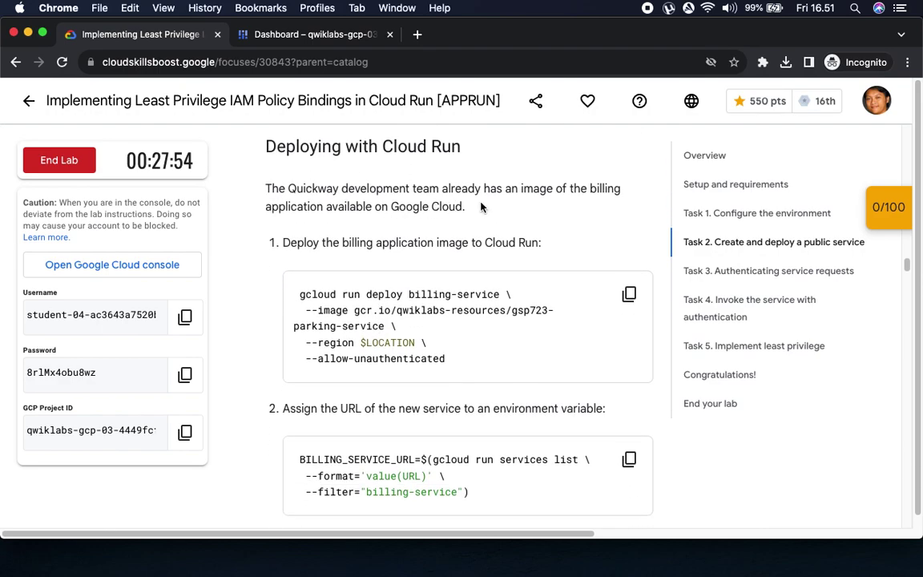
scroll(621, 192, down, 3)
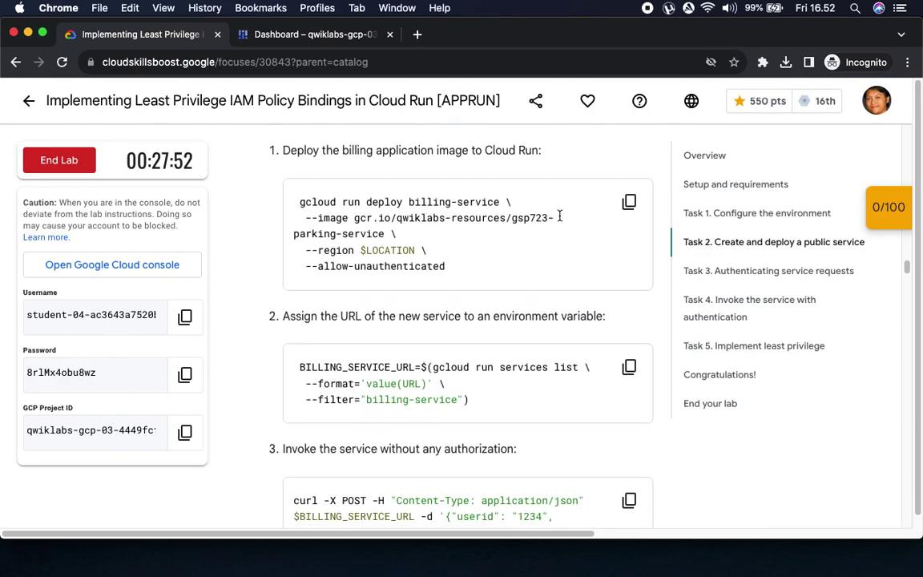
click(630, 204)
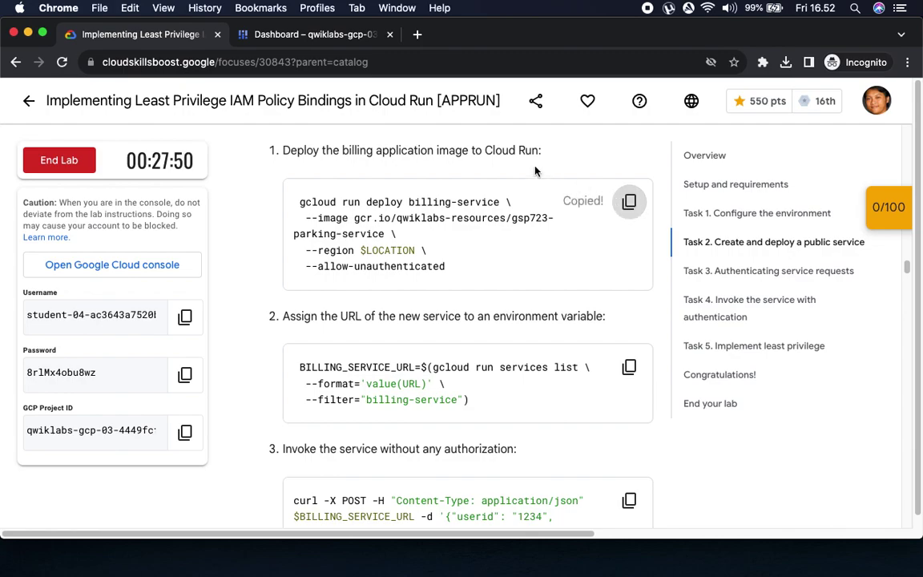
click(303, 35)
key(super+v)
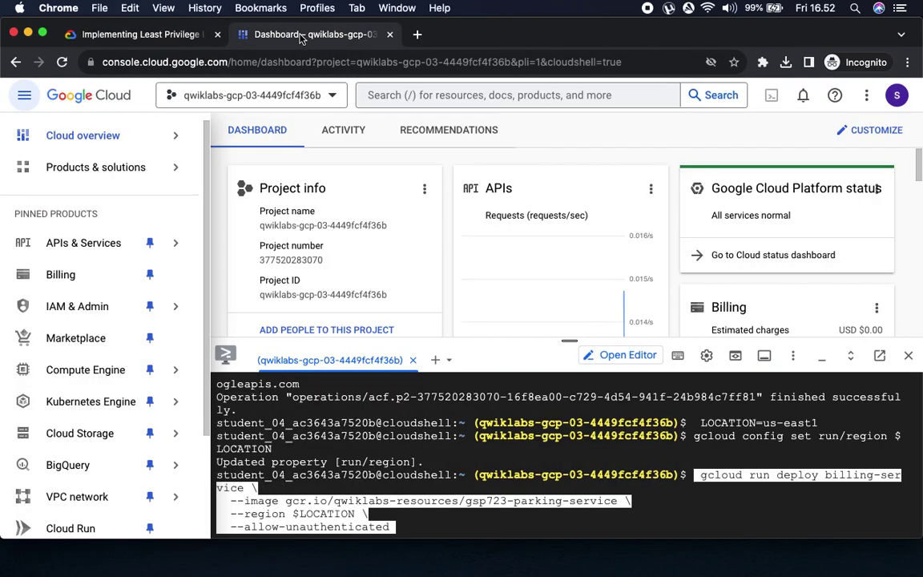
key(Return)
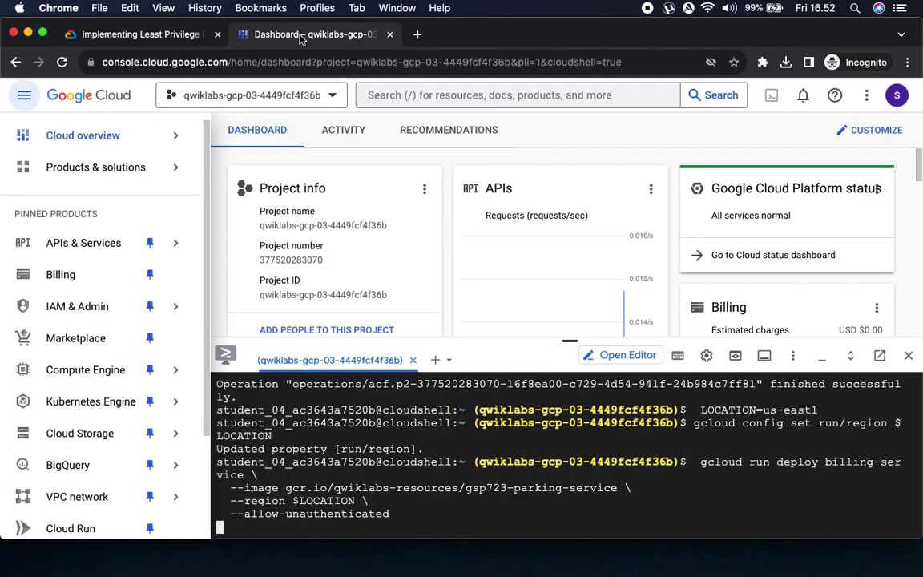
Collapse the console's navigation menu and enlarge the Cloud Shell terminal while the billing-service deployment runs
click(24, 93)
drag(463, 340, 469, 238)
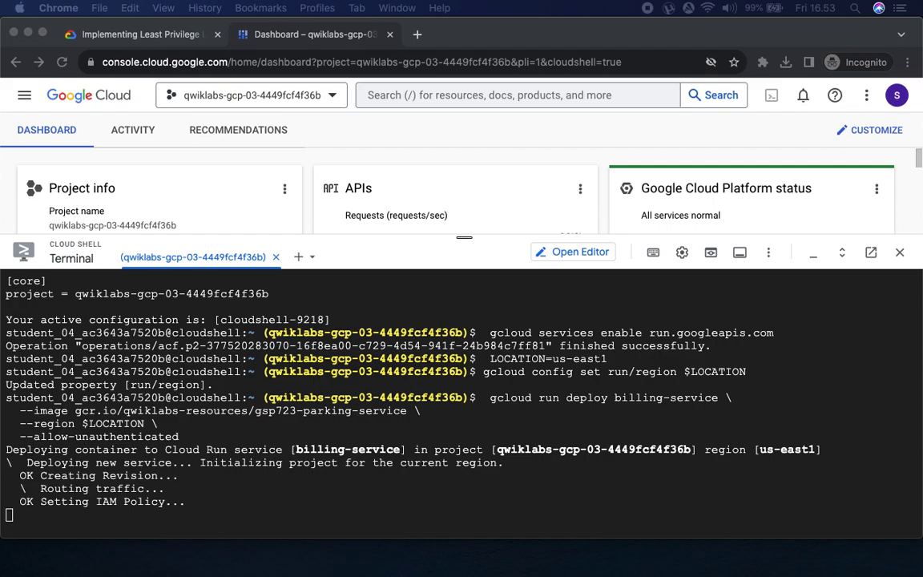
click(549, 499)
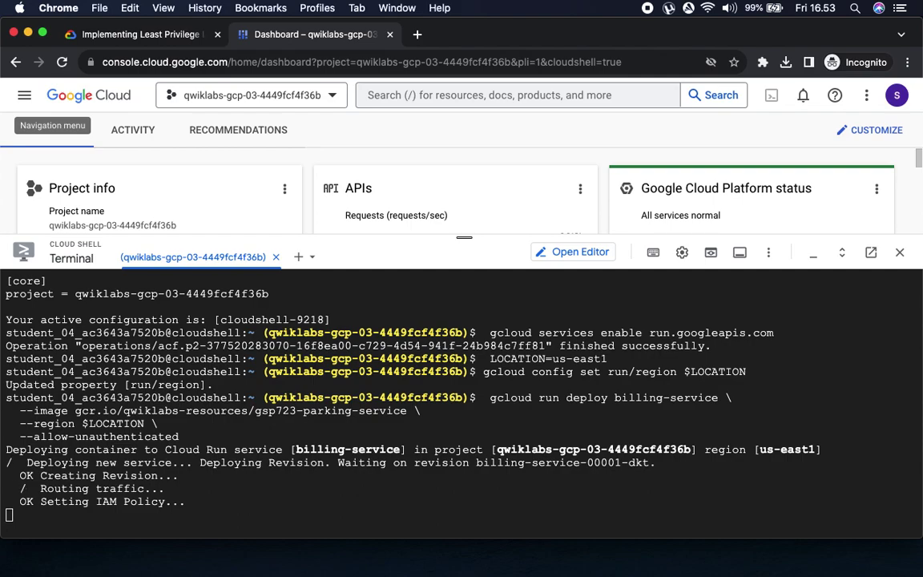
key(super+Tab)
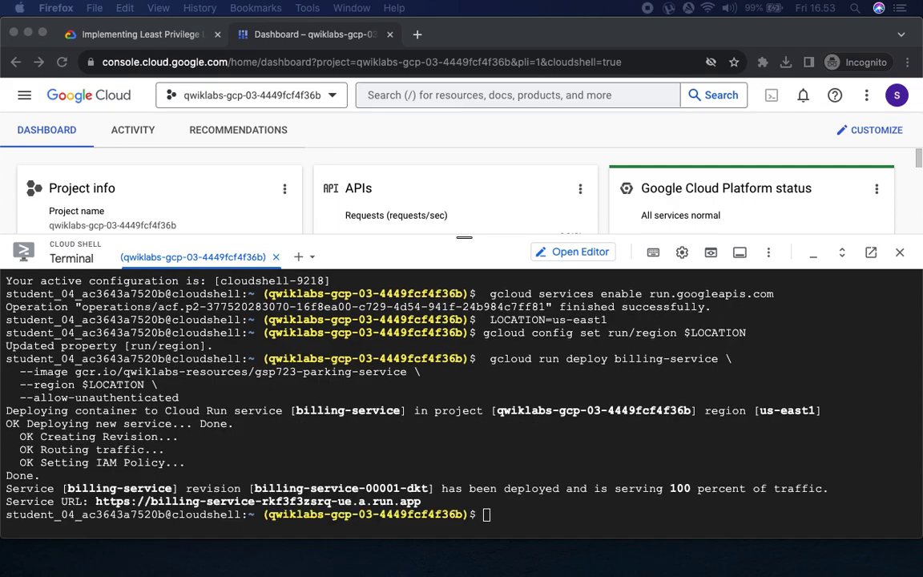
click(429, 416)
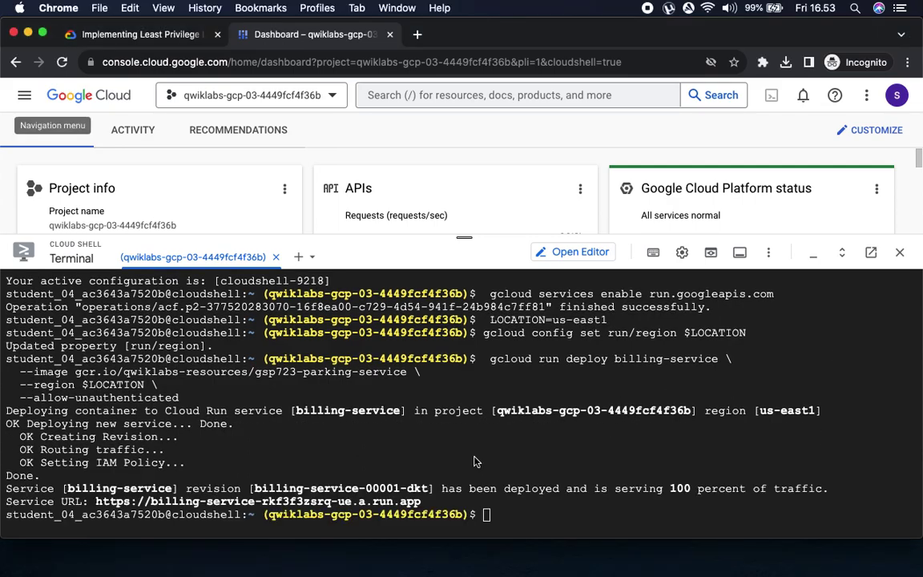
Assign the billing service's URL to BILLING_SERVICE_URL by running Task 2's "gcloud run services list" command in Cloud Shell
click(159, 37)
scroll(546, 316, down, 3)
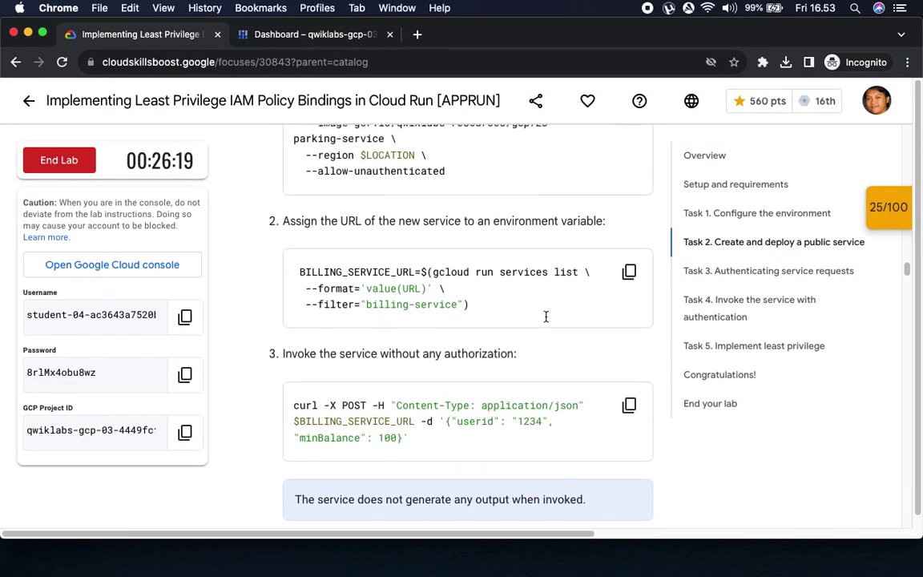
scroll(546, 317, down, 3)
click(631, 185)
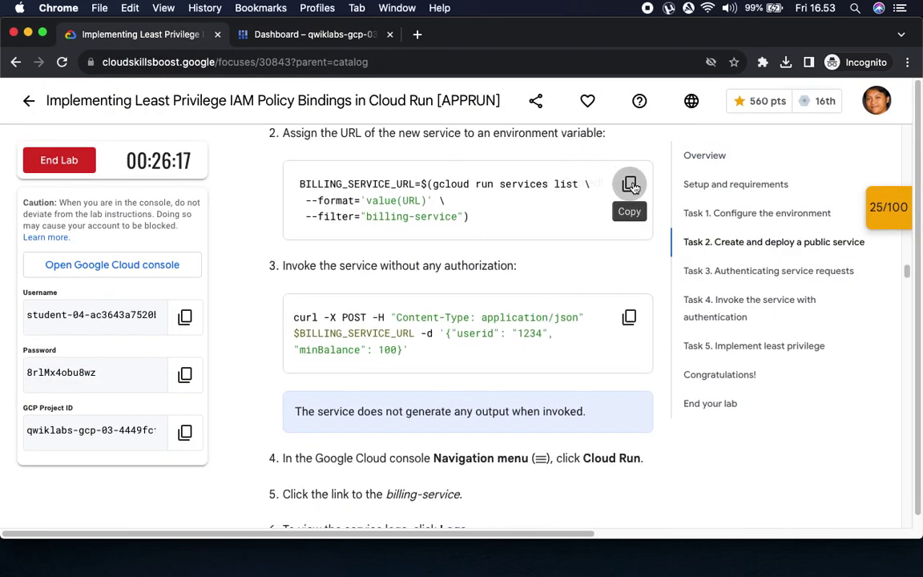
click(630, 184)
click(264, 33)
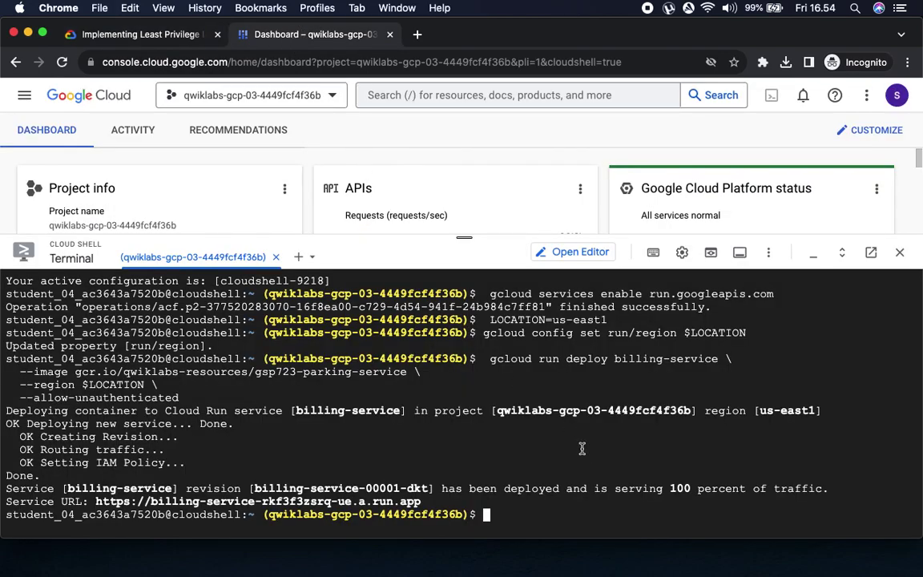
key(super+v)
key(Return)
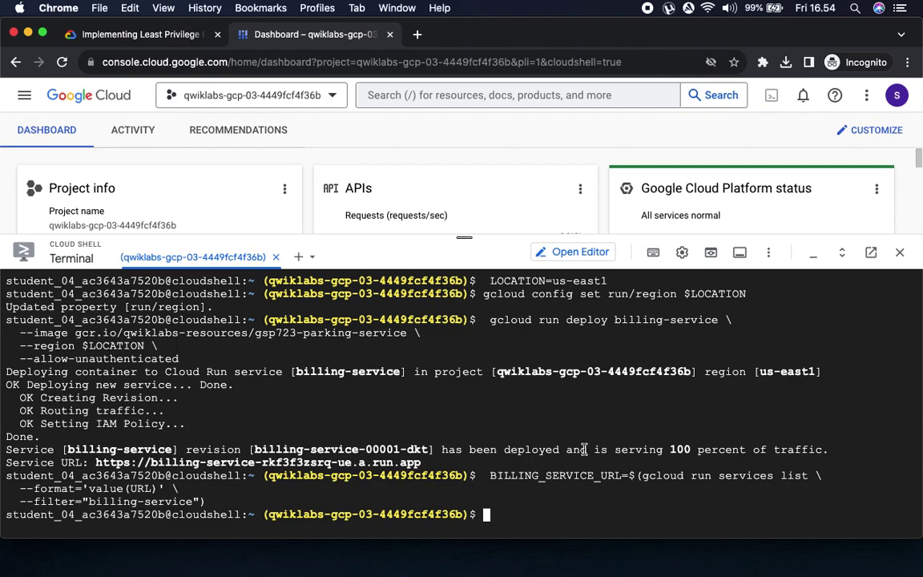
Invoke the billing service without authorization by running the lab's curl POST command with userid "1234" and minBalance 100 in Cloud Shell
click(138, 34)
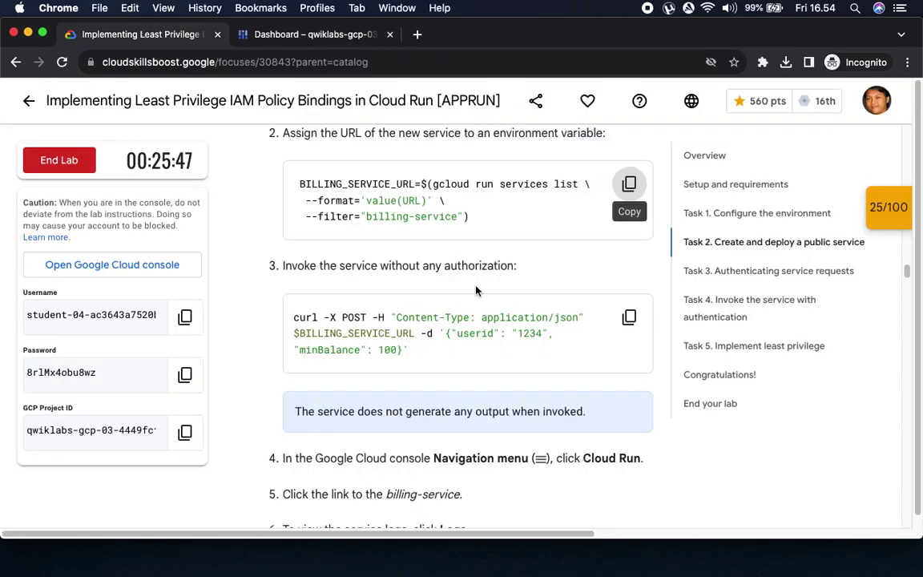
scroll(469, 321, down, 3)
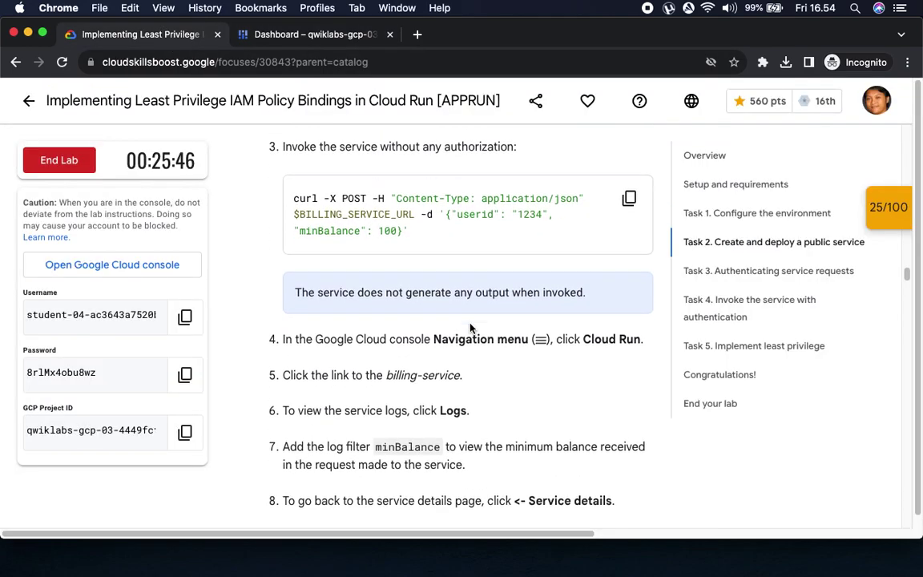
click(629, 197)
click(314, 38)
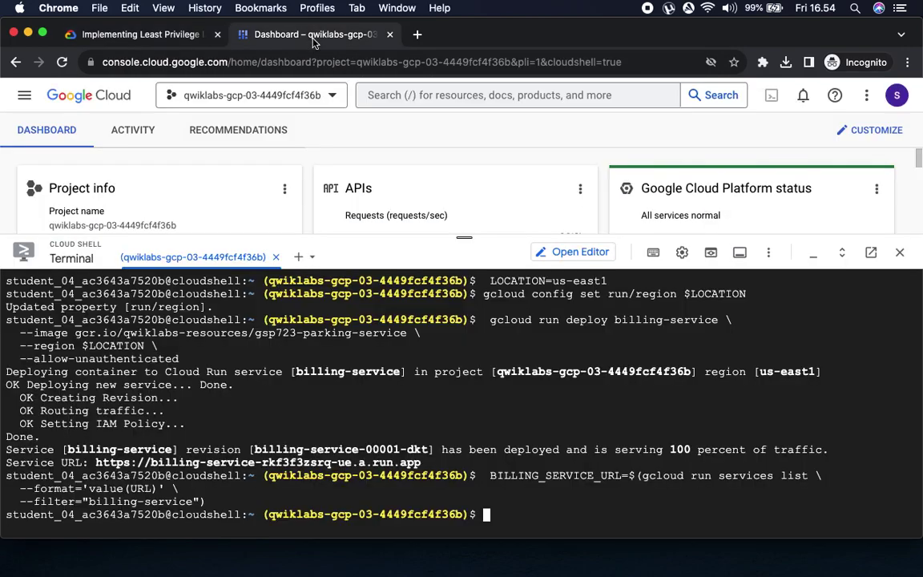
key(super+v)
key(Return)
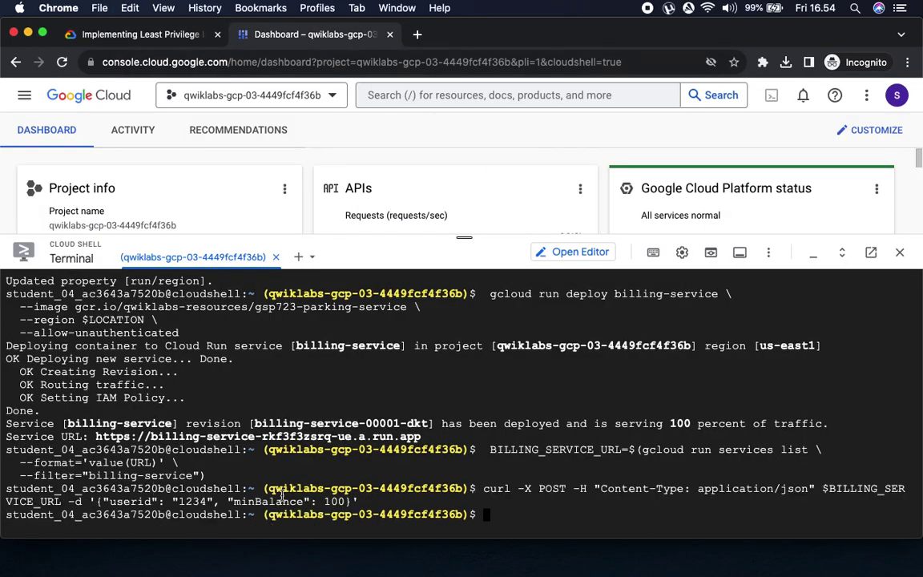
Following Task 2's next instruction, open Cloud Run from the console in a new browser tab and hide its info panel
click(126, 34)
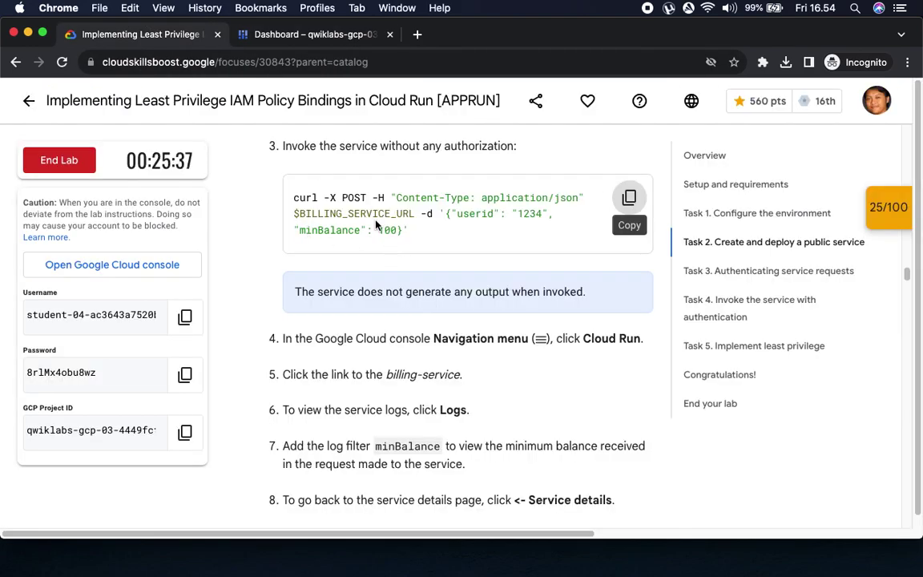
scroll(433, 345, down, 3)
drag(574, 161, 640, 158)
click(313, 34)
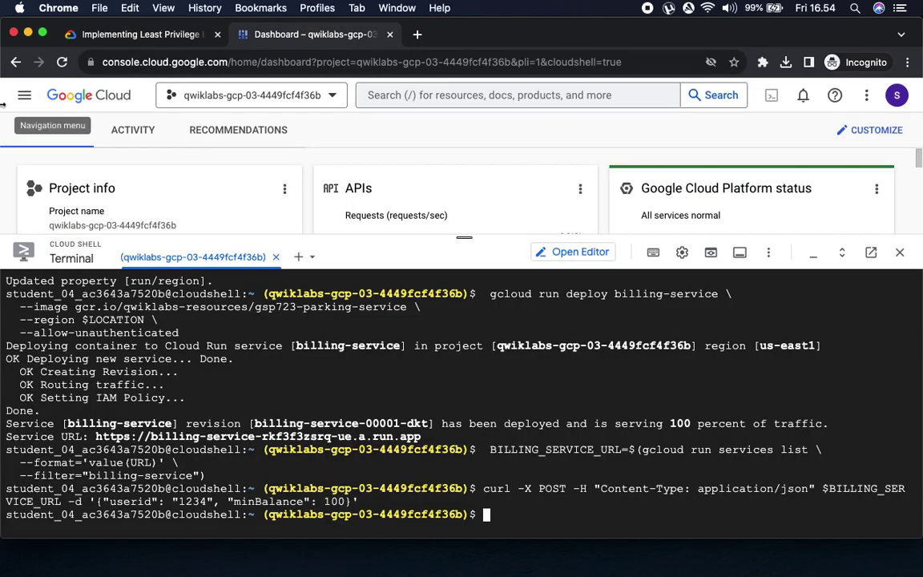
click(21, 97)
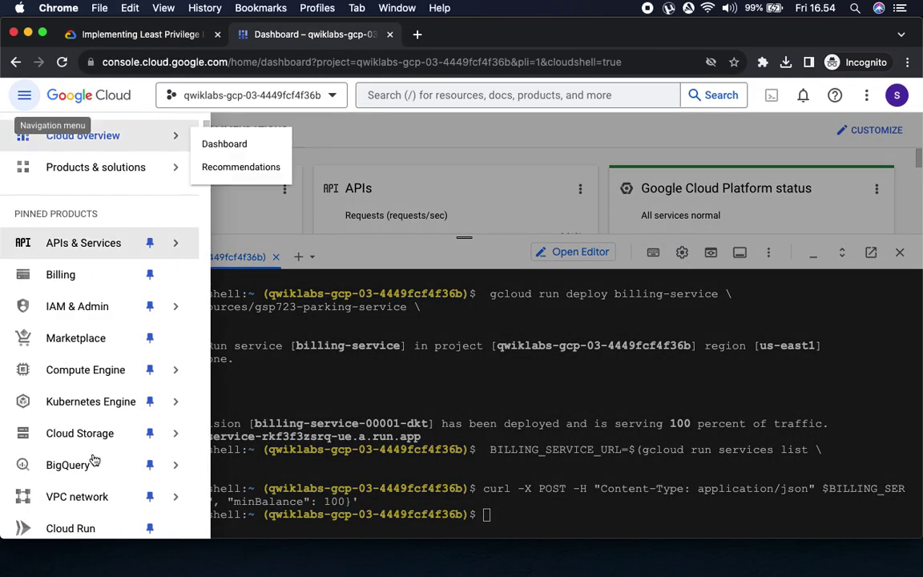
right_click(90, 528)
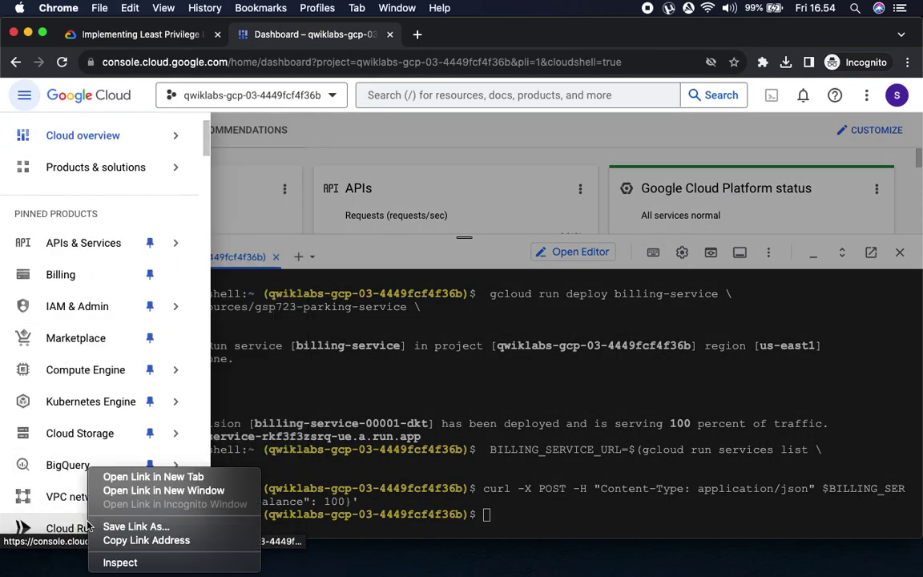
click(143, 479)
click(486, 34)
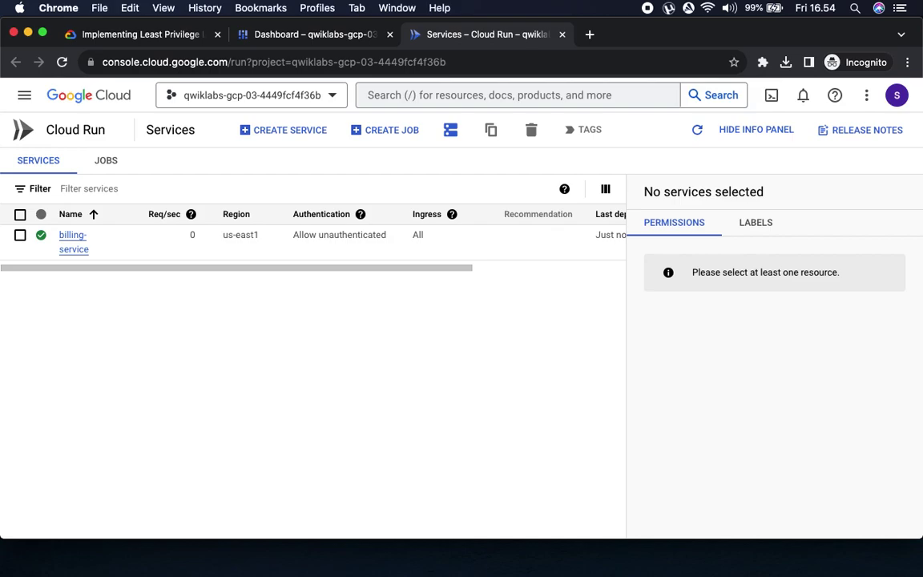
click(756, 130)
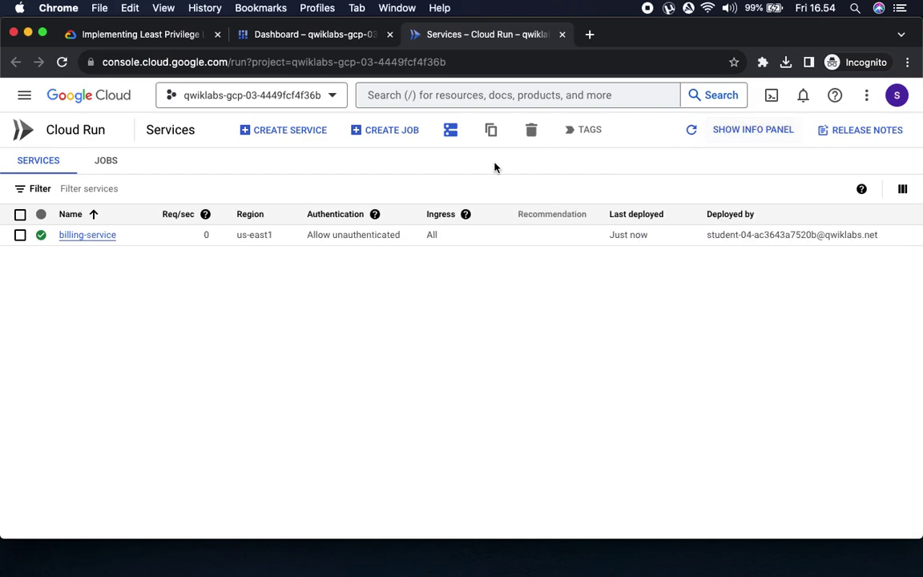
Following Task 2's instruction 5, open the details of billing-service from the Cloud Run services list
click(141, 36)
drag(316, 197, 529, 198)
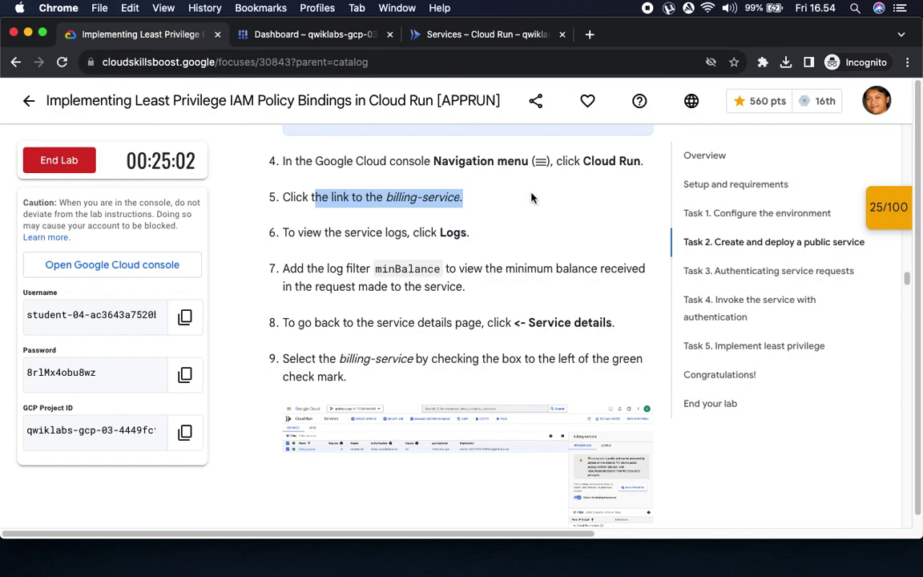
click(459, 36)
click(106, 234)
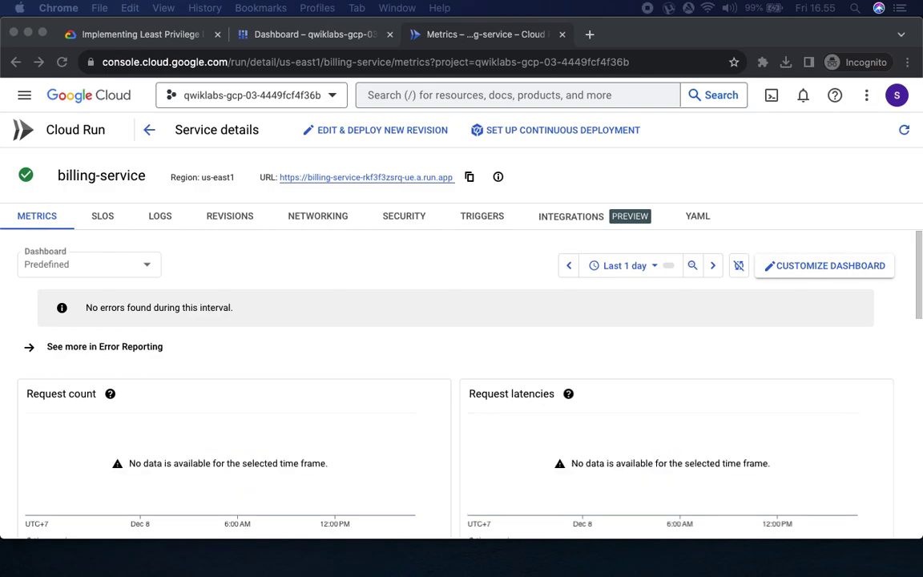
Following Task 2's instruction 6, view the logs of billing-service in Cloud Run
click(130, 36)
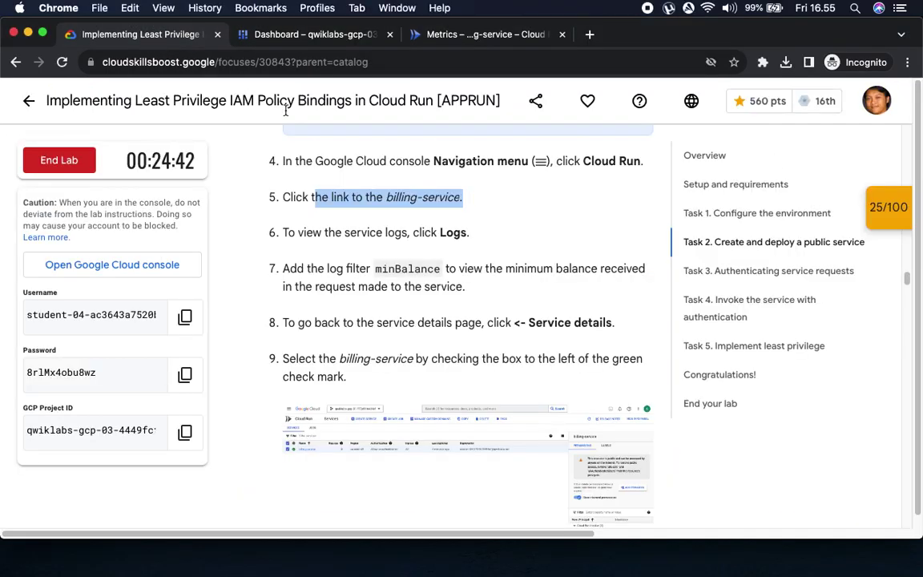
drag(350, 232, 494, 233)
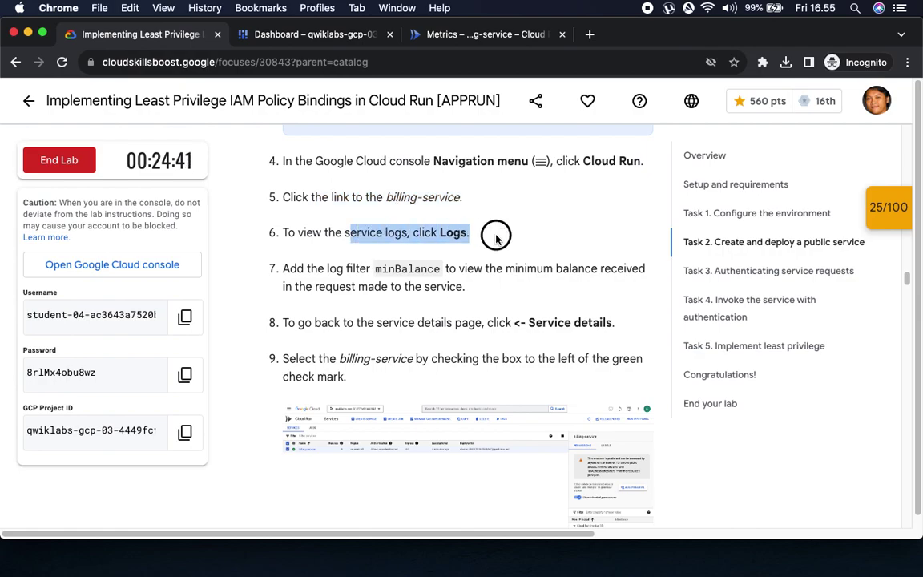
click(476, 36)
click(163, 220)
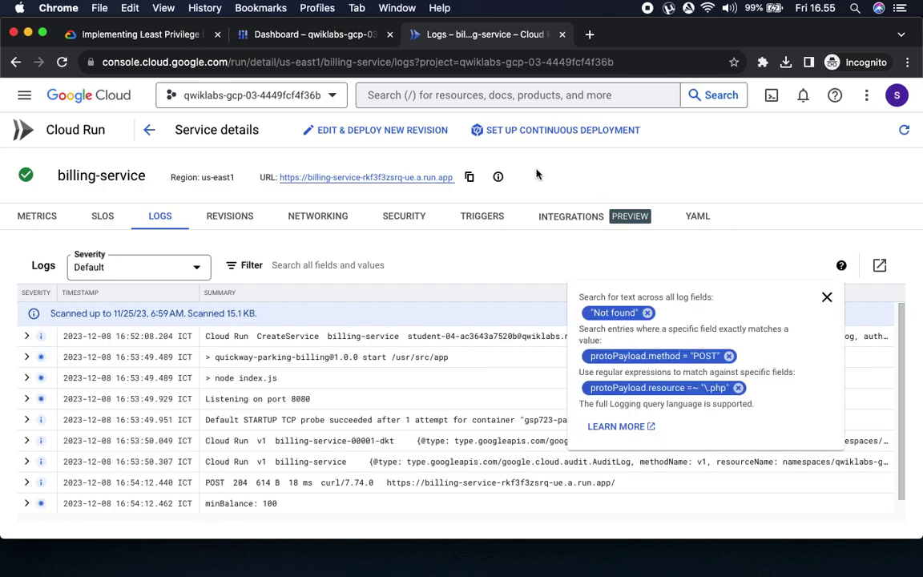
Filter the billing-service logs by minBalance, copying the filter term from Task 2's instruction 7
click(134, 37)
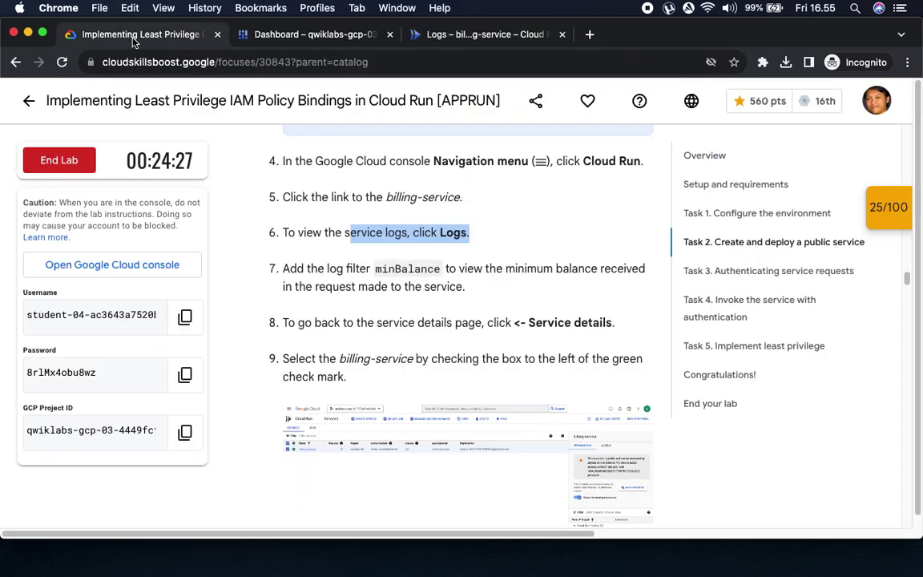
click(388, 270)
double_click(389, 270)
key(super+c)
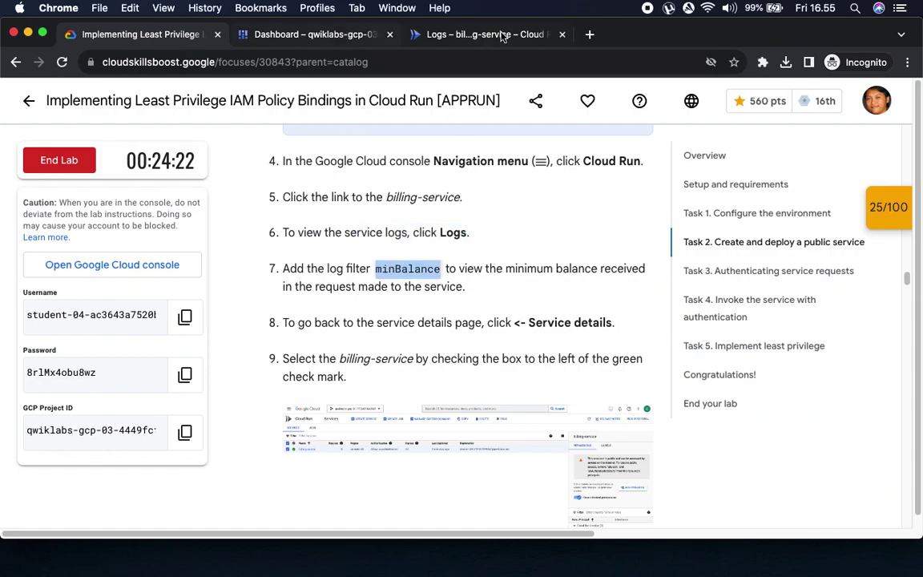
click(473, 34)
click(346, 264)
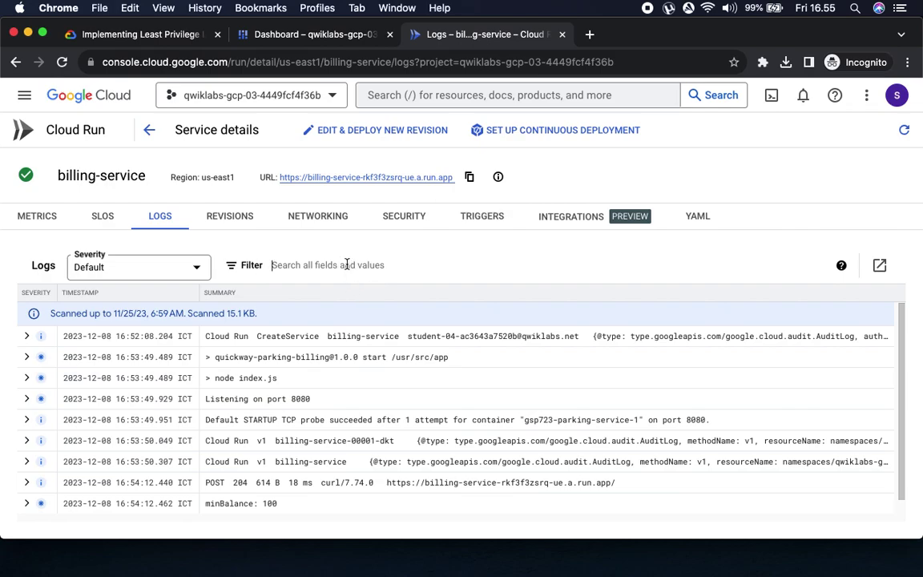
key(super+v)
key(Return)
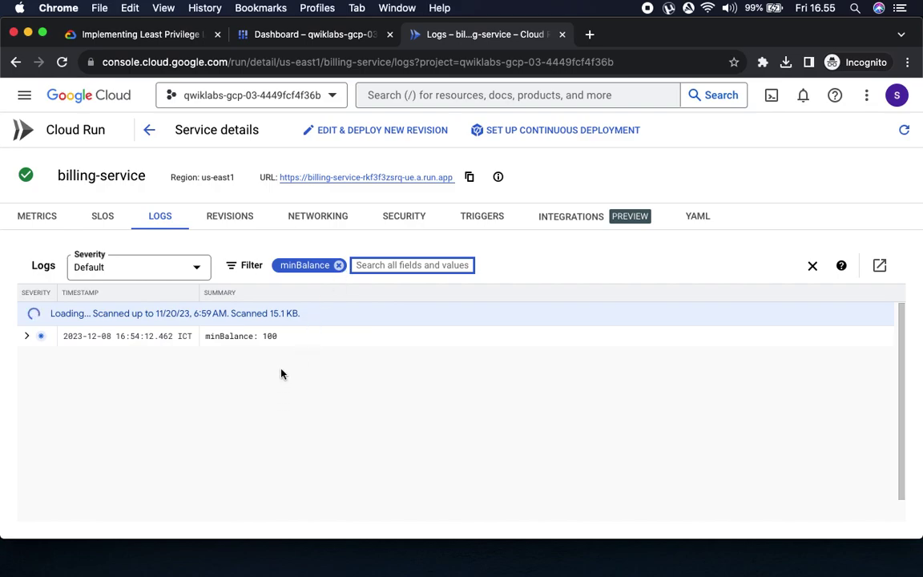
Following Task 2's instruction 8, leave the billing-service details and return to the Cloud Run services list
click(132, 33)
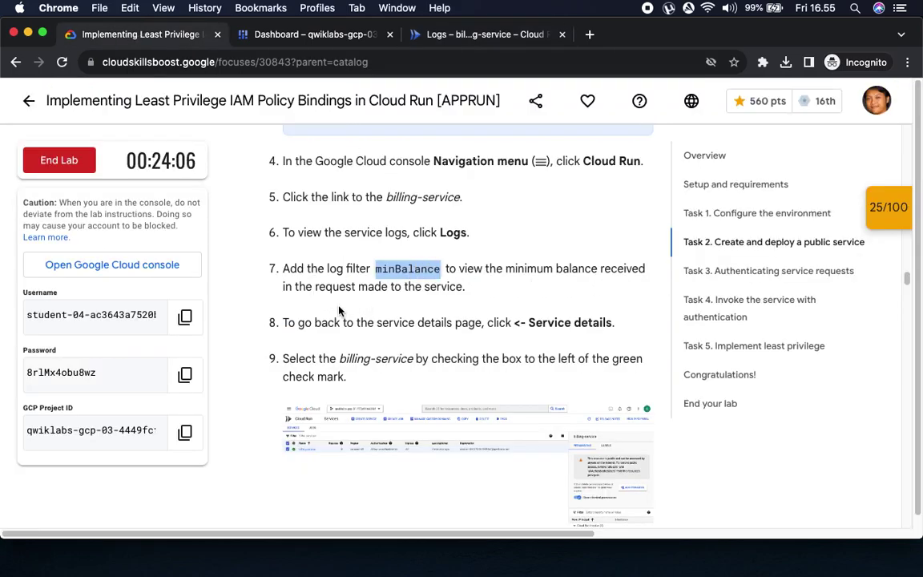
drag(509, 323, 617, 323)
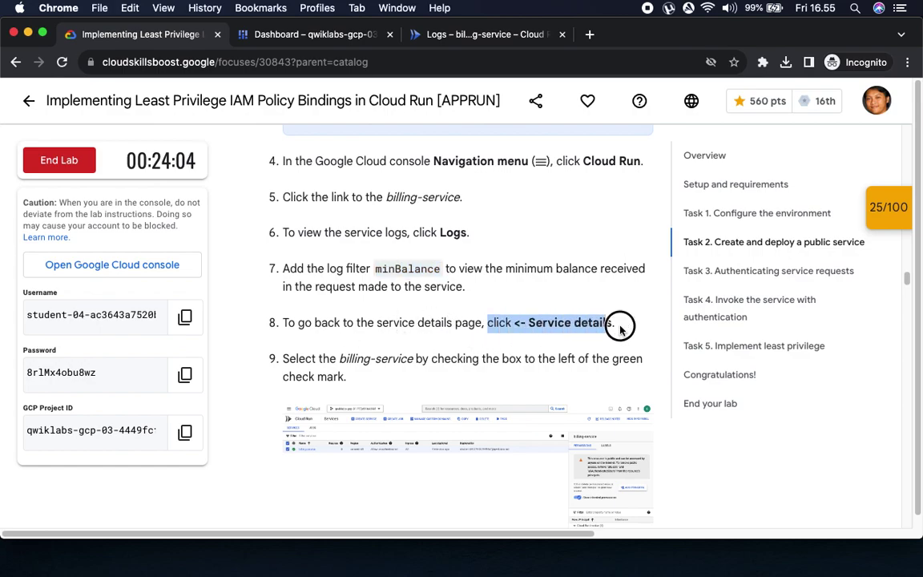
click(472, 35)
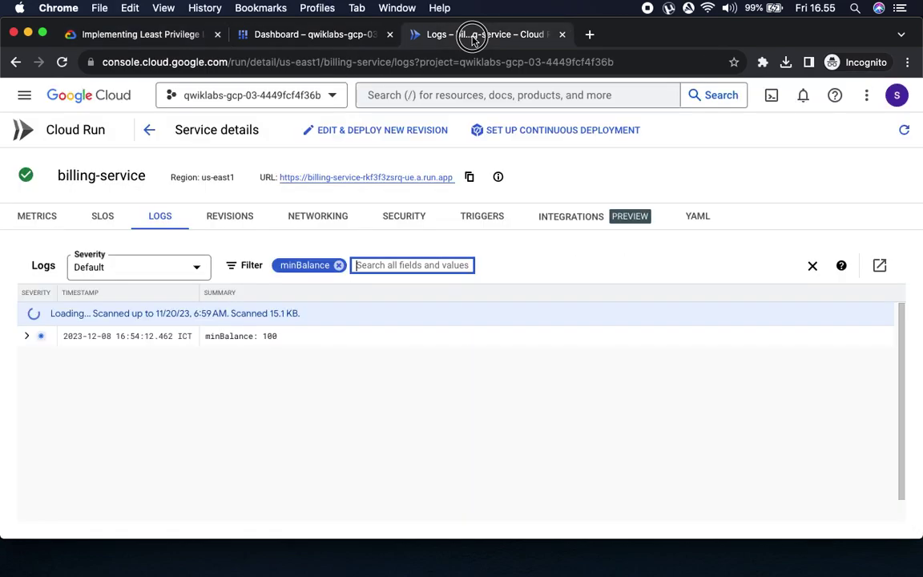
click(149, 130)
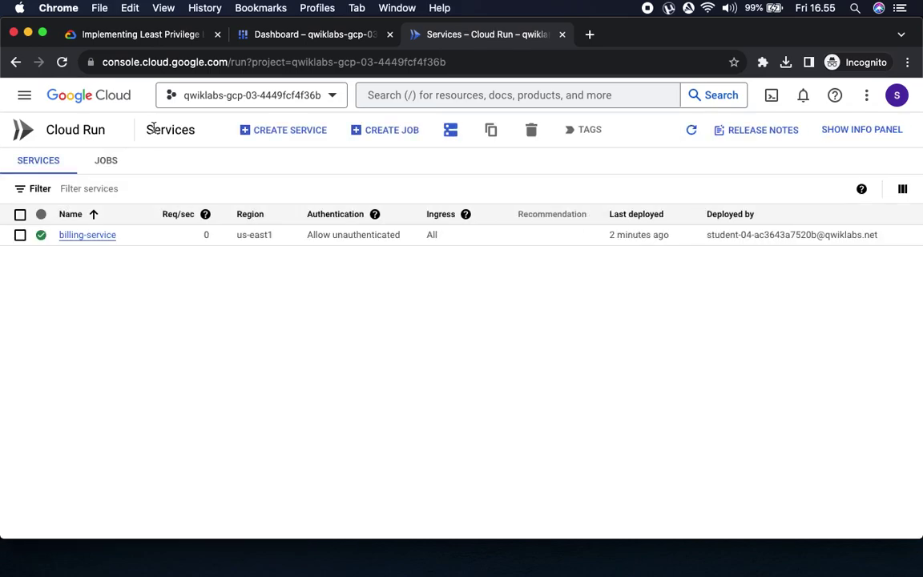
Read Task 2's instruction 9 and show the permissions info panel beside the Cloud Run services list
click(104, 35)
scroll(358, 251, down, 5)
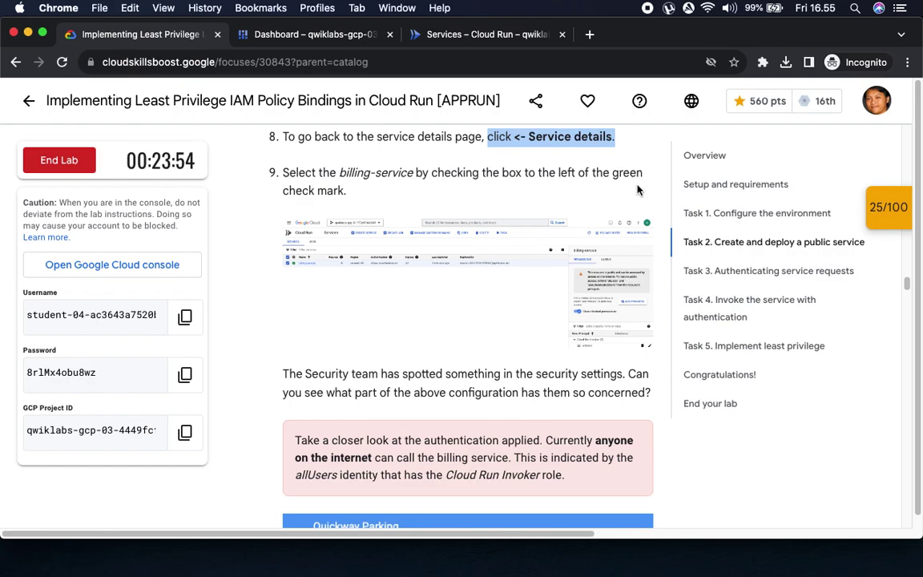
click(469, 36)
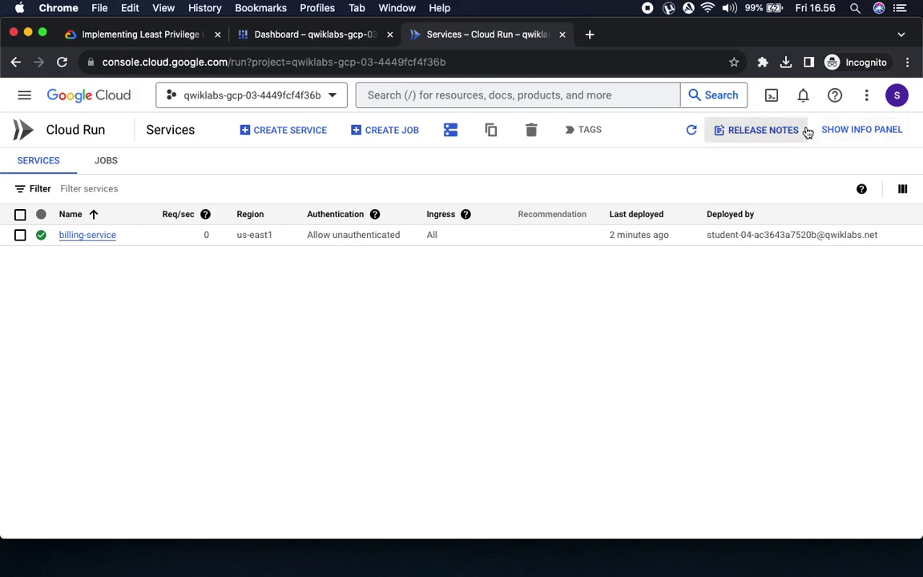
click(861, 133)
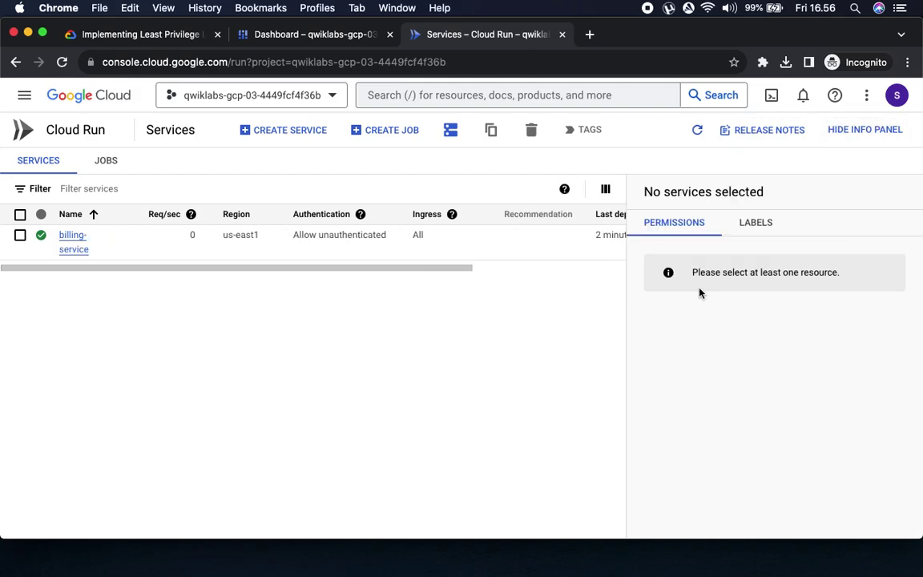
click(752, 226)
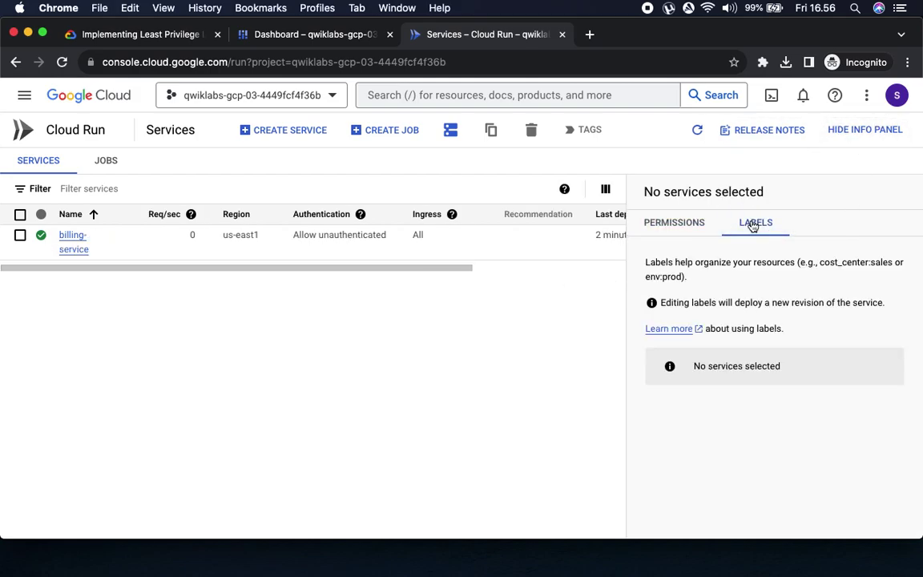
click(655, 223)
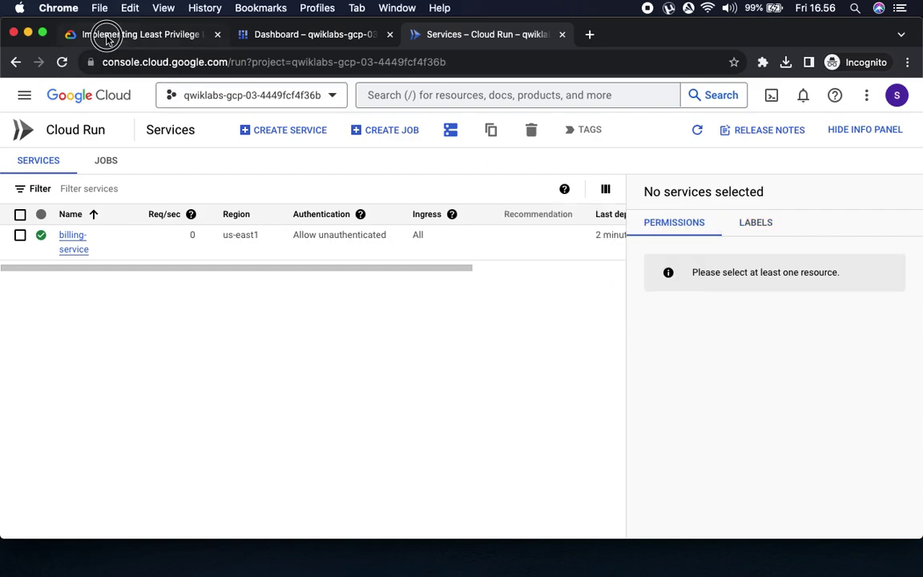
Enlarge the lab's reference screenshot for instruction 9, then select billing-service in the Cloud Run services list to show its permissions
click(107, 36)
click(552, 282)
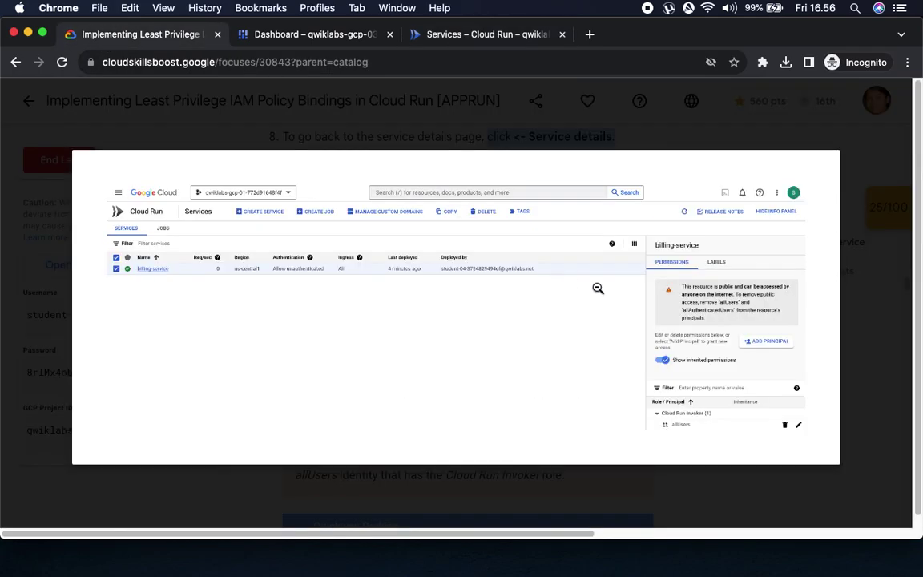
click(693, 303)
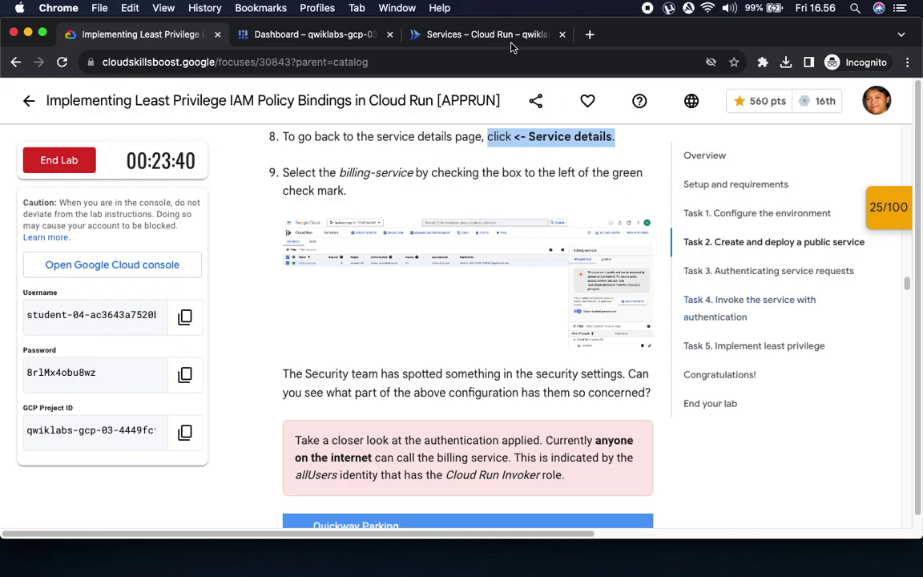
click(461, 36)
click(20, 236)
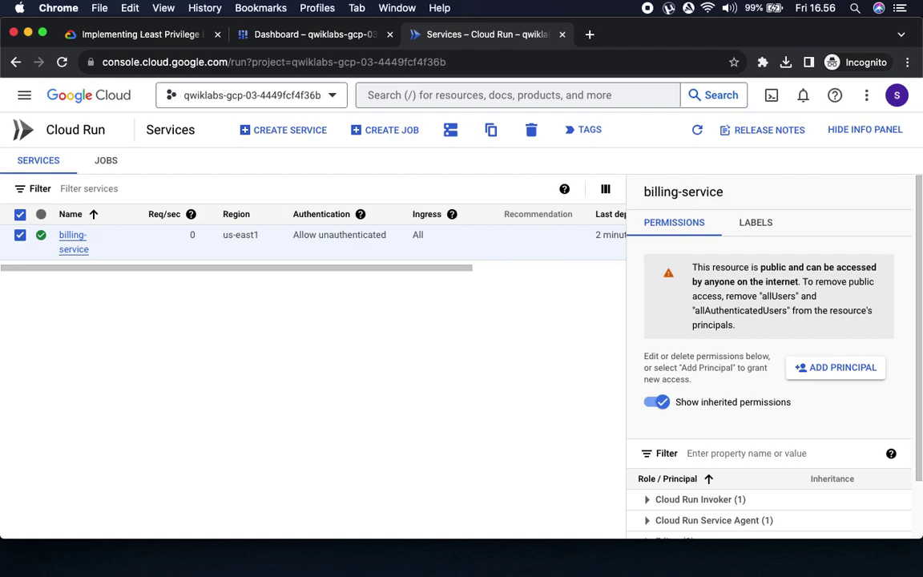
Compare the lab's reference screenshot and read Task 2's explanation of the allow-unauthenticated and no-allow-unauthenticated permissions
click(141, 36)
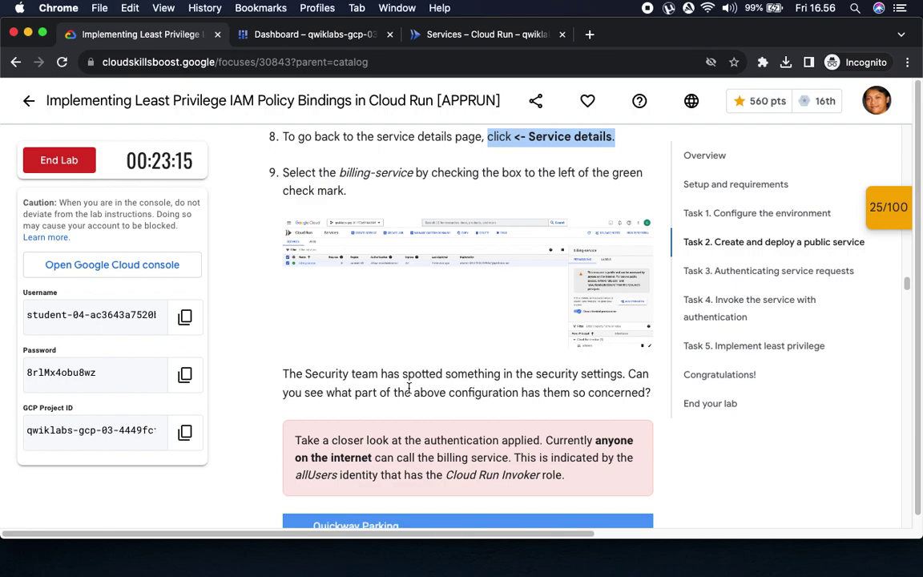
click(613, 332)
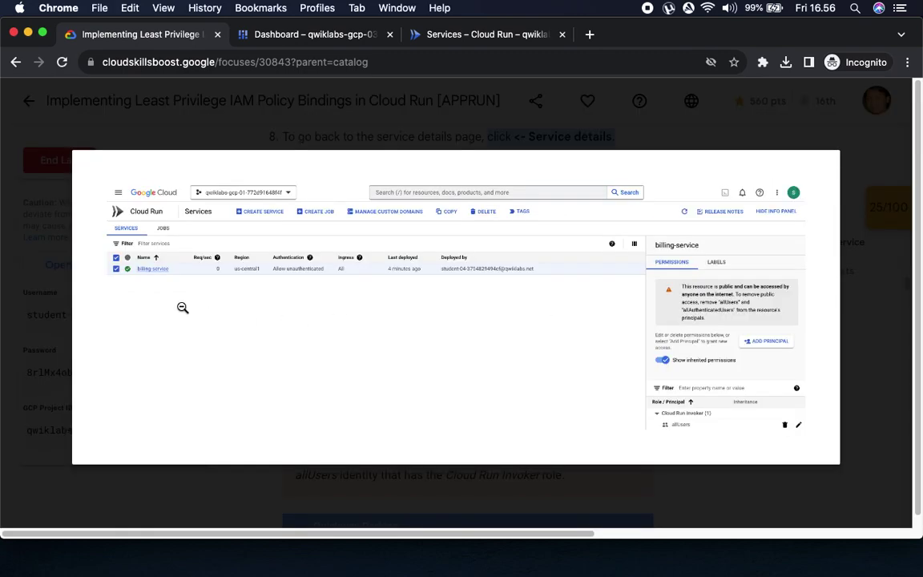
click(723, 404)
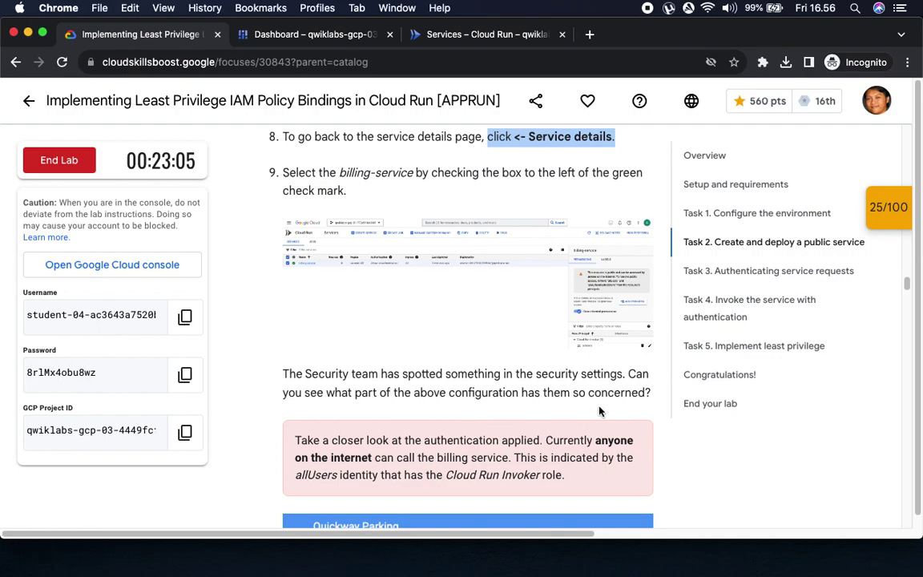
scroll(573, 416, down, 3)
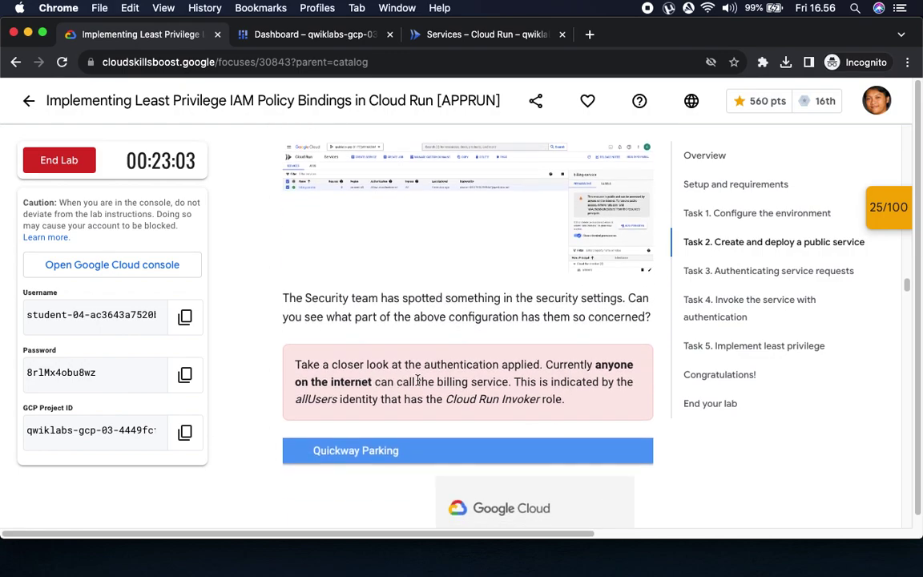
scroll(554, 394, down, 6)
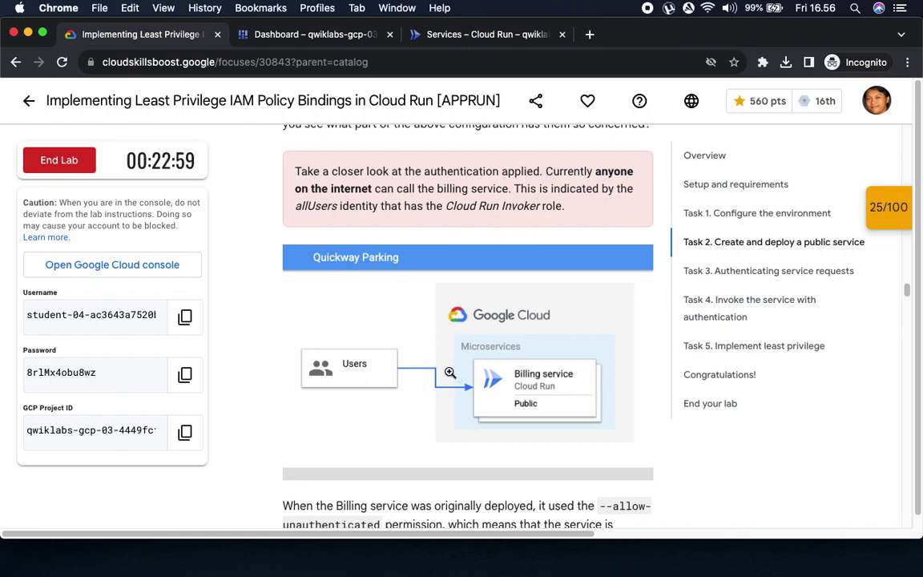
scroll(442, 369, down, 5)
scroll(442, 370, down, 5)
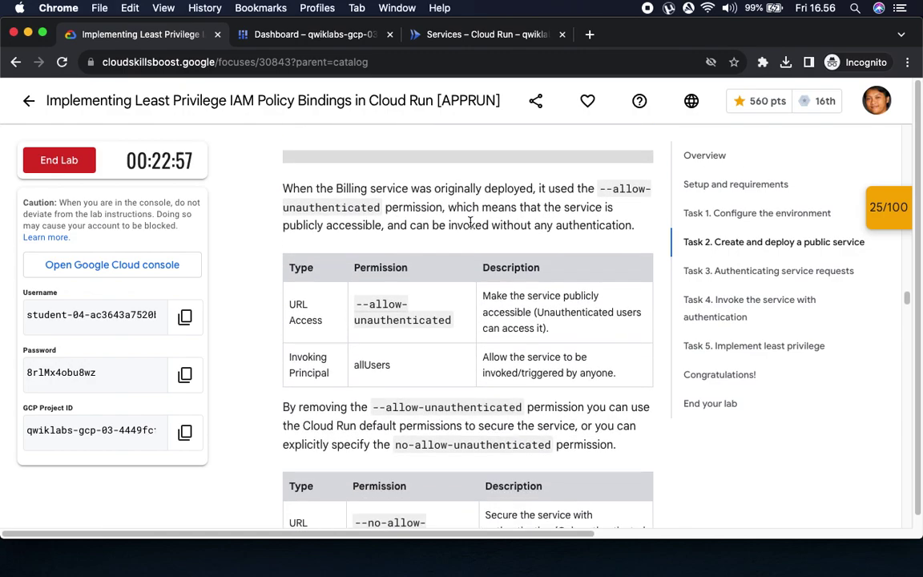
scroll(634, 281, down, 5)
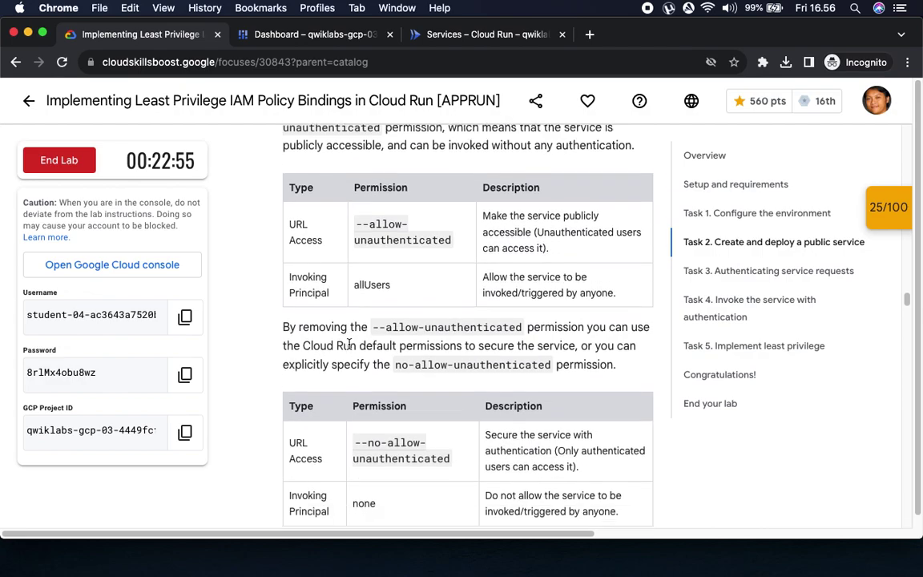
scroll(634, 281, down, 8)
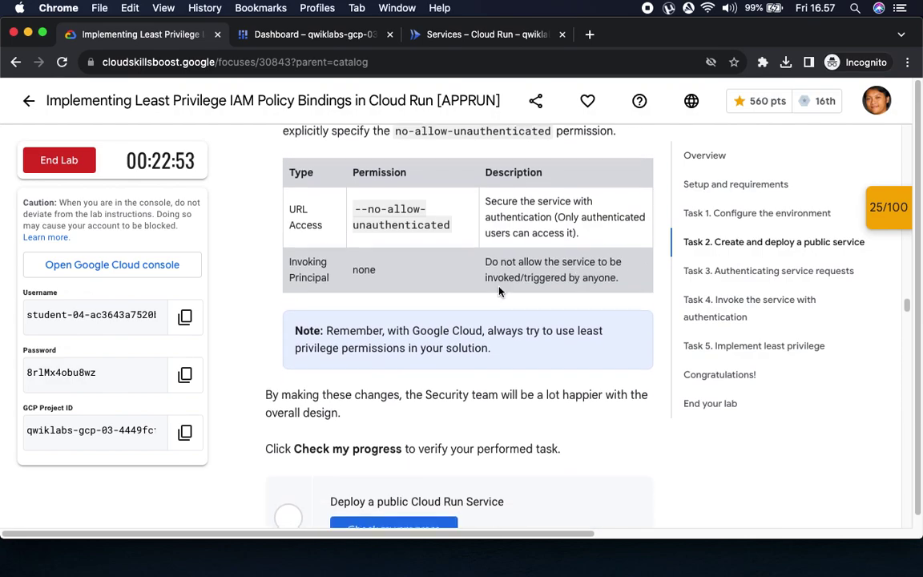
Check the lab progress for "Deploy a public Cloud Run Service" and look over the checkpoint scores
click(398, 434)
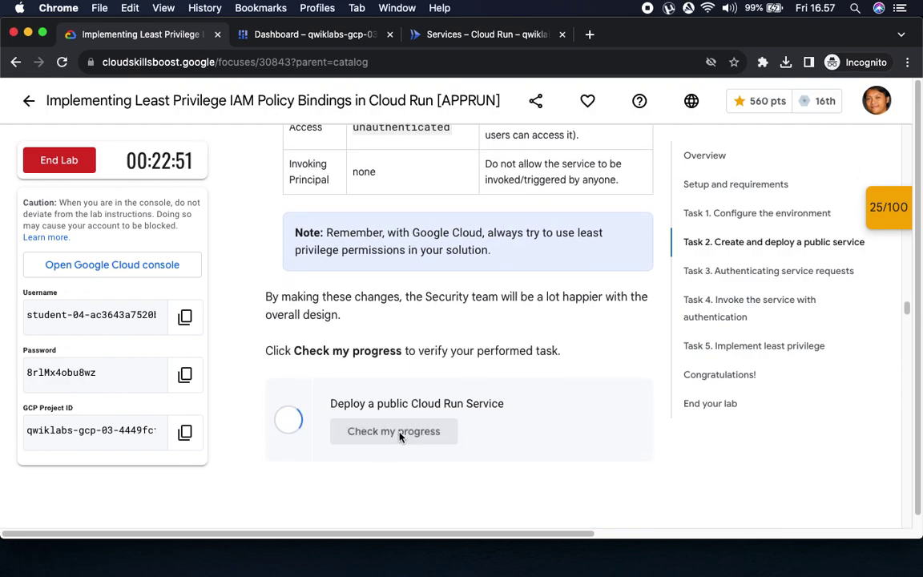
scroll(436, 435, down, 2)
scroll(436, 435, down, 2)
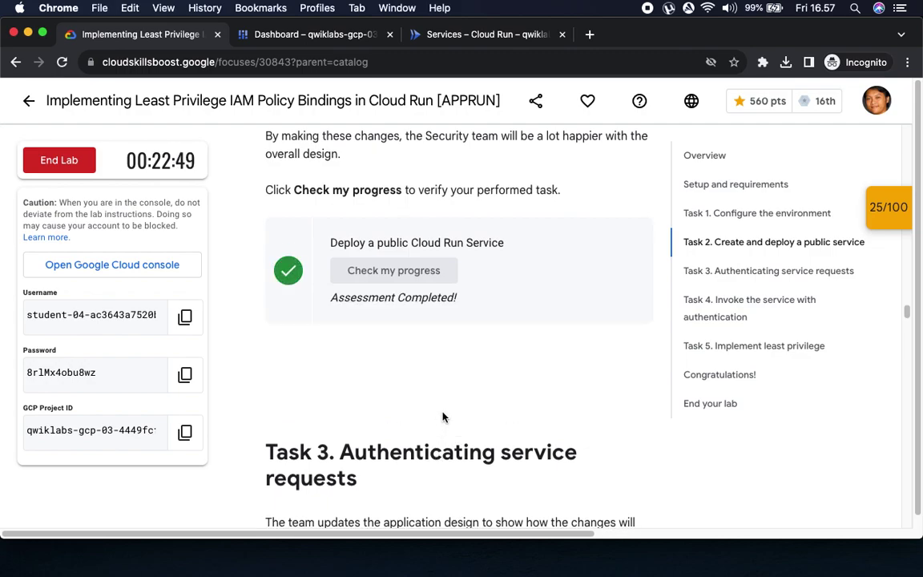
click(888, 207)
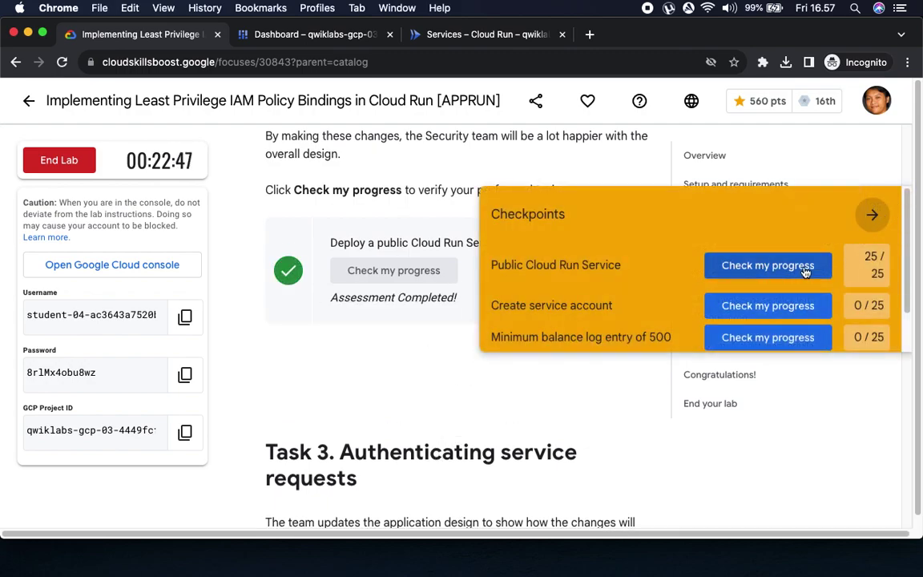
click(870, 218)
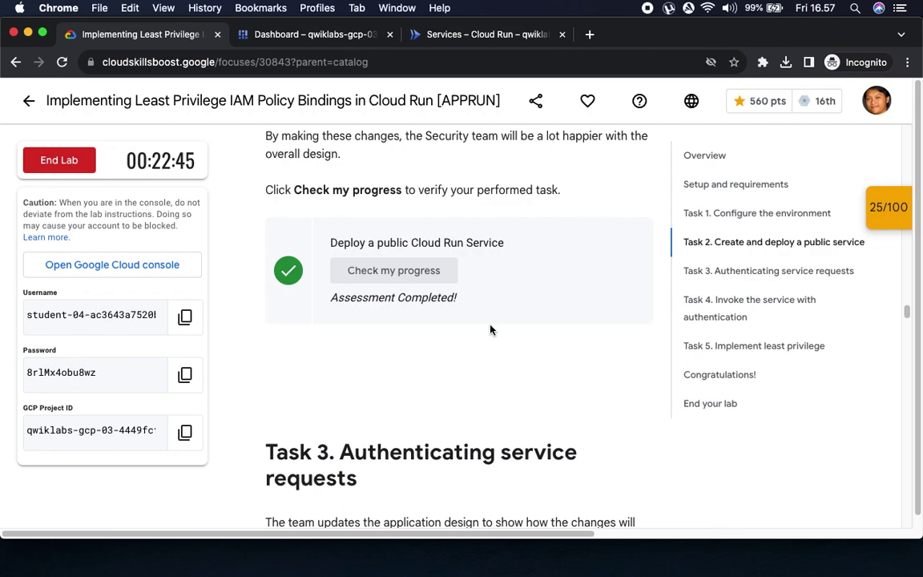
Following Task 3, run gcloud run services delete billing-service in Cloud Shell and confirm the deletion with Y
scroll(490, 353, down, 5)
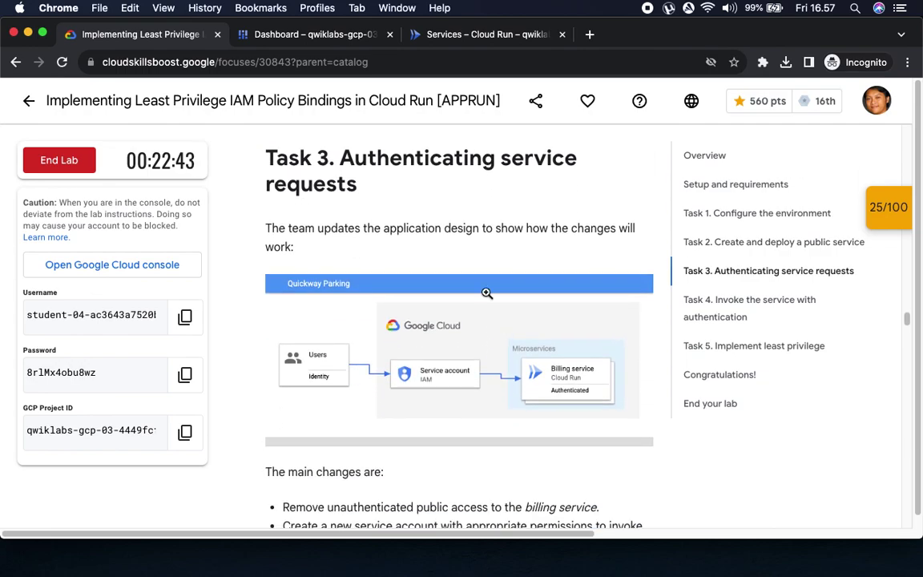
scroll(269, 284, down, 5)
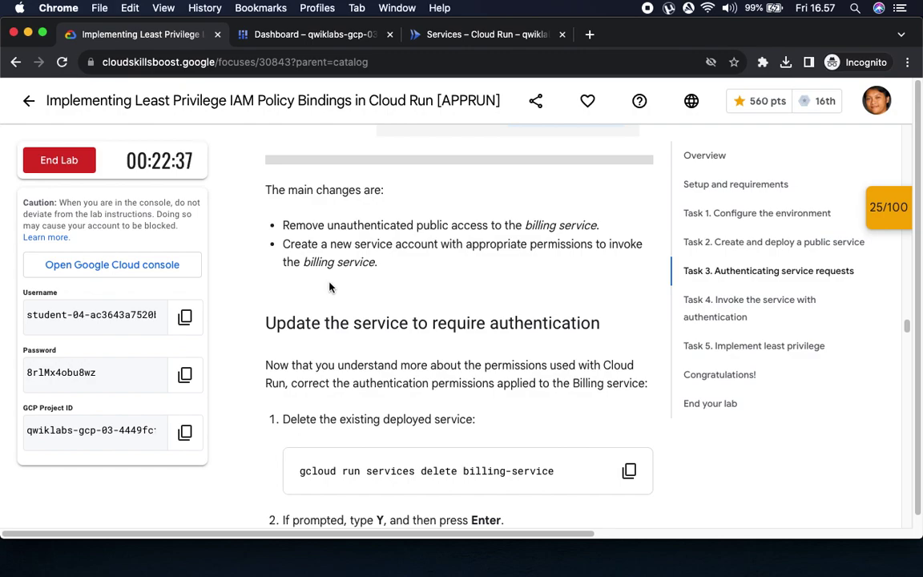
scroll(328, 287, down, 5)
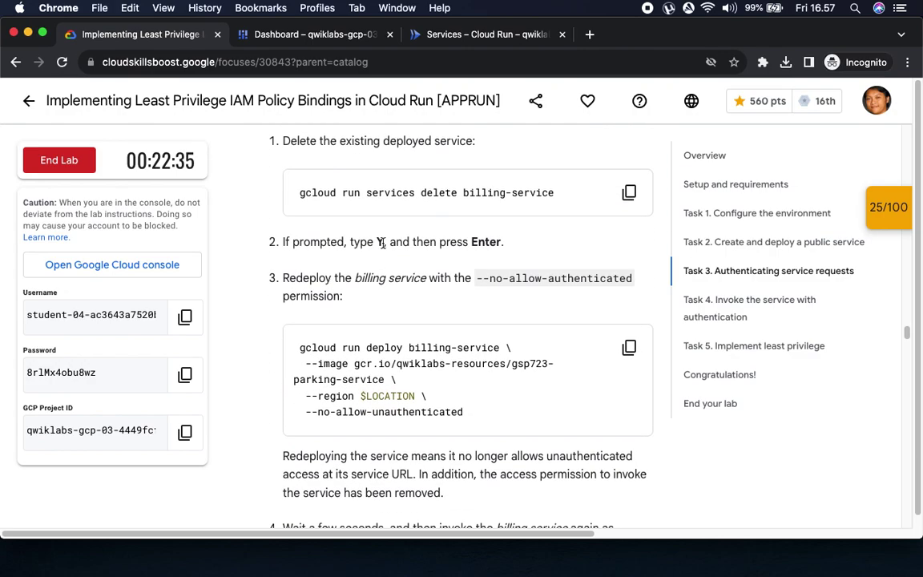
click(629, 194)
click(317, 41)
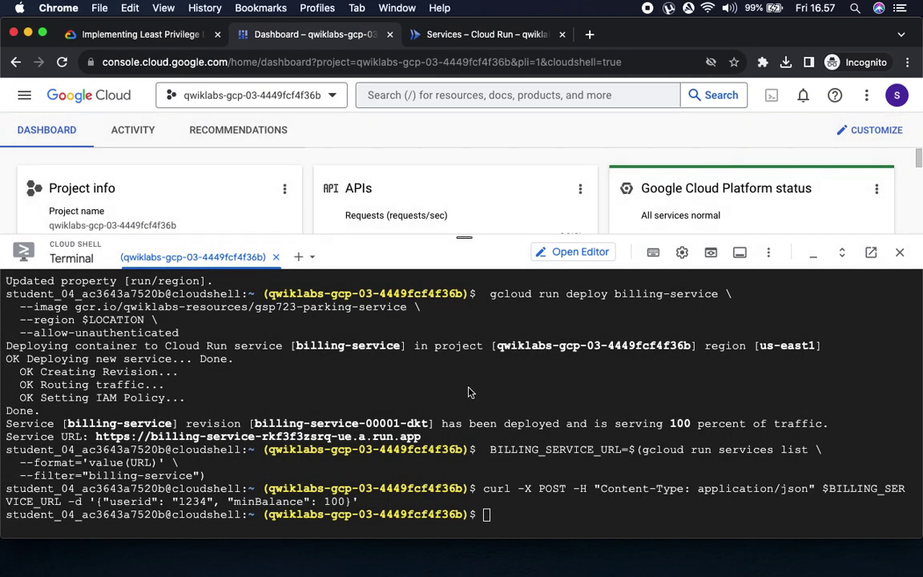
click(432, 392)
key(super+v)
key(Return)
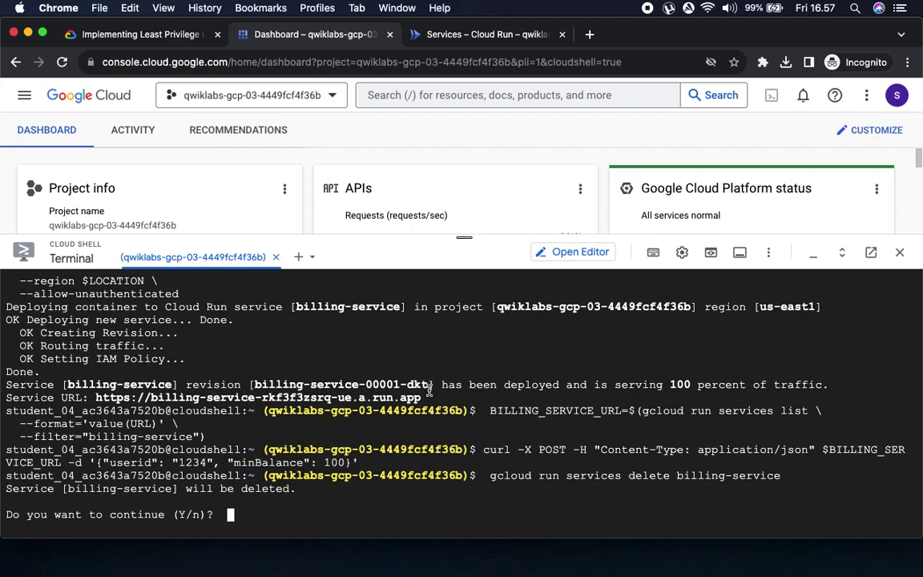
text(Y)
key(Return)
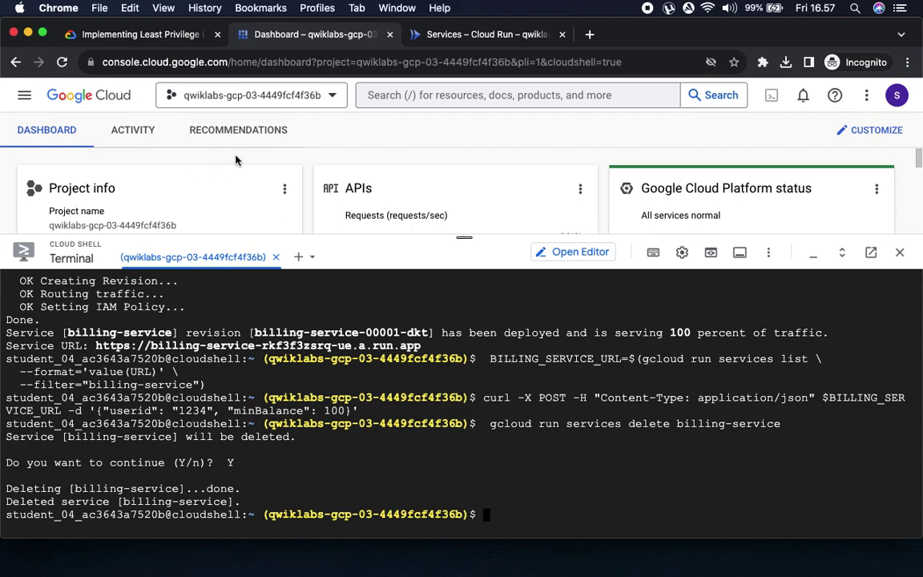
Redeploy billing-service from the gsp723-parking-service image in region $LOCATION with --no-allow-unauthenticated, using the lab's instruction 3 command in Cloud Shell
click(138, 34)
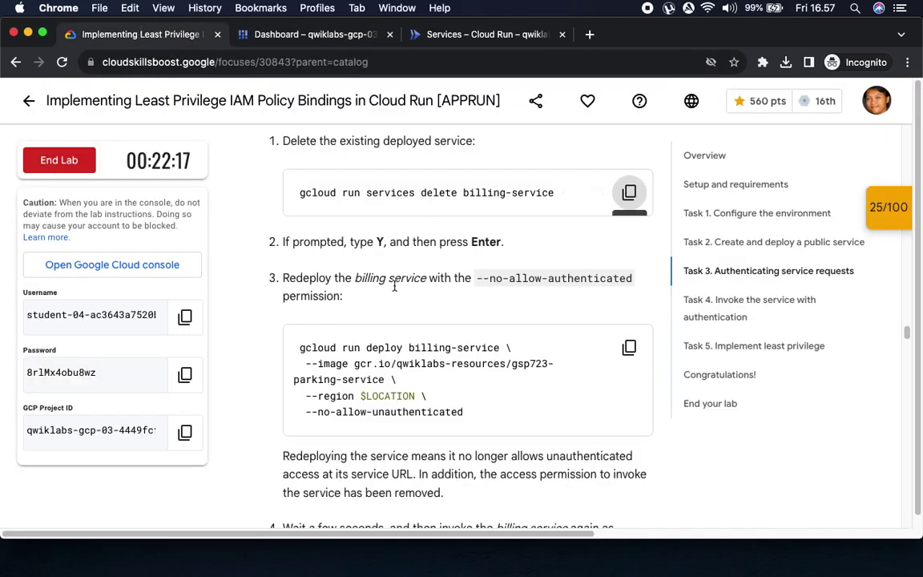
scroll(395, 287, down, 3)
click(629, 224)
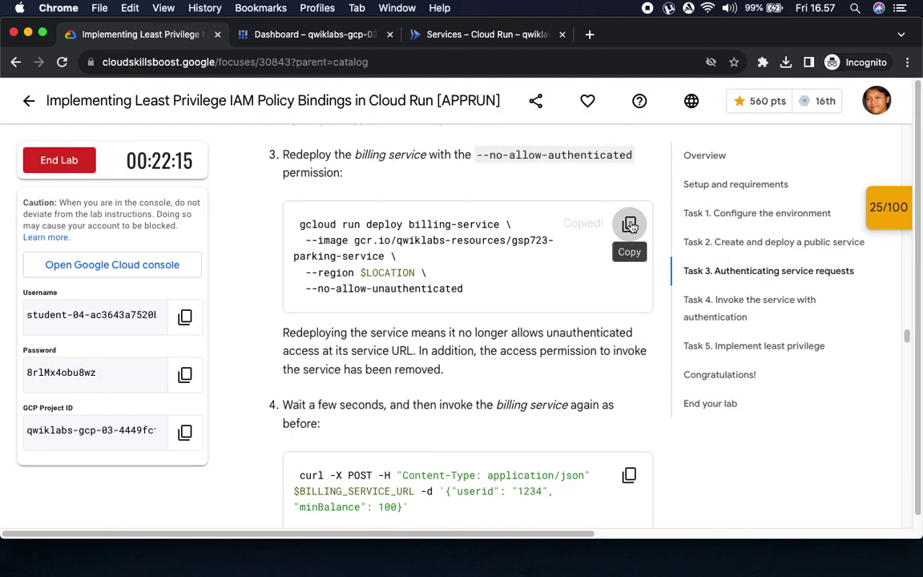
click(295, 36)
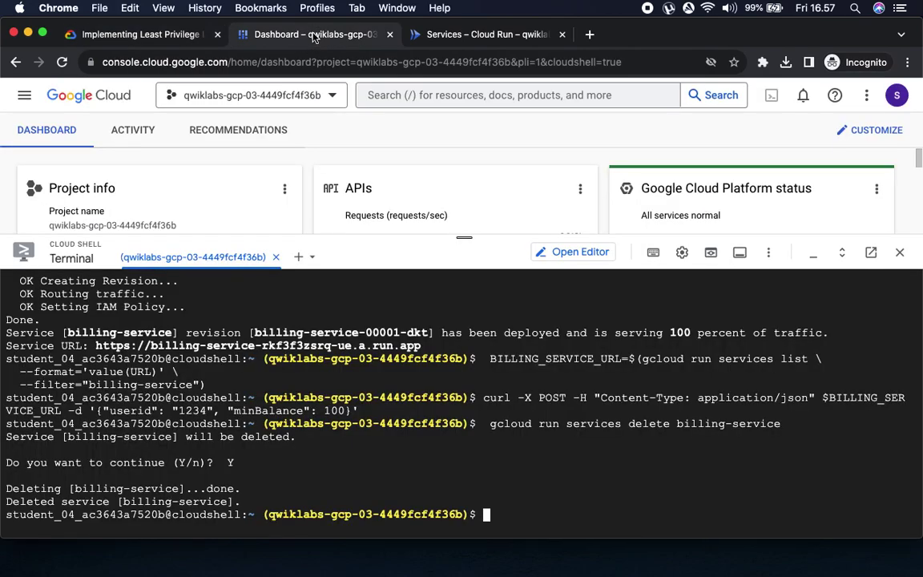
key(super+v)
key(Return)
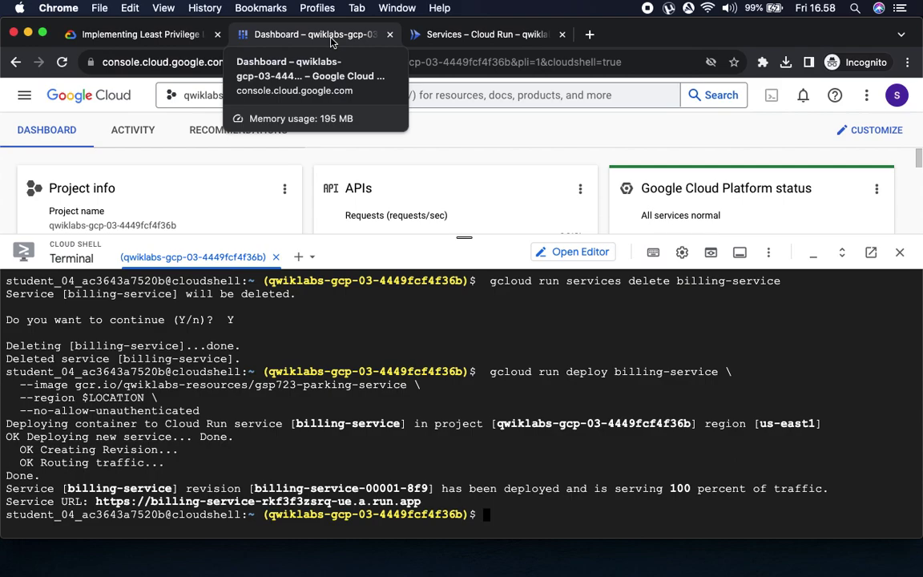
Invoke the redeployed billing service in Cloud Shell with the lab's instruction 4 curl POST request to $BILLING_SERVICE_URL, minBalance 100
click(172, 34)
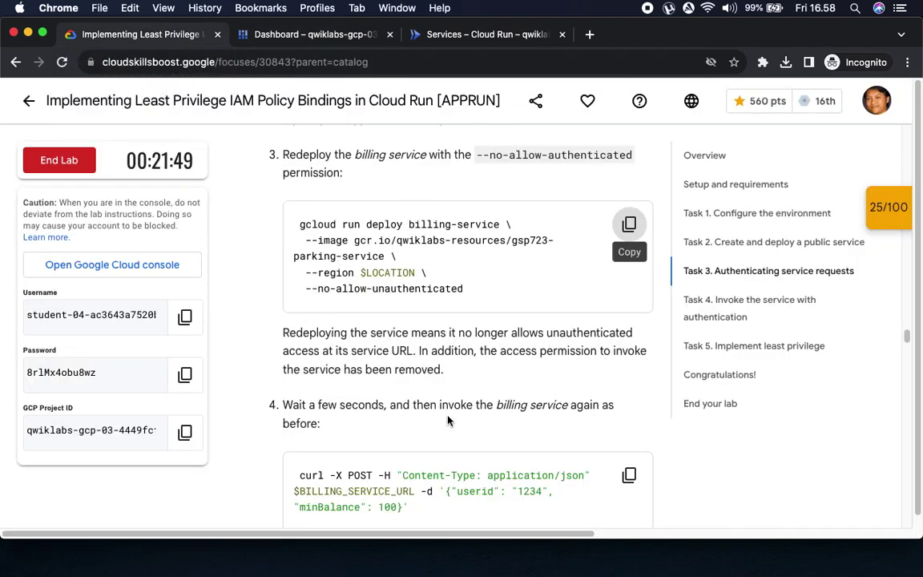
scroll(448, 420, down, 5)
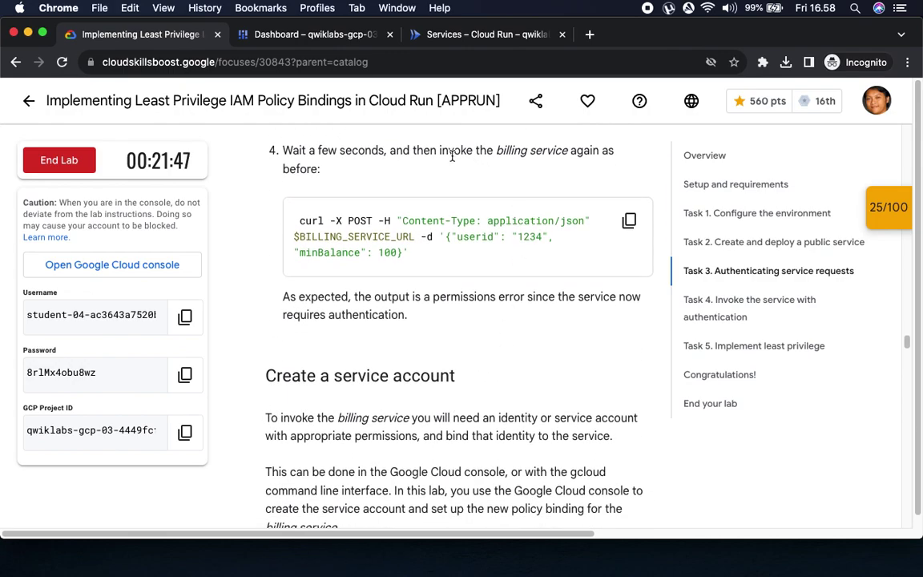
drag(450, 150, 591, 160)
click(630, 219)
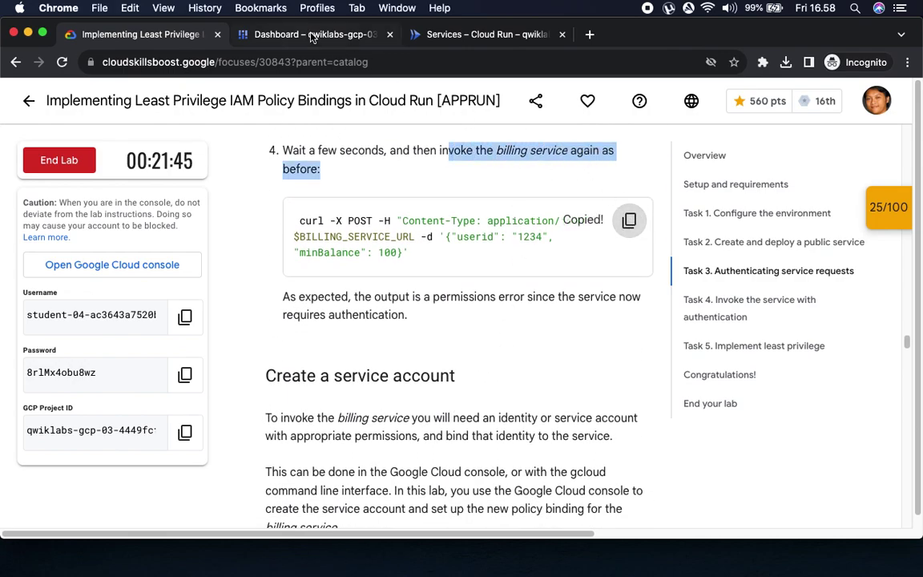
click(313, 36)
key(super+v)
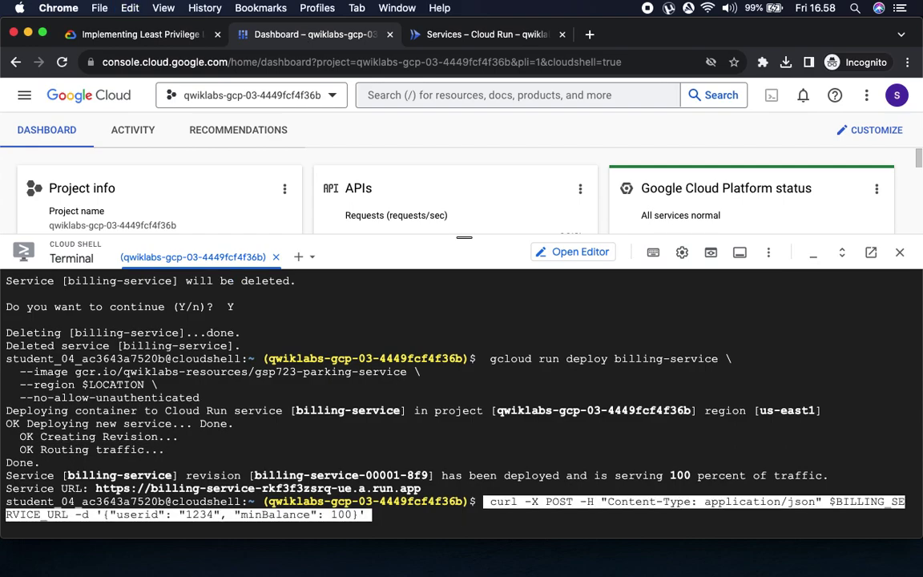
key(Return)
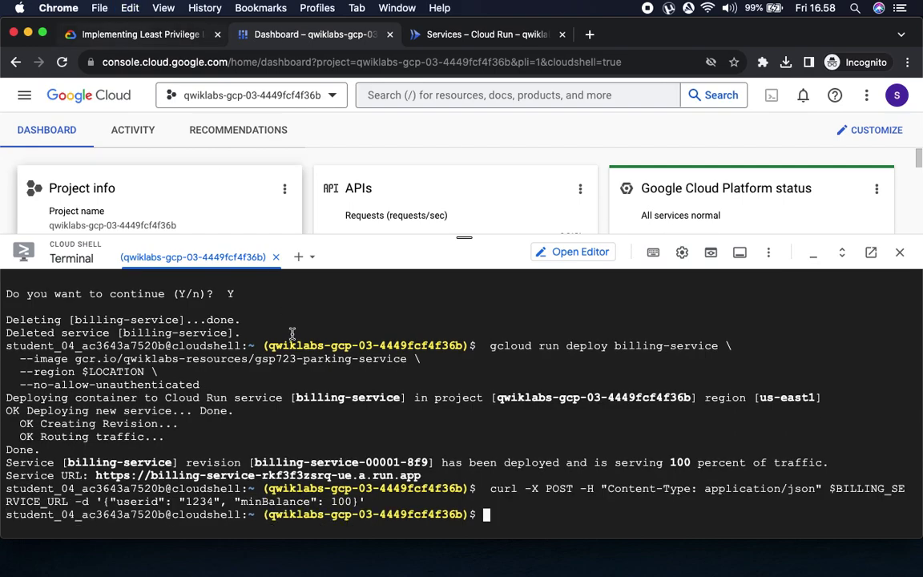
Compare the curl request's terminal output with the lab's instruction 4 and look at the Cloud Run services list
drag(366, 503, 261, 500)
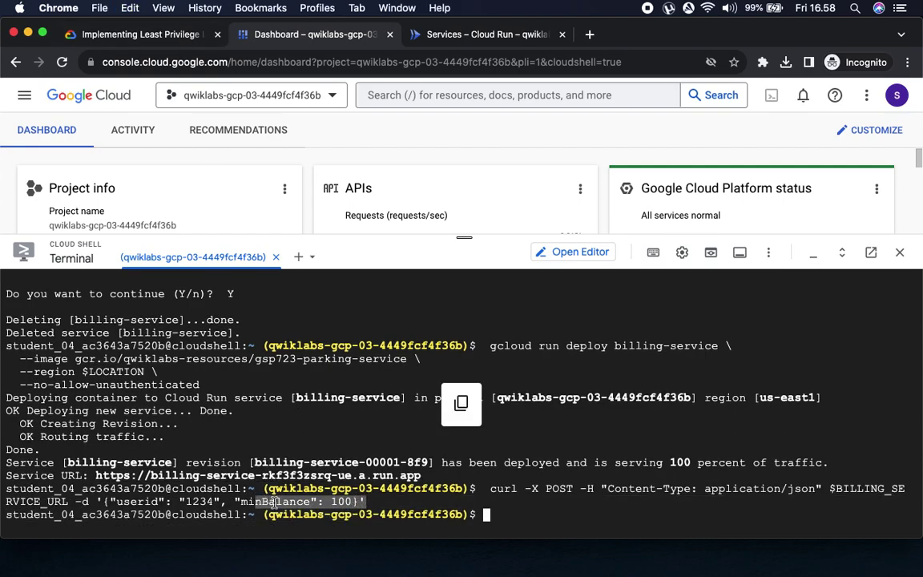
click(140, 36)
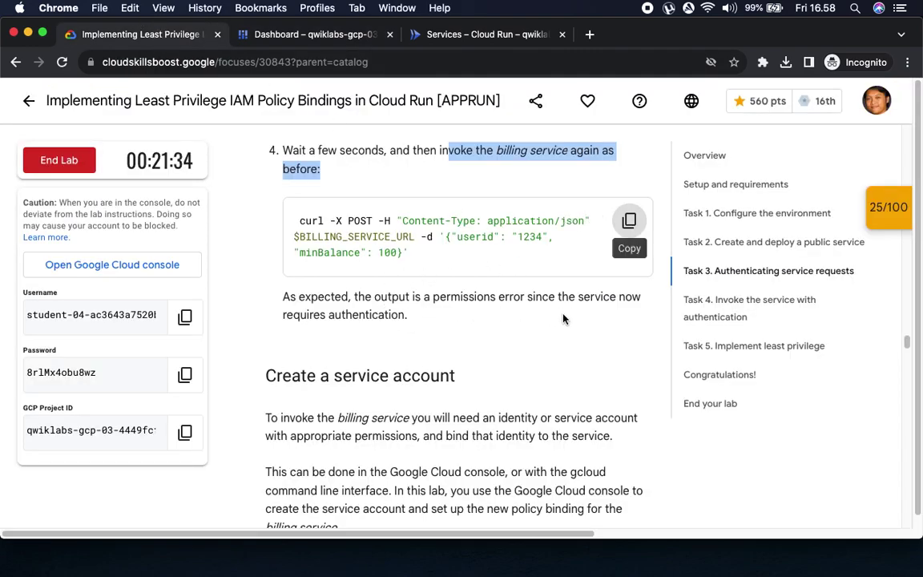
click(285, 35)
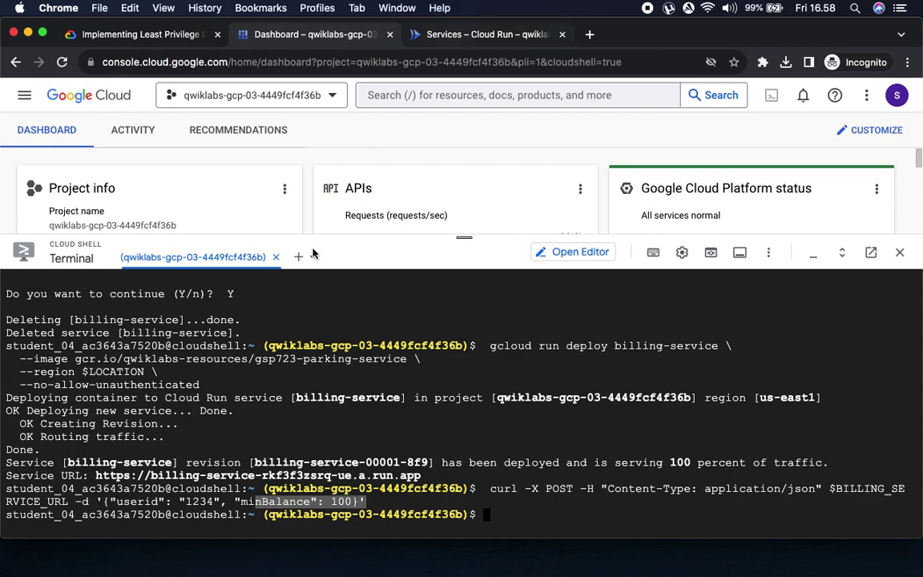
click(484, 513)
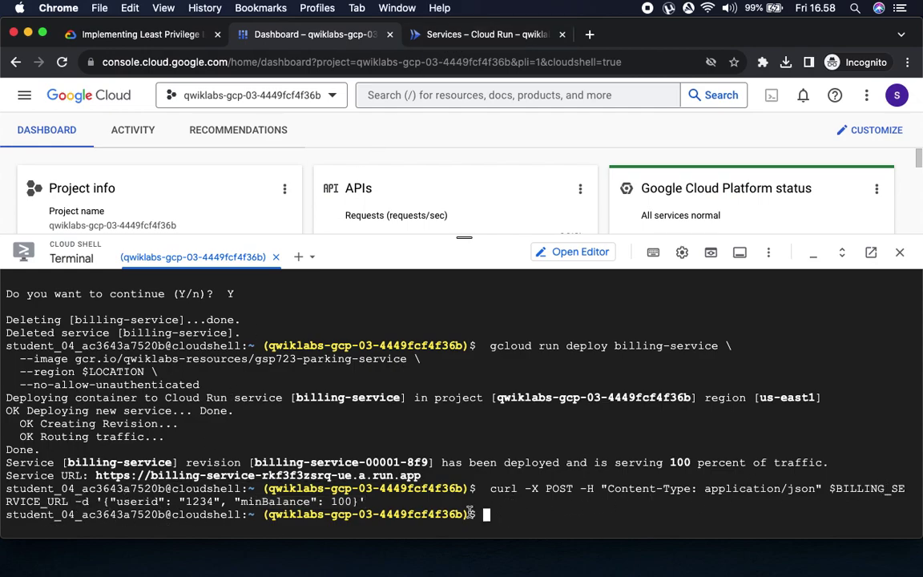
click(100, 35)
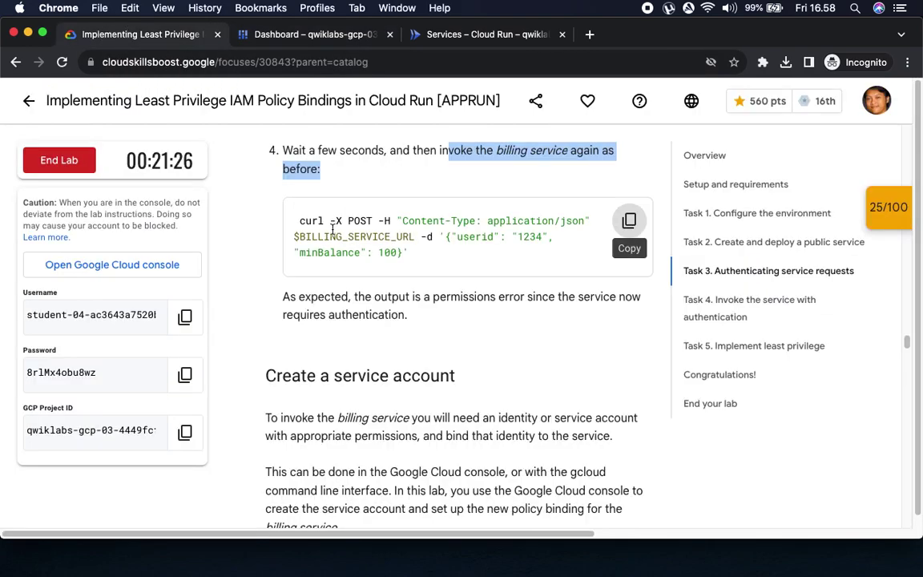
drag(325, 296, 409, 315)
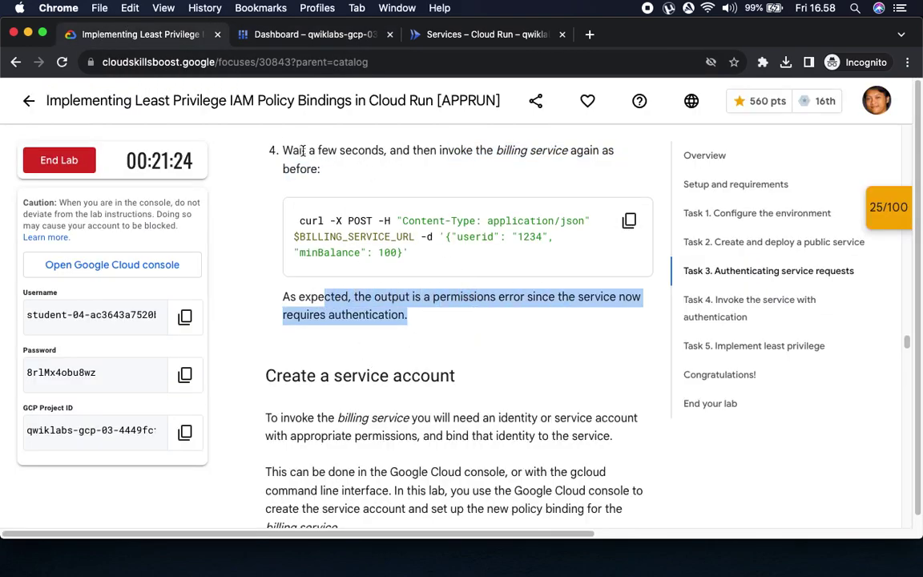
drag(282, 150, 386, 152)
click(454, 36)
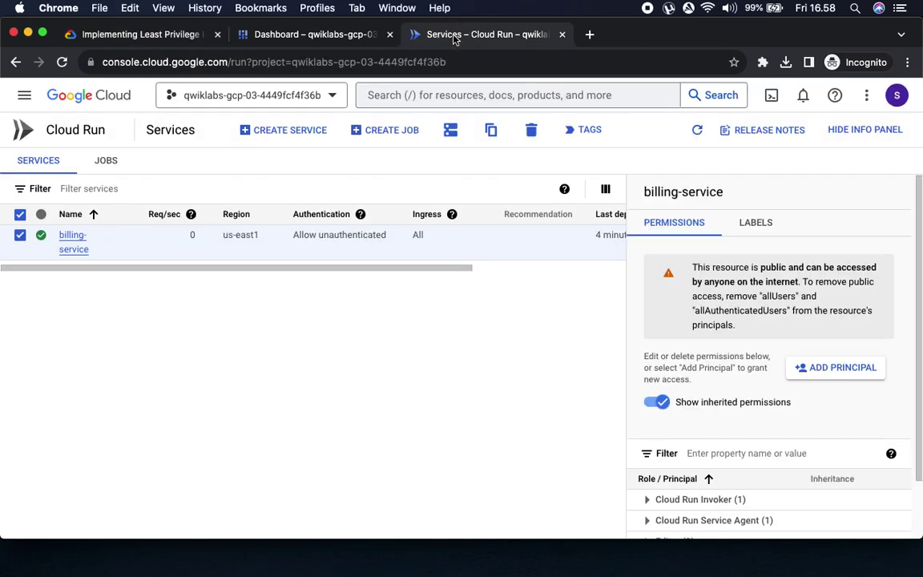
Repeat the same curl POST request to $BILLING_SERVICE_URL two more times in Cloud Shell
click(311, 36)
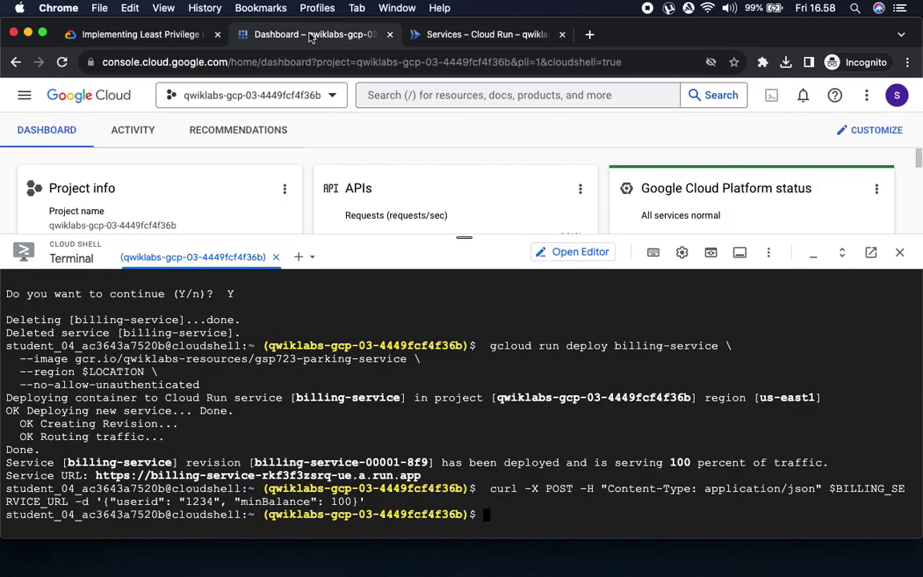
key(Up)
key(Return)
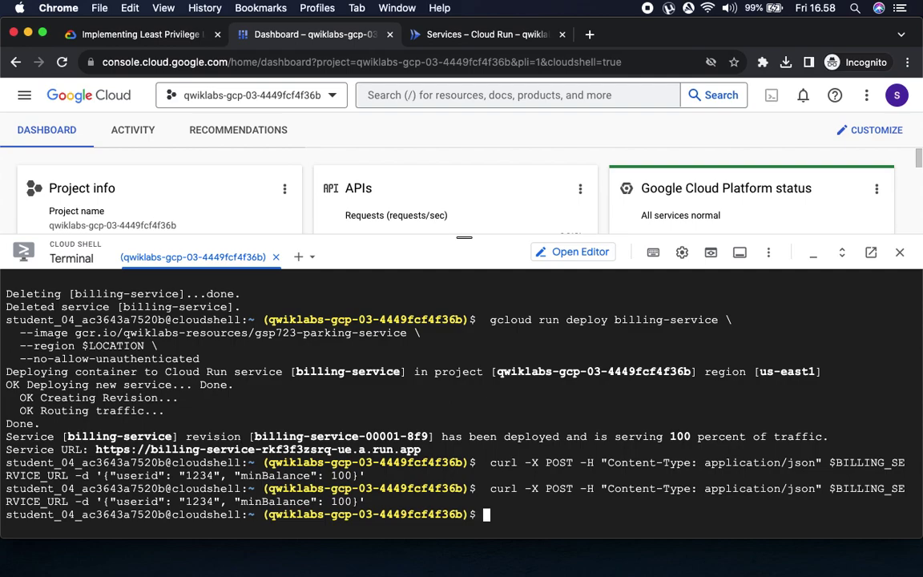
key(Up)
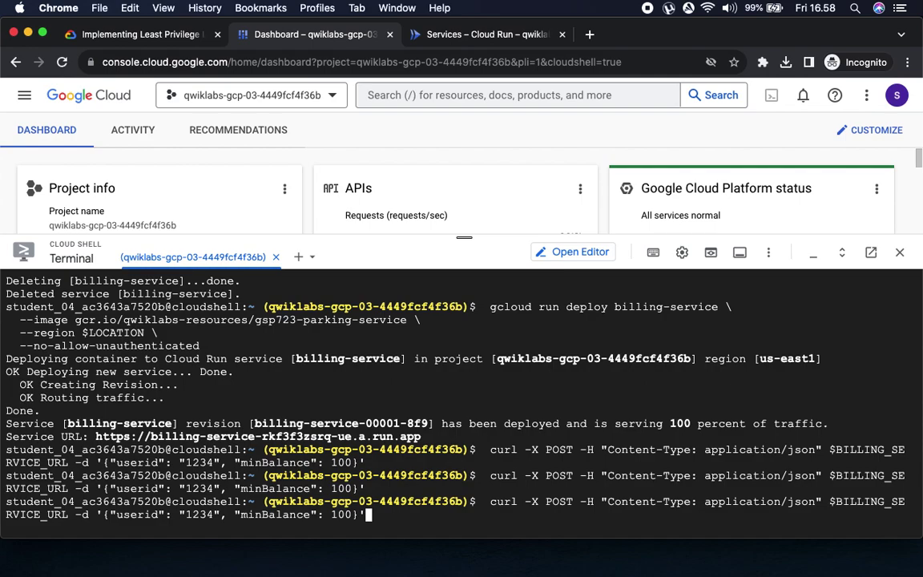
key(Return)
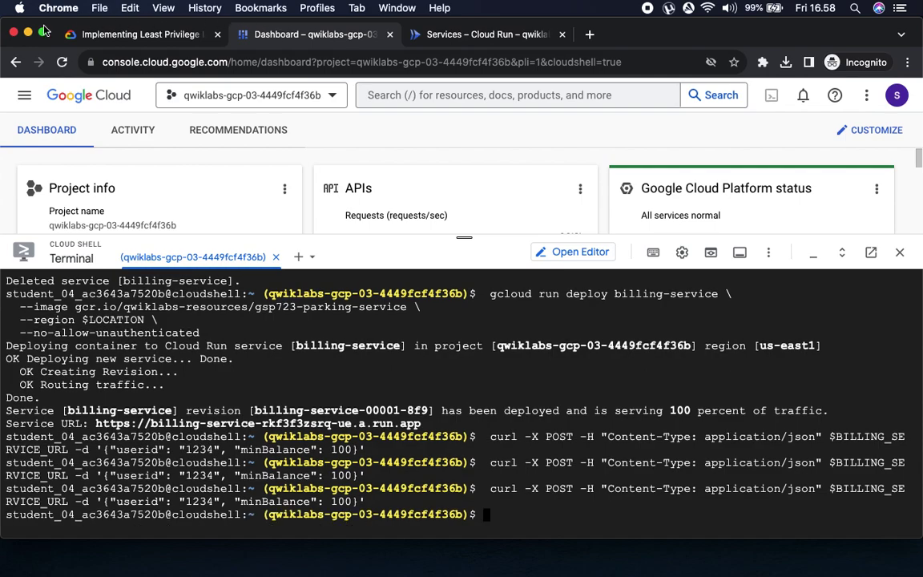
Reread Task 3's explanation of the redeployed service's access and instruction 4 on waiting before invoking the service
click(100, 37)
scroll(307, 190, up, 5)
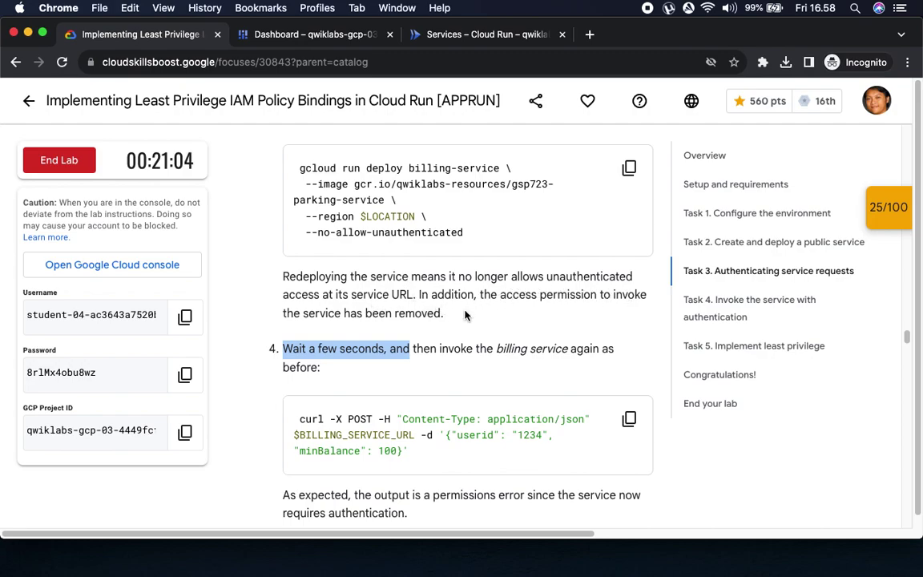
drag(343, 277, 434, 315)
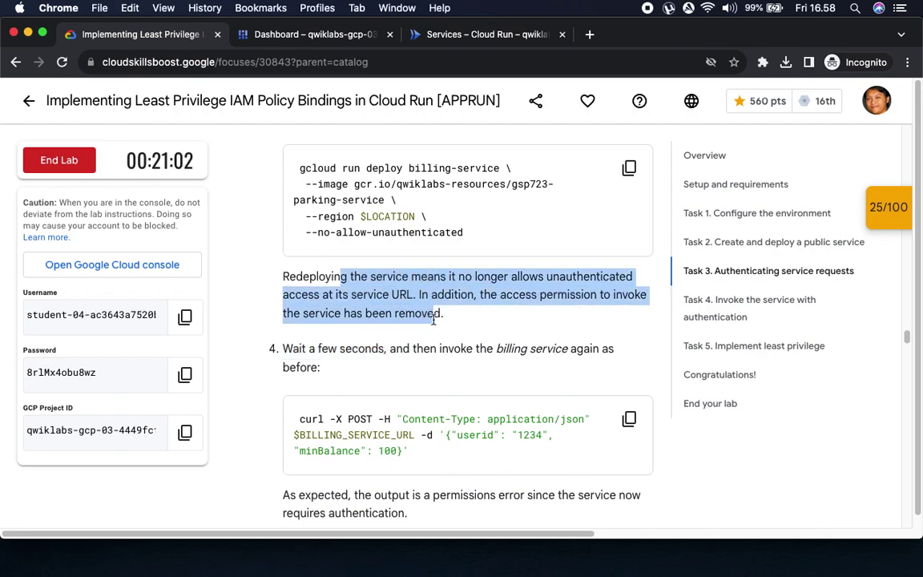
scroll(448, 327, down, 1)
scroll(449, 327, down, 1)
drag(294, 233, 396, 233)
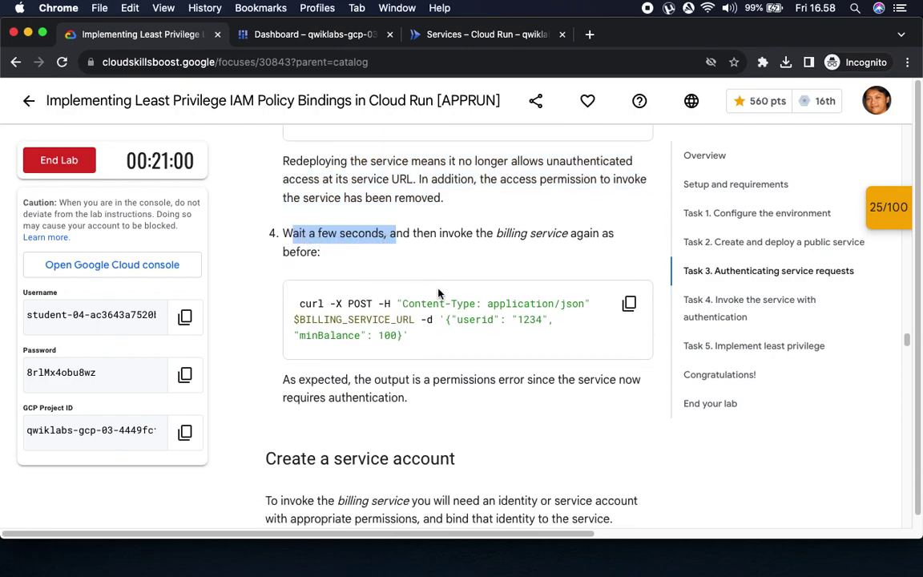
scroll(435, 287, down, 2)
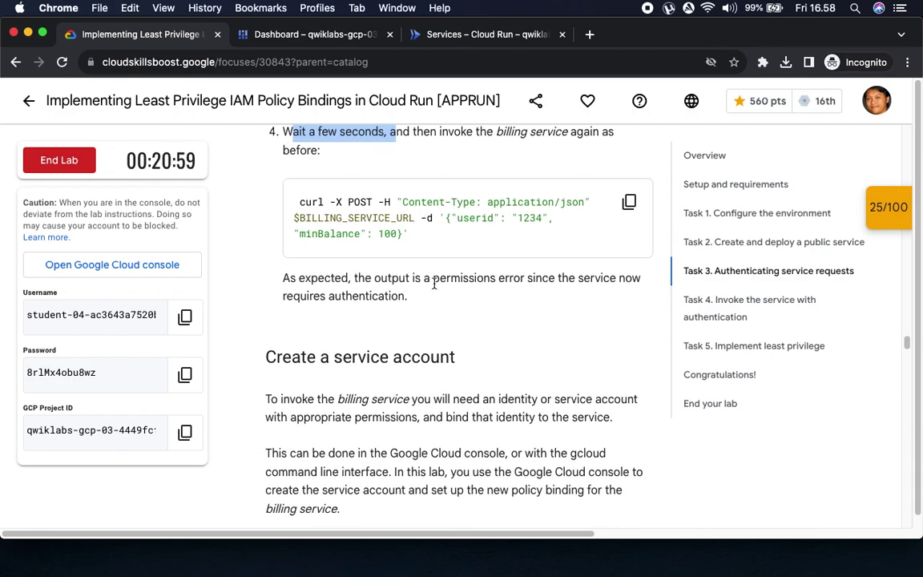
Rerun the previous curl POST request against the billing service once more in Cloud Shell
click(300, 36)
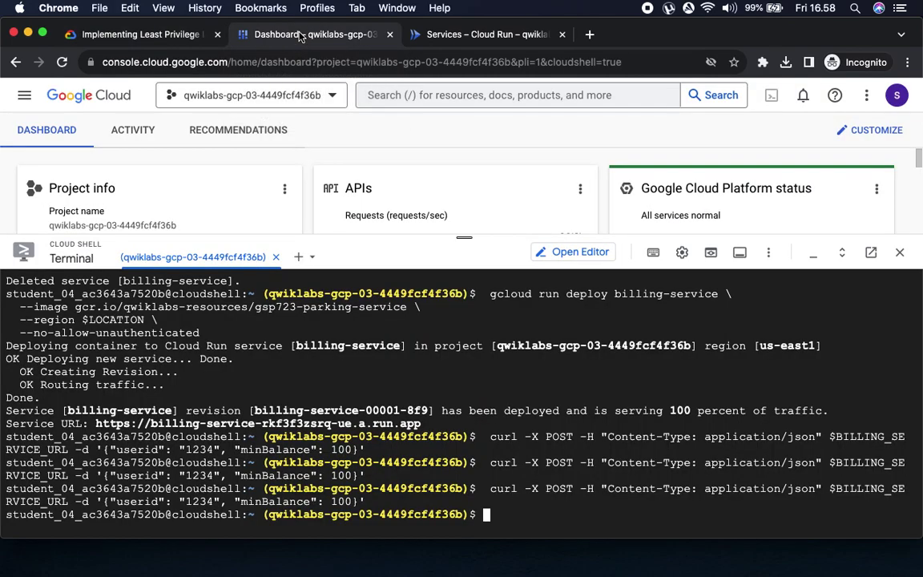
key(Up)
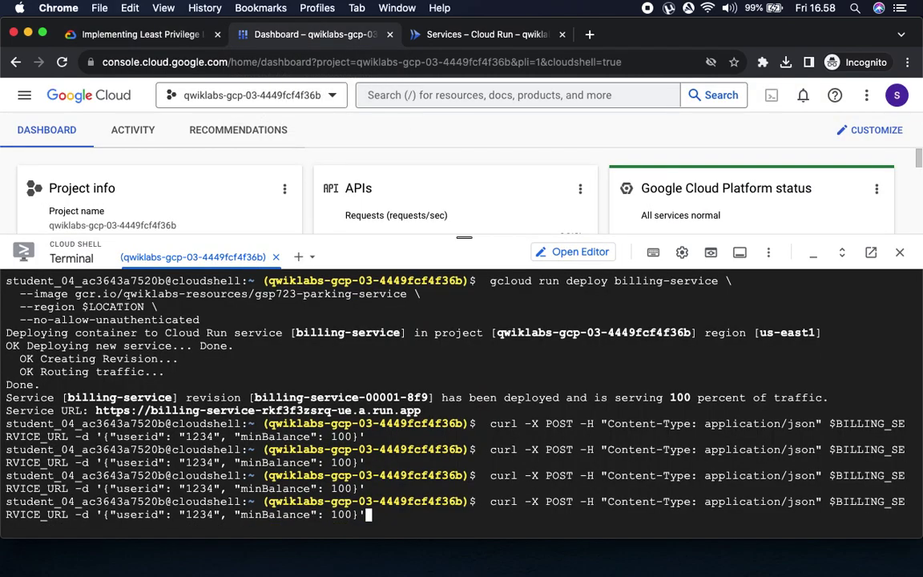
key(Return)
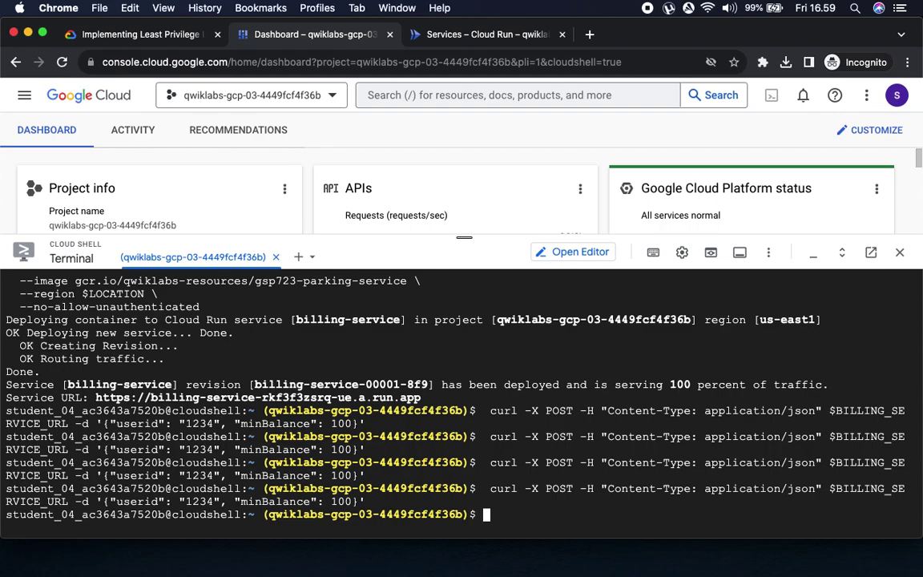
key(super+shift+5)
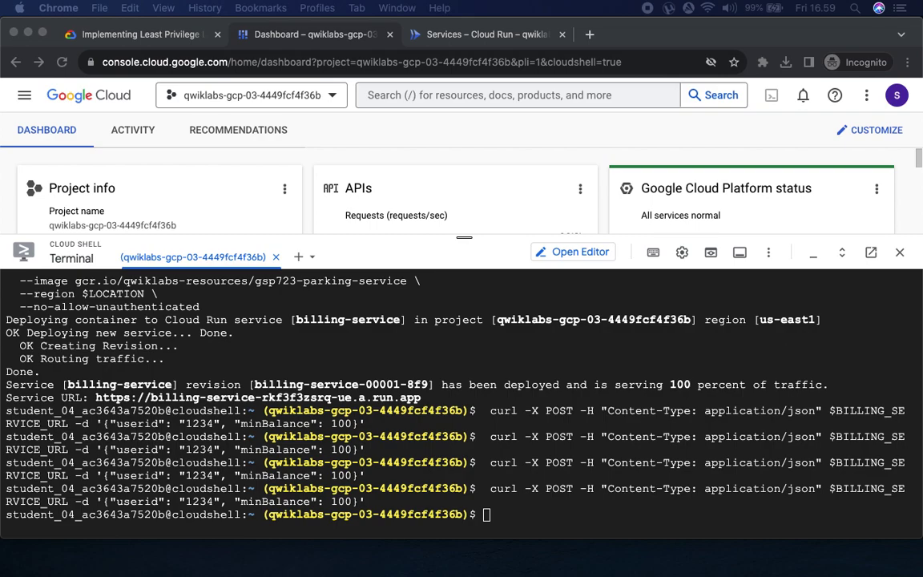
click(529, 358)
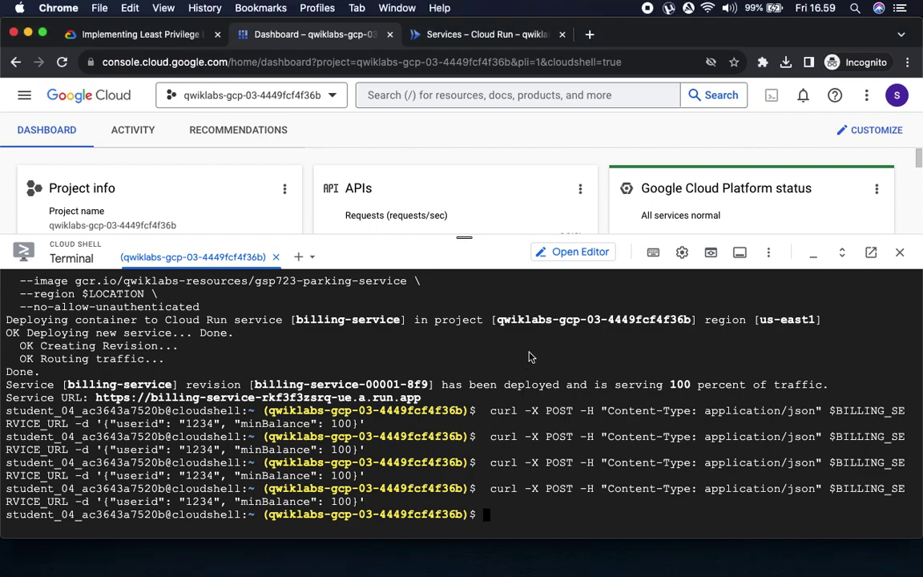
Send the curl POST request to $BILLING_SERVICE_URL again from Cloud Shell and check the response it returns
key(Up)
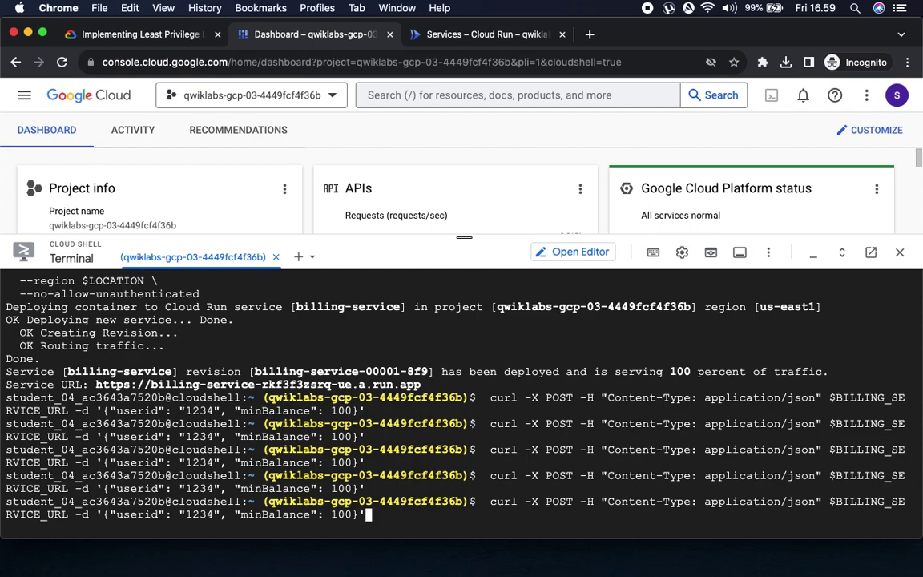
key(Return)
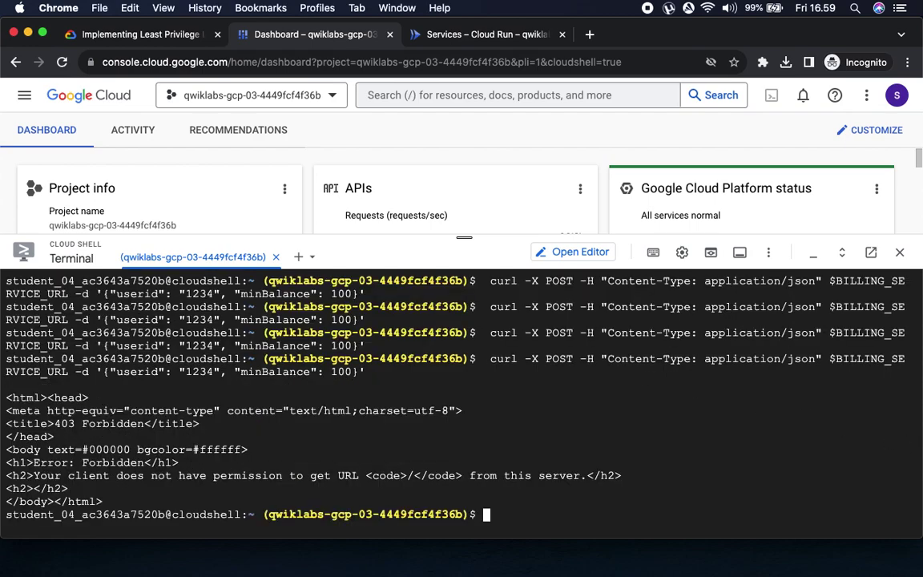
drag(29, 462, 156, 462)
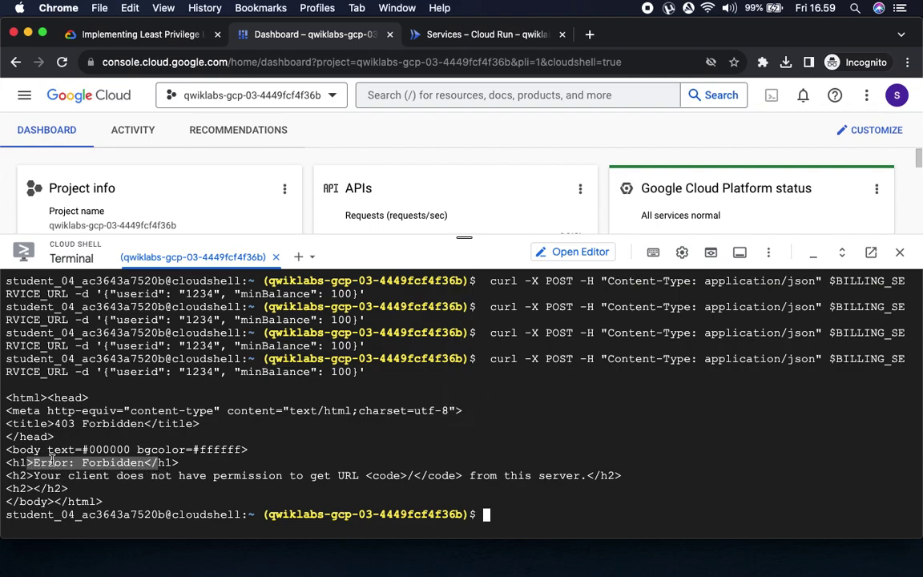
Read the lab's service account instructions and open the IAM & Admin Service Accounts page in a new tab, closing its tutorial
click(140, 34)
drag(300, 278, 580, 313)
scroll(580, 313, down, 5)
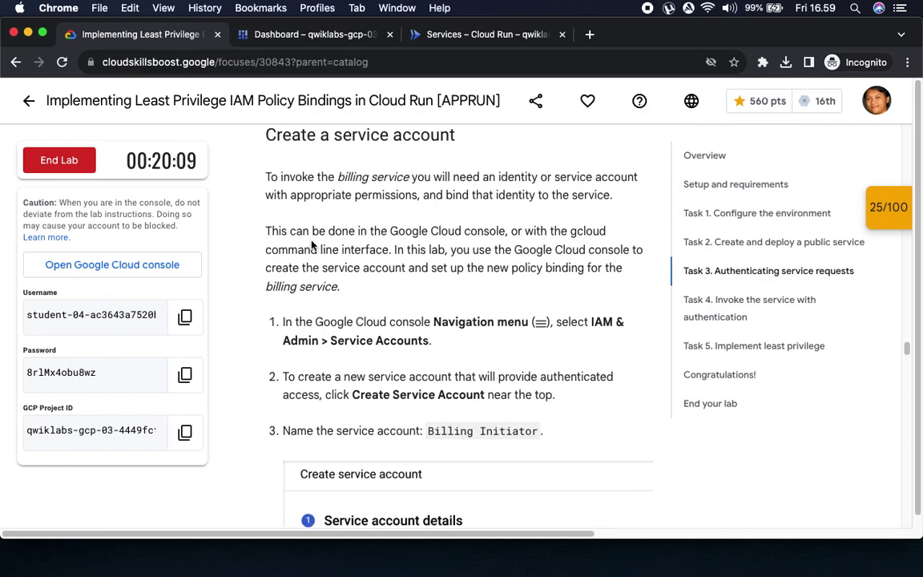
scroll(391, 319, down, 4)
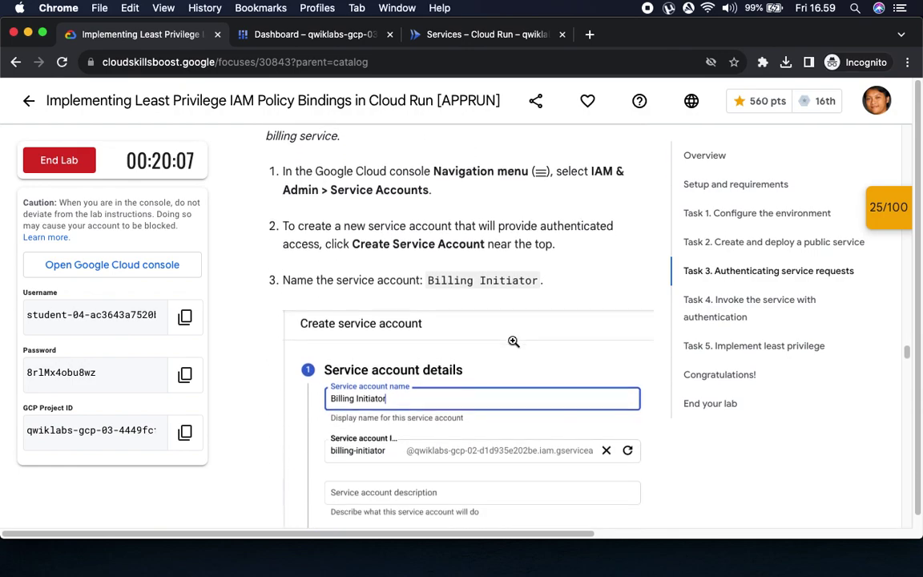
drag(496, 153, 551, 178)
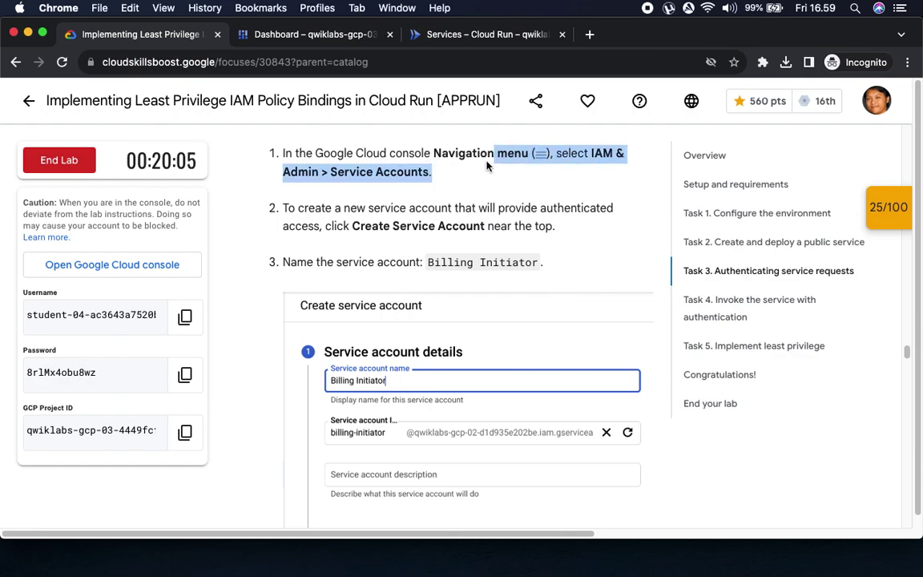
click(309, 32)
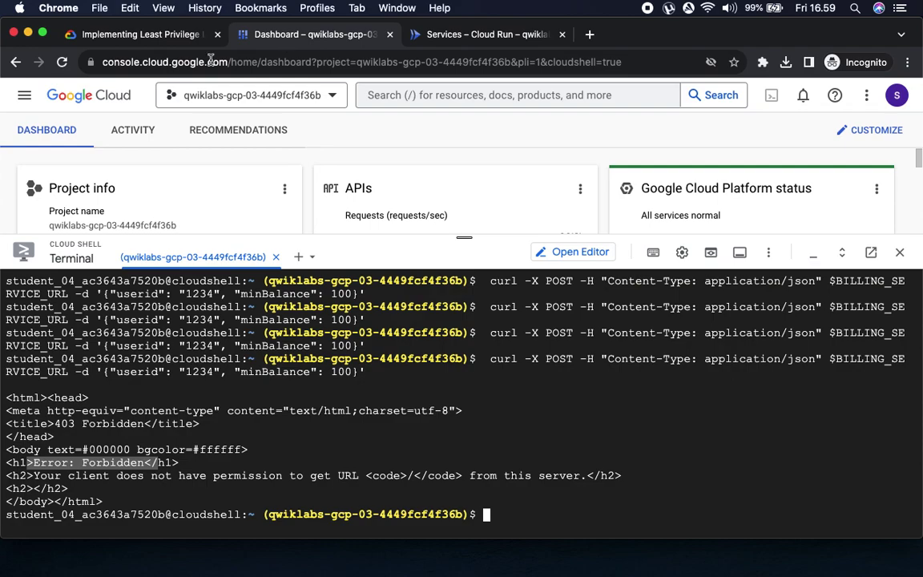
click(17, 95)
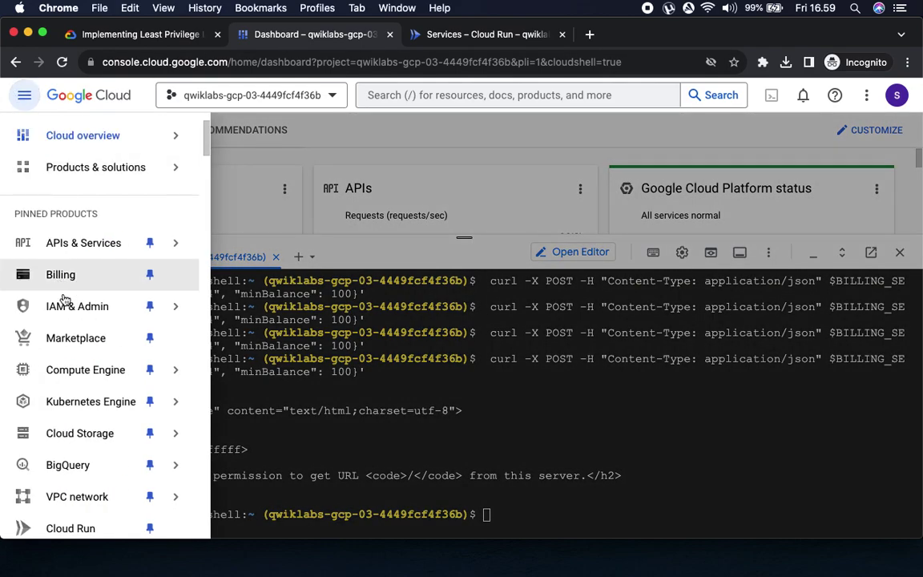
mouse_move(66, 304)
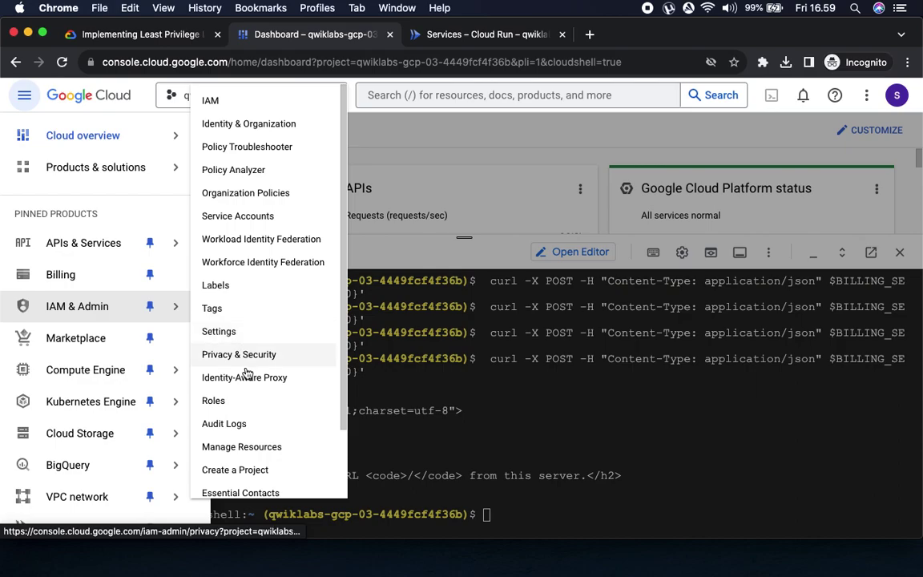
right_click(249, 216)
click(318, 224)
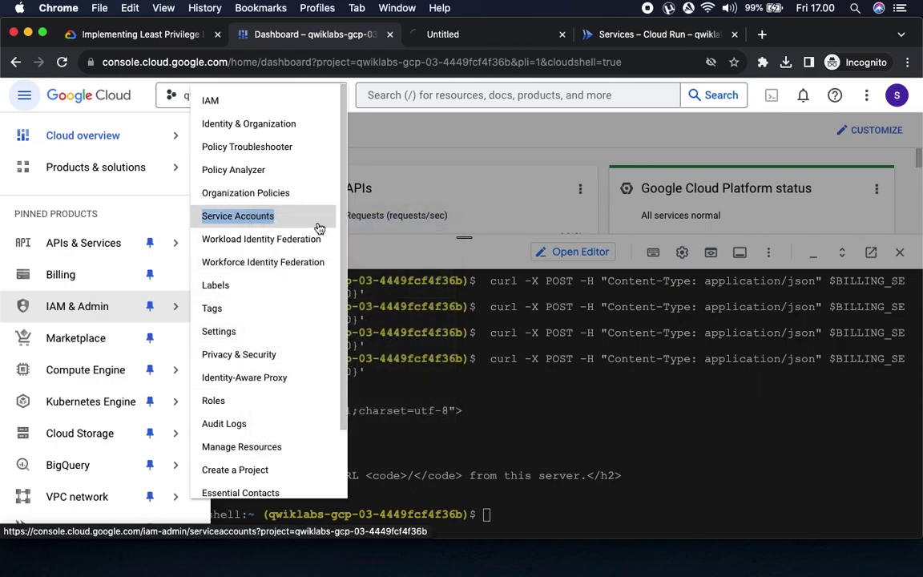
click(490, 34)
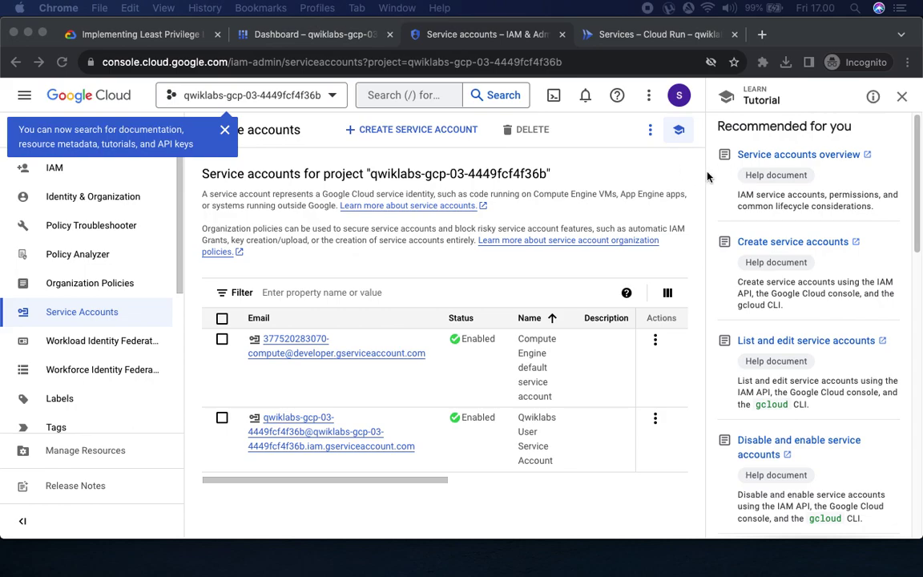
click(901, 96)
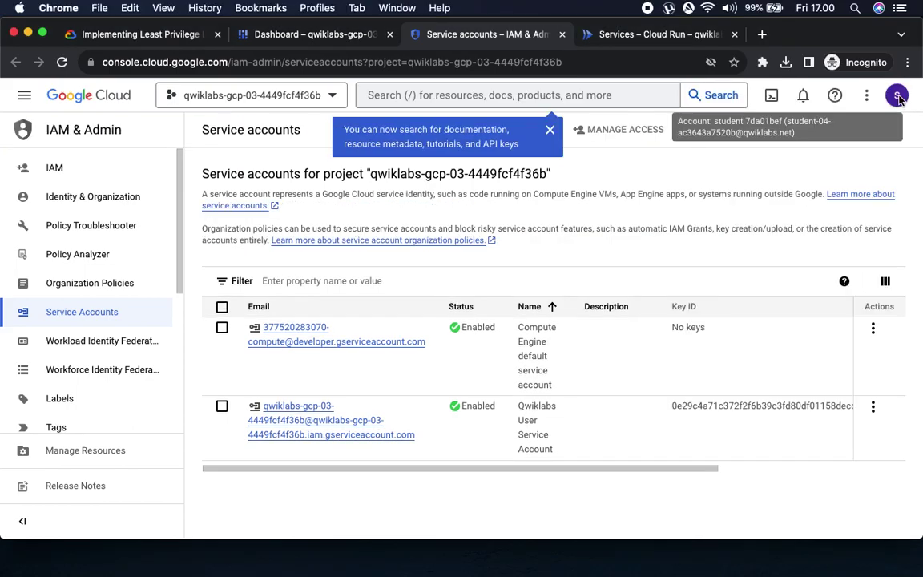
Check instruction 2 in the lab, dismiss the search tip on the Service accounts page, and start creating a new service account
click(134, 33)
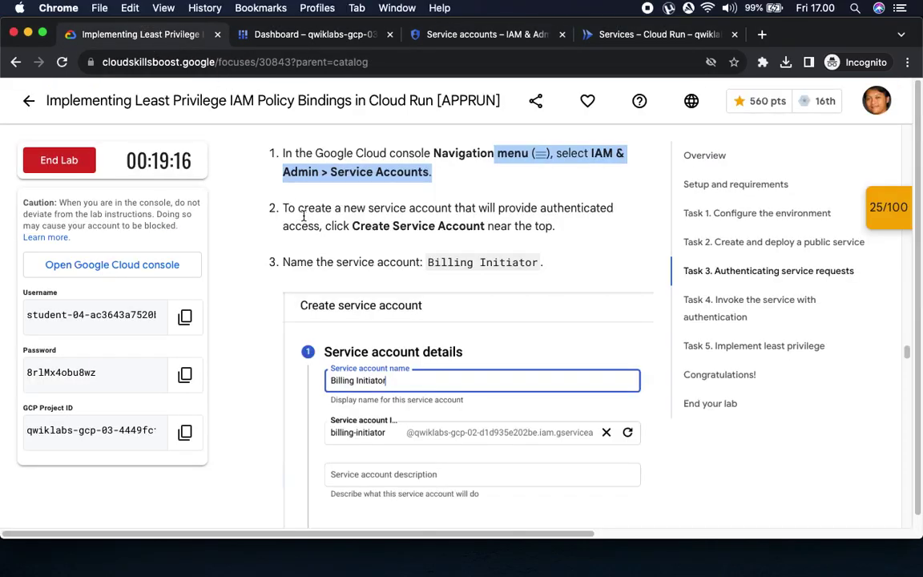
drag(326, 226, 511, 226)
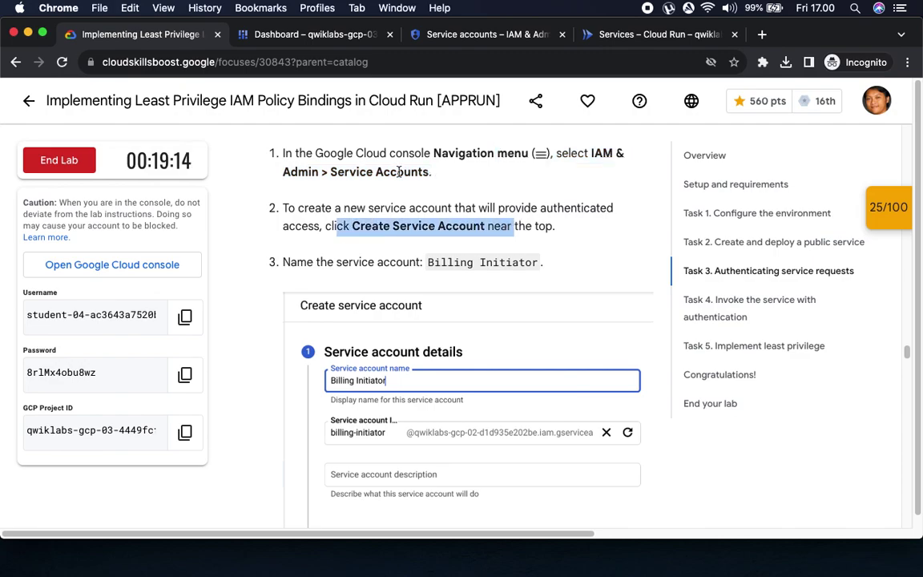
click(647, 40)
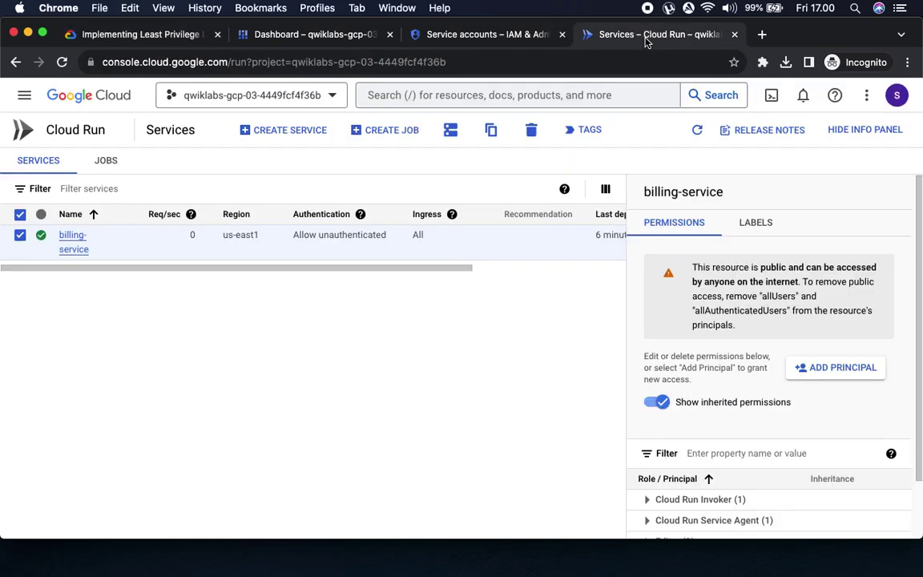
click(474, 35)
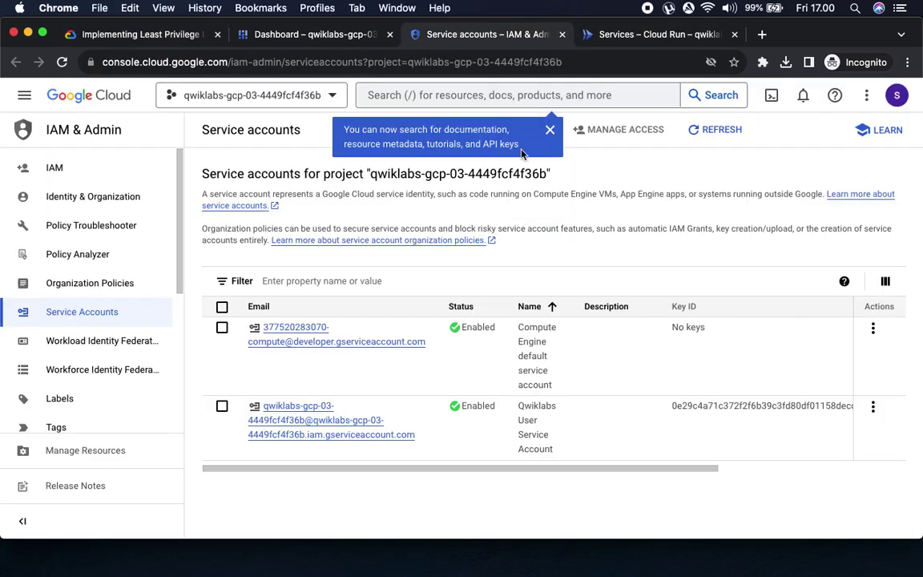
click(550, 129)
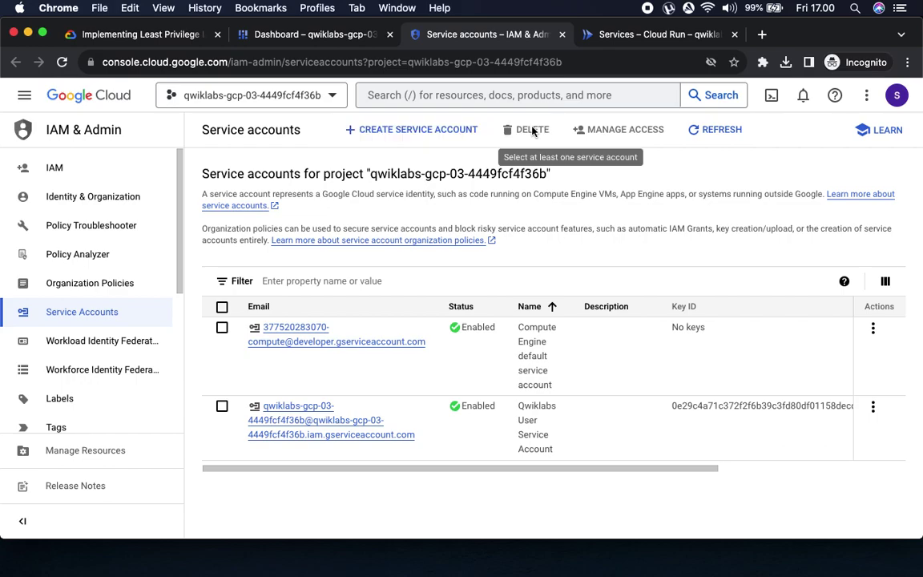
click(411, 131)
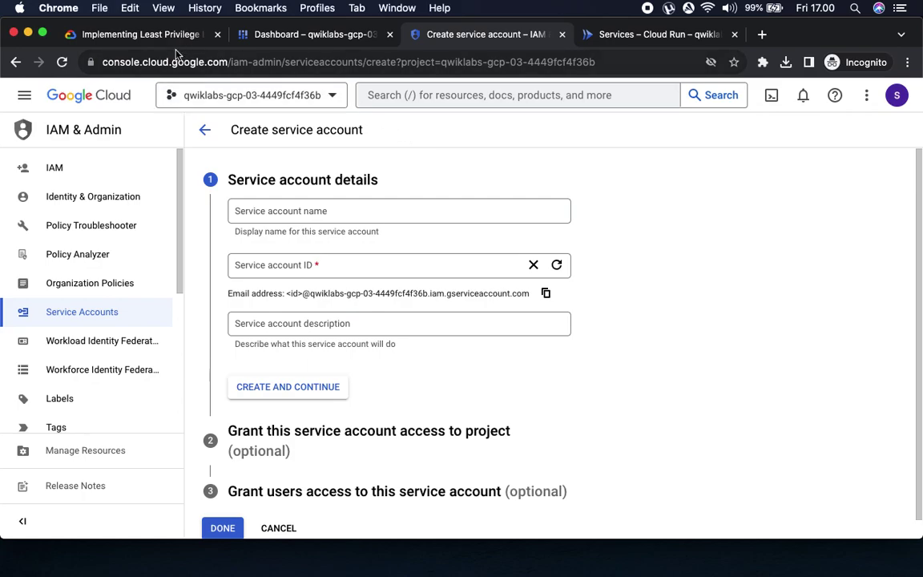
Name the new service account "Billing Initiator" as given in the lab's instruction 3
click(131, 34)
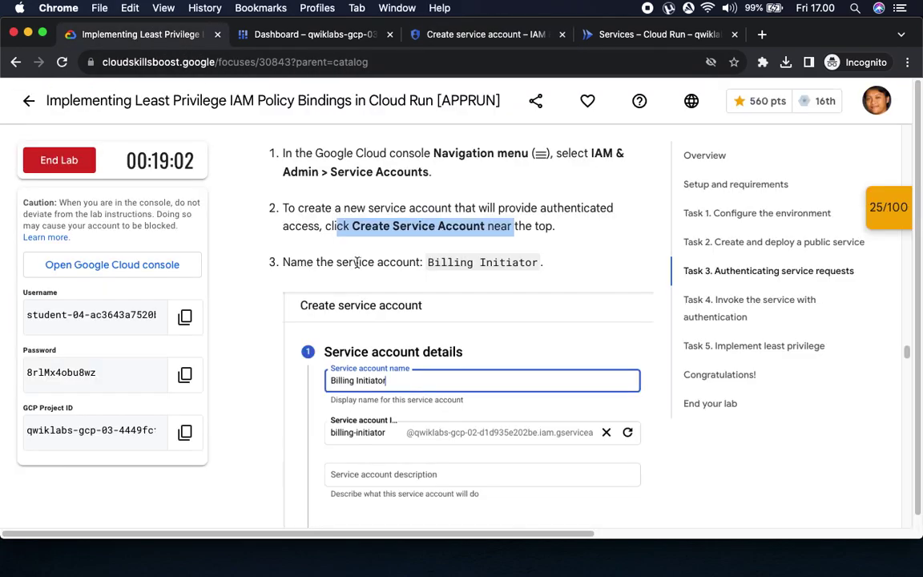
drag(424, 262, 537, 262)
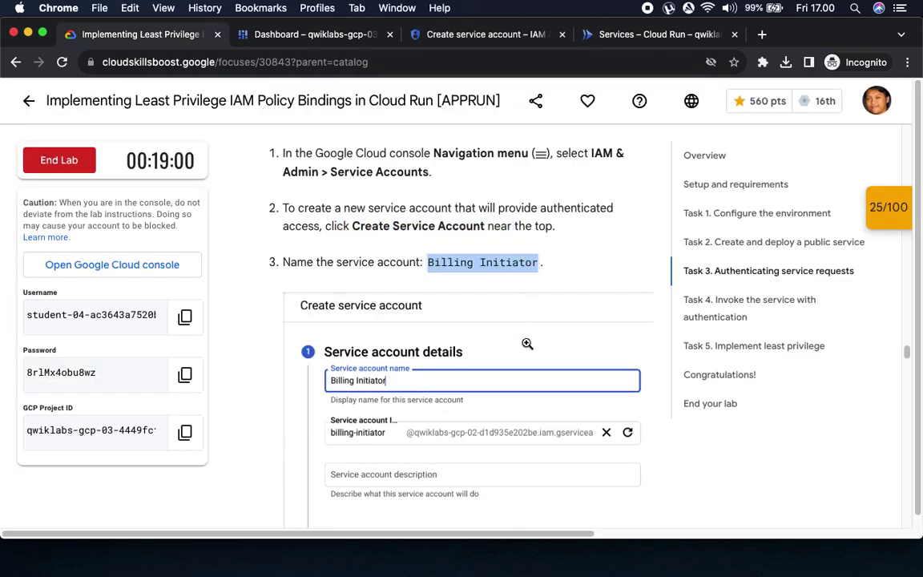
click(495, 37)
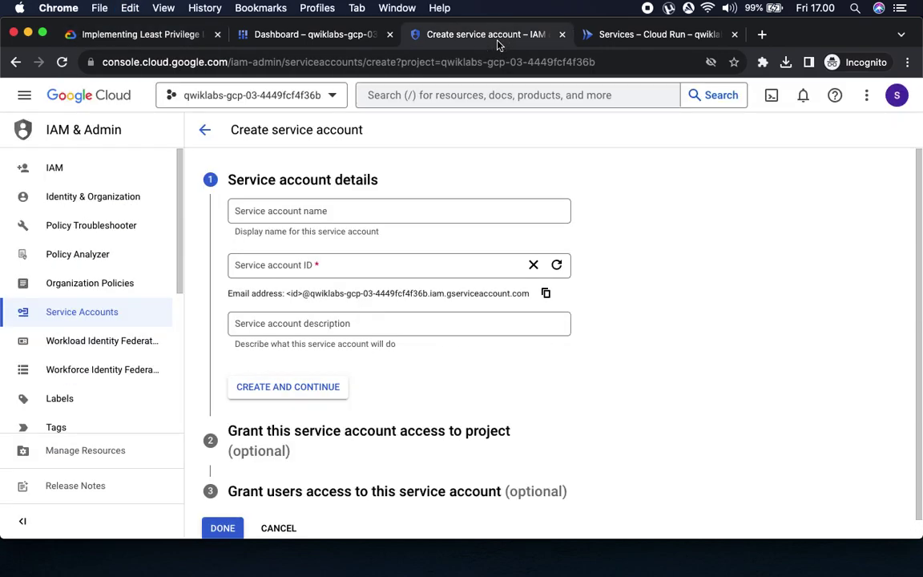
click(392, 210)
text(Billing Initiator)
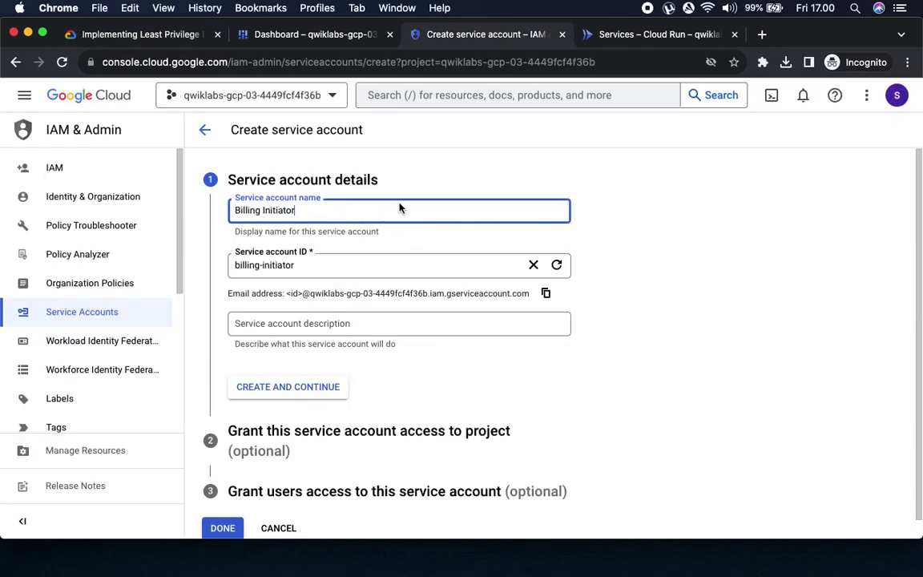
Check instruction 4 in the lab, then create the Billing Initiator service account and continue to granting it project access
click(122, 32)
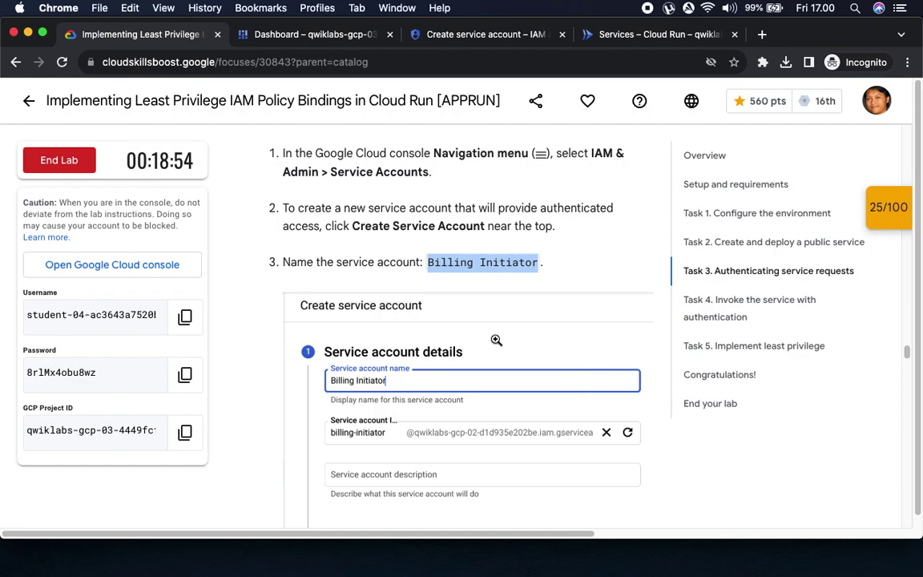
scroll(496, 341, down, 5)
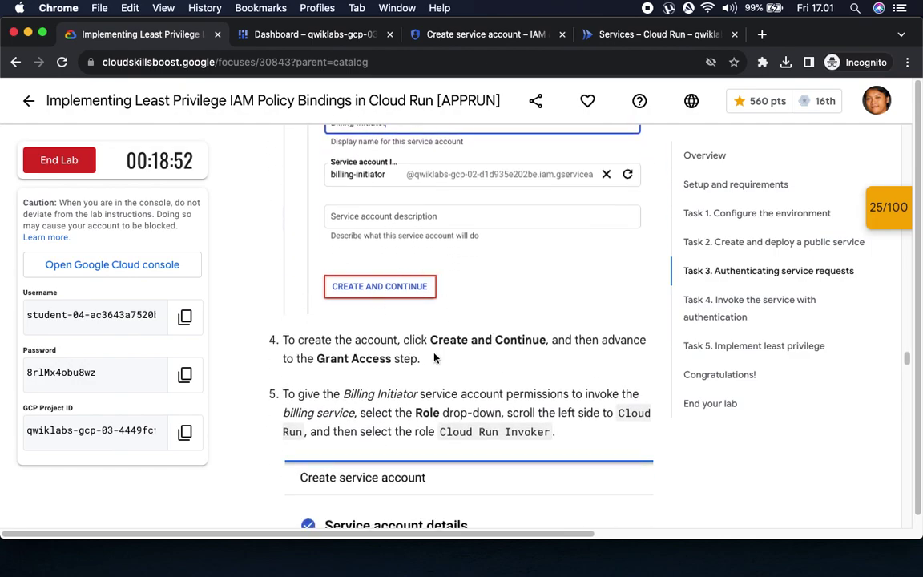
scroll(435, 357, down, 4)
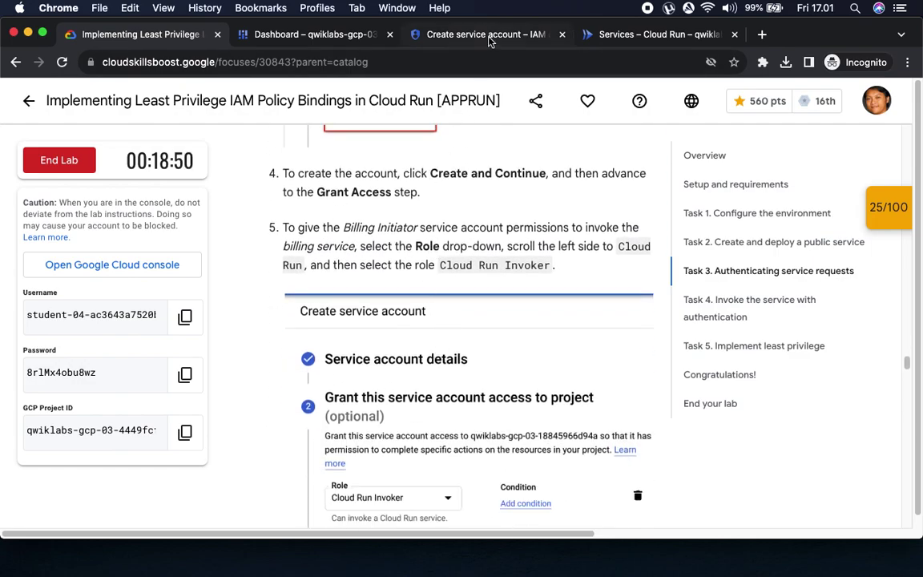
click(437, 34)
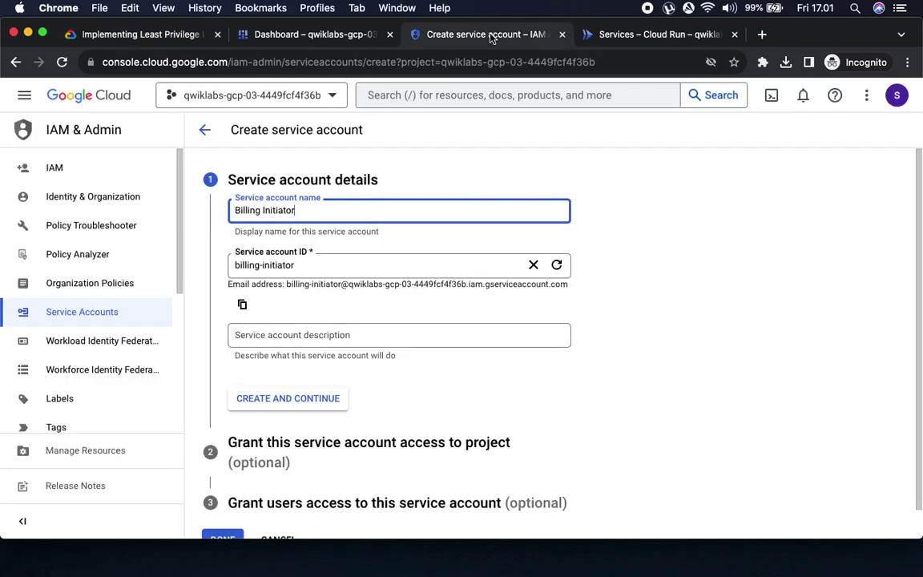
click(641, 34)
click(471, 35)
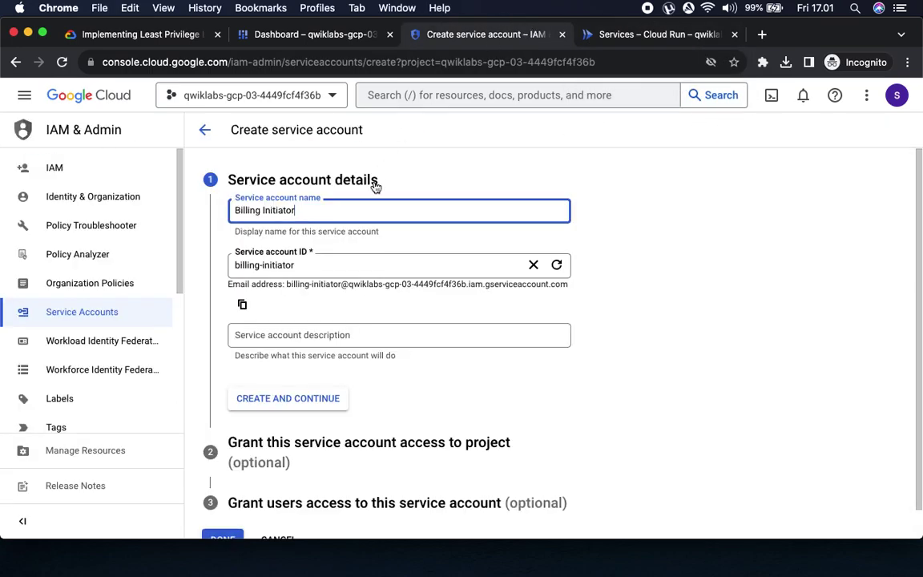
click(299, 402)
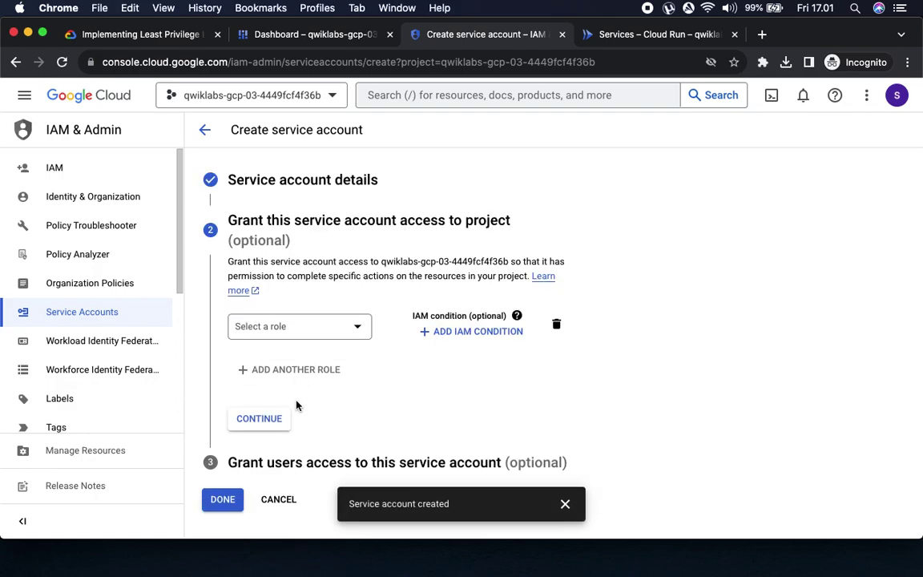
Read the lab's instruction 5 on giving the Billing Initiator service account the Cloud Run Invoker role
click(141, 35)
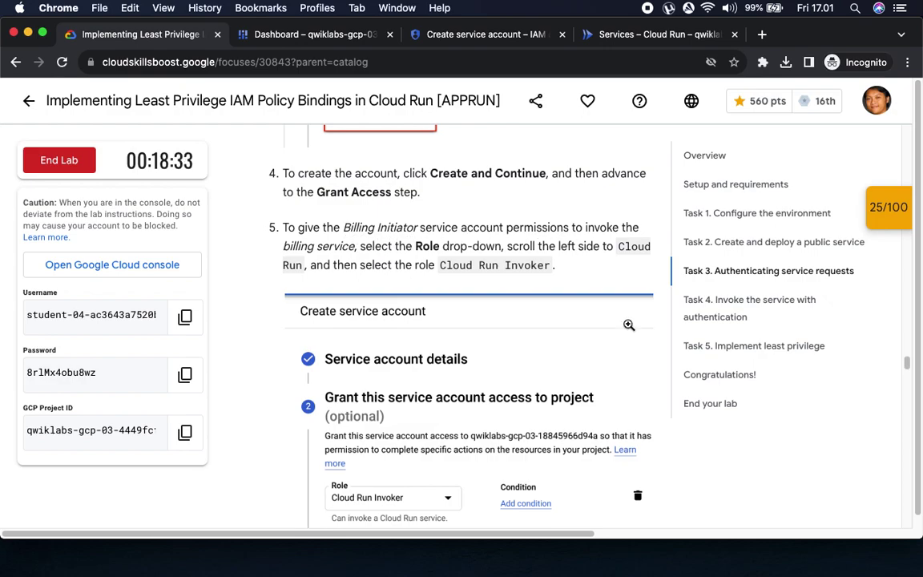
scroll(629, 317, down, 2)
scroll(628, 328, up, 2)
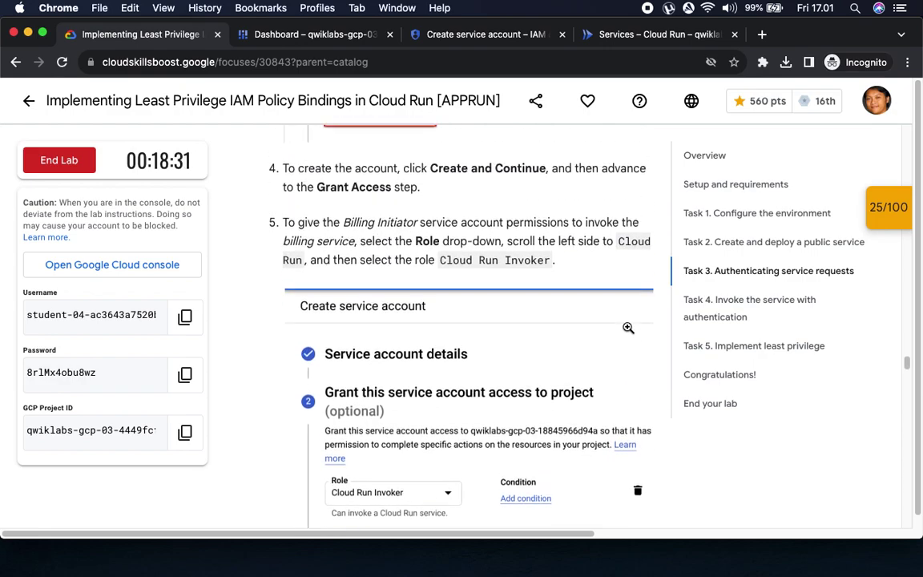
scroll(628, 328, down, 1)
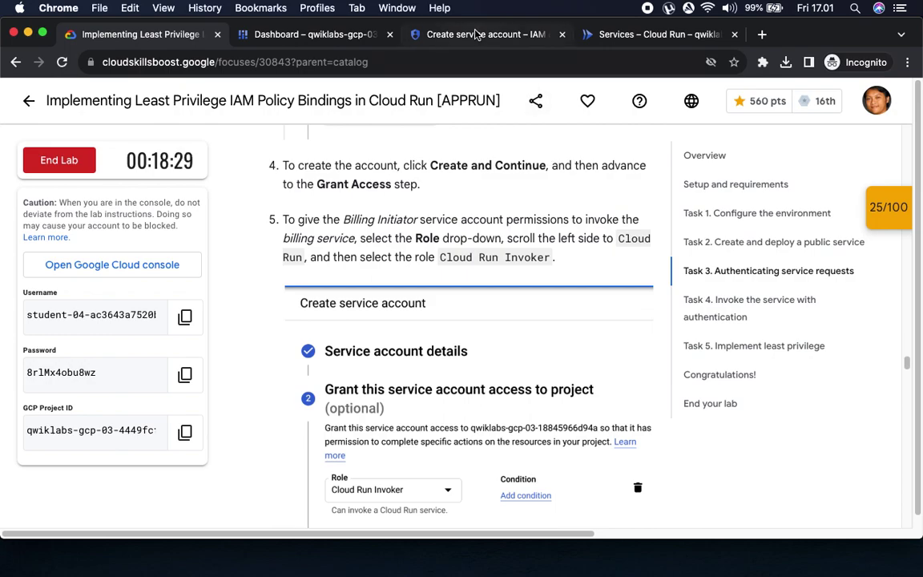
click(439, 34)
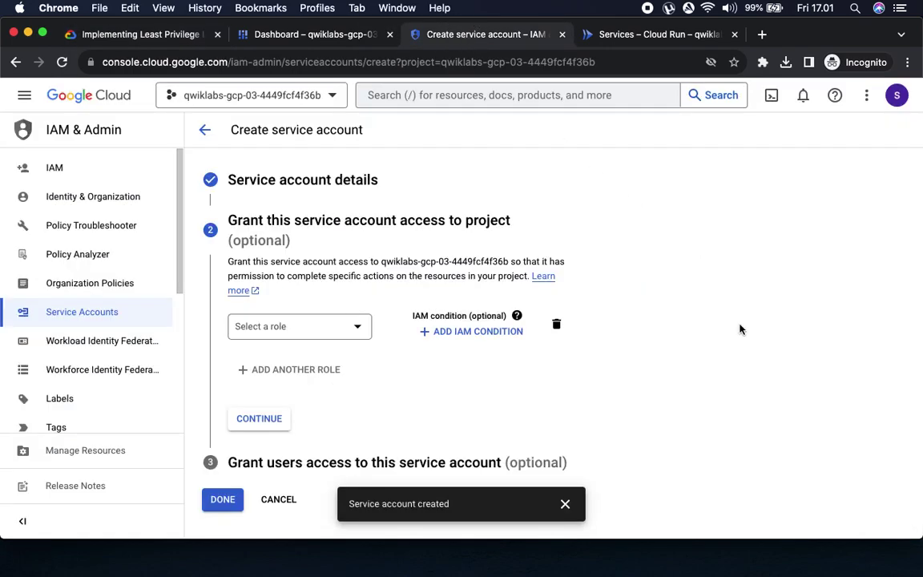
click(128, 34)
scroll(587, 368, down, 3)
scroll(588, 369, up, 1)
scroll(561, 365, up, 1)
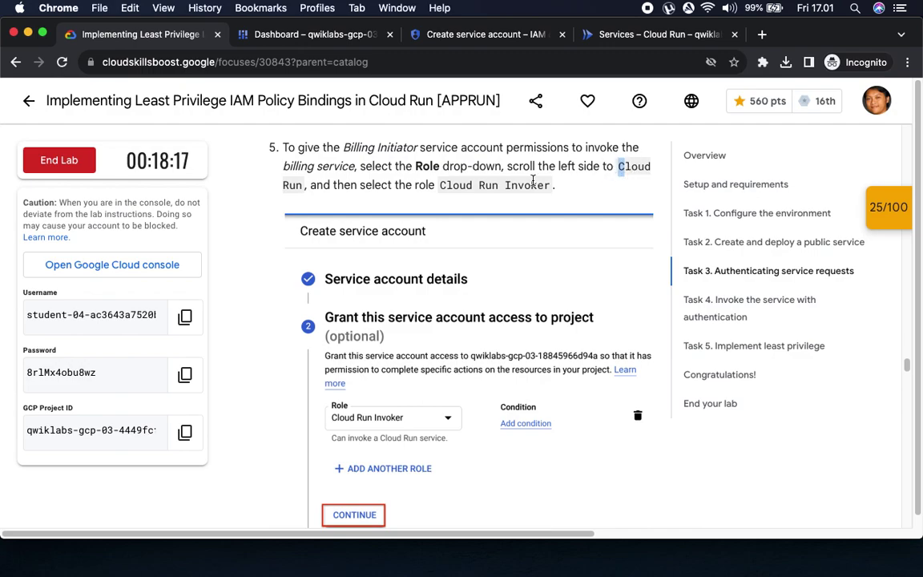
drag(440, 185, 556, 185)
Give the new Billing Initiator service account the Cloud Run Invoker role in the Create service account form
click(437, 34)
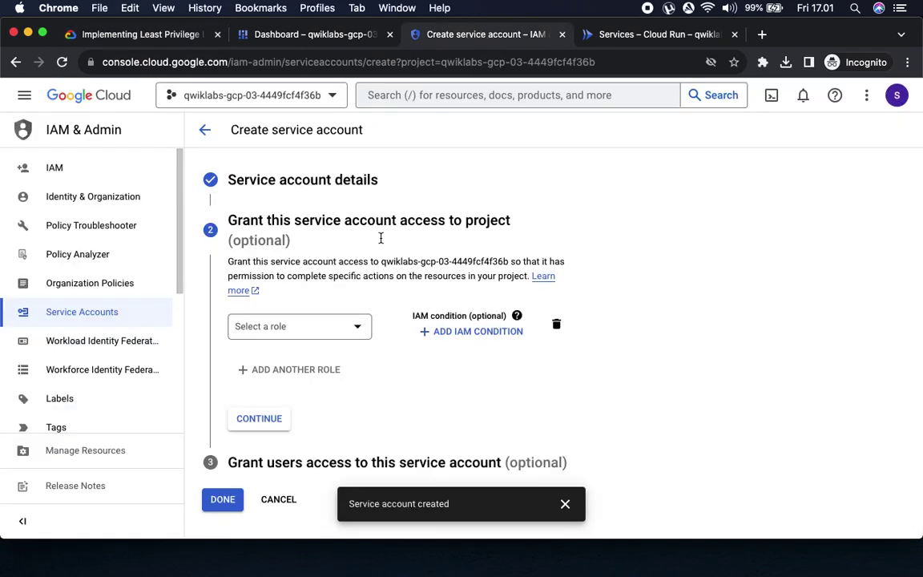
click(351, 324)
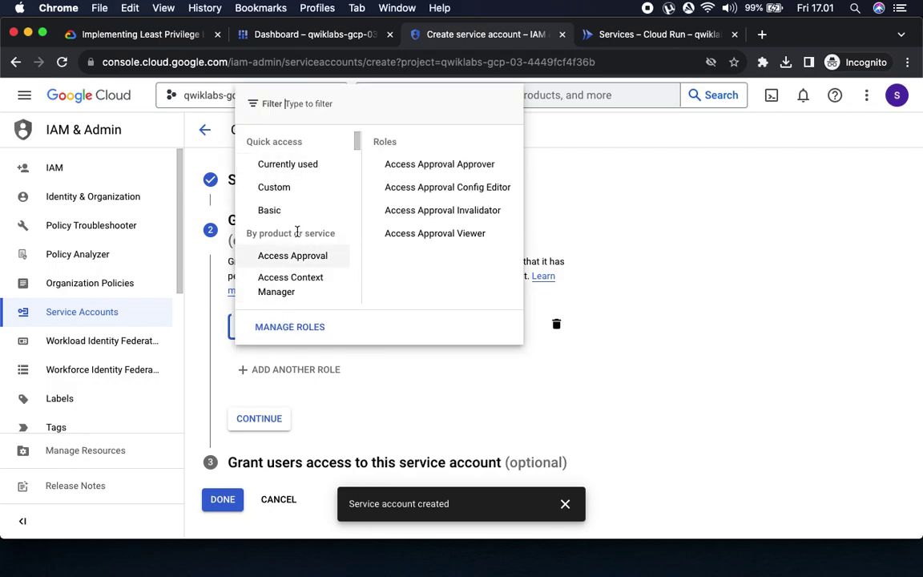
scroll(303, 241, down, 5)
scroll(303, 253, down, 10)
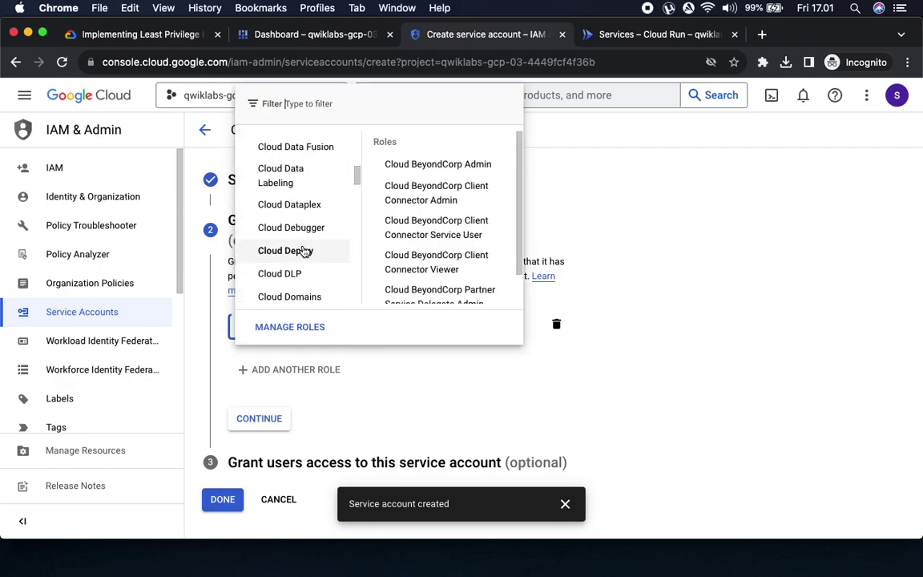
scroll(304, 254, down, 10)
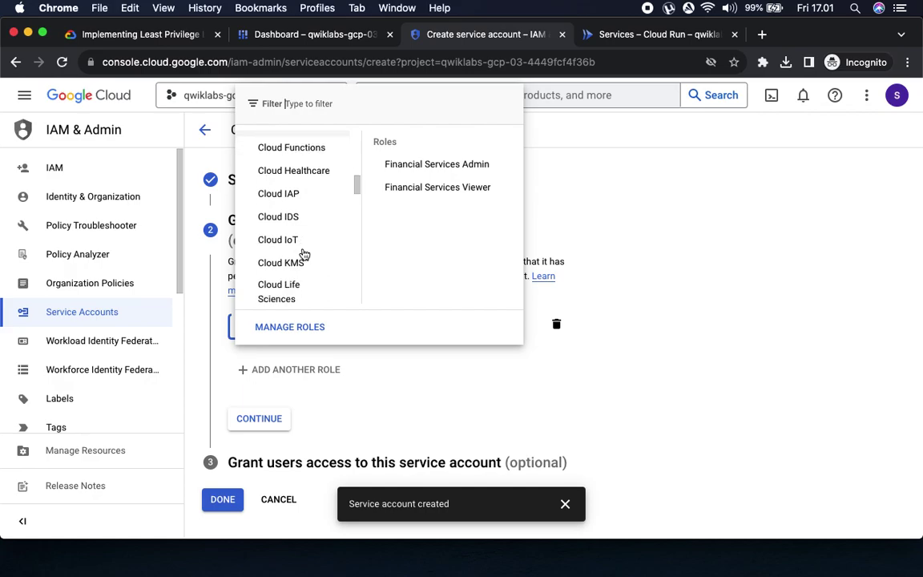
mouse_move(302, 256)
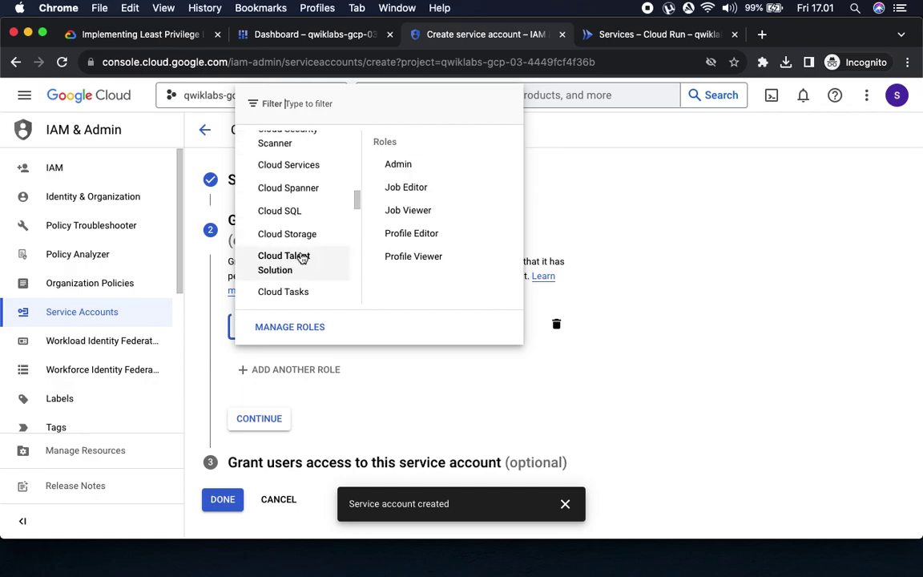
scroll(302, 257, up, 3)
mouse_move(293, 195)
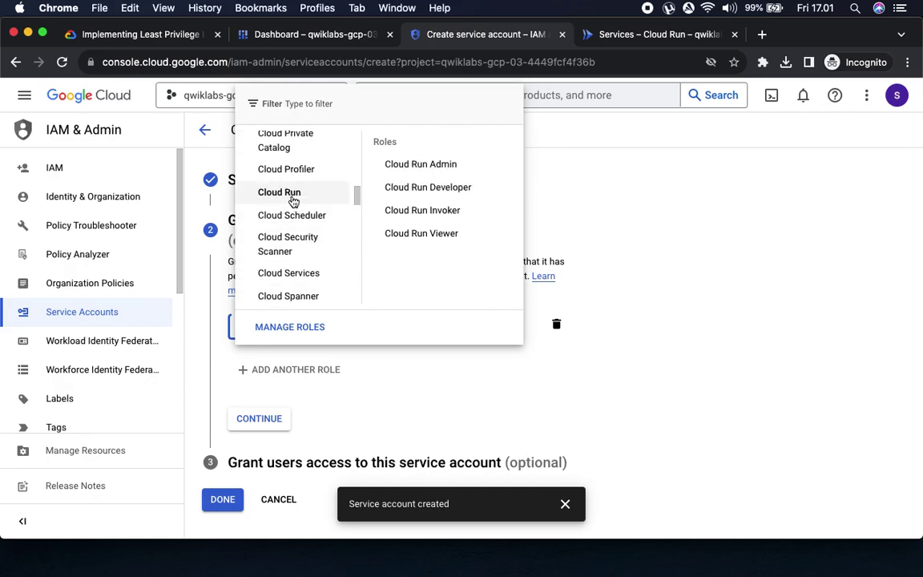
click(443, 213)
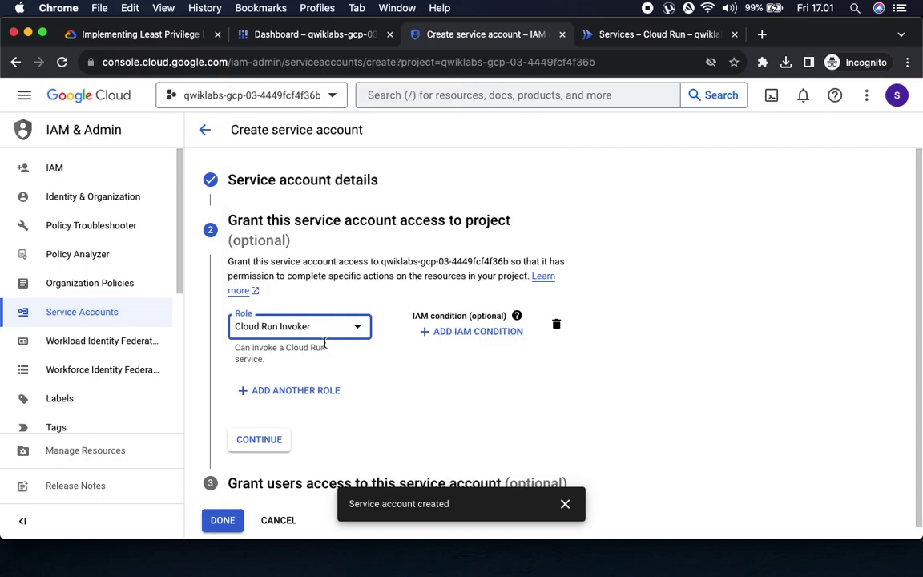
Check the lab's instruction 6, then submit the role grant and finish creating the Billing Initiator service account
click(157, 35)
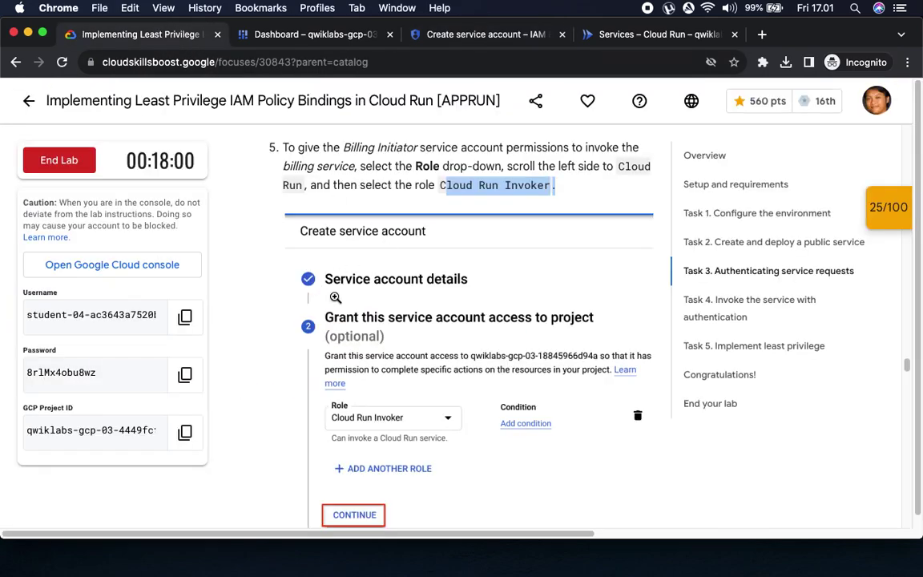
scroll(384, 334, down, 5)
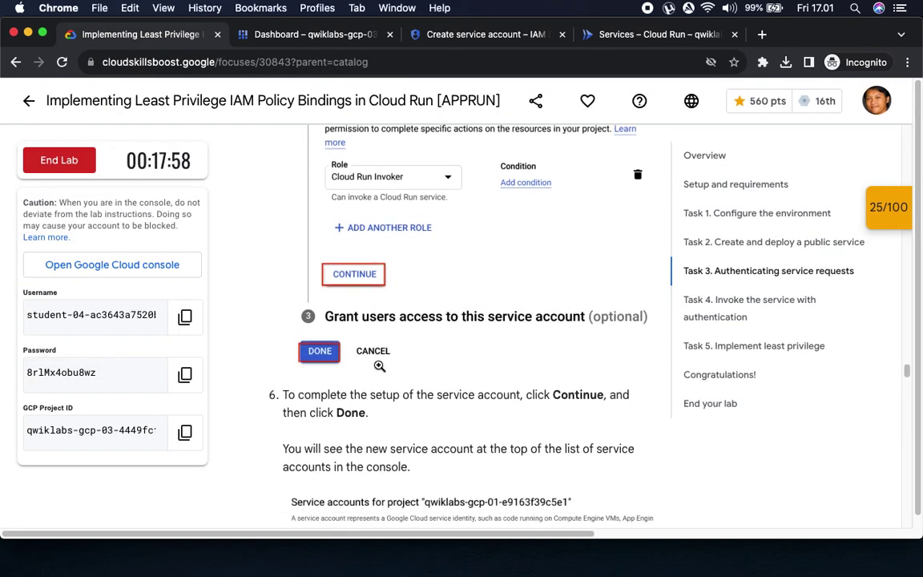
drag(553, 394, 368, 414)
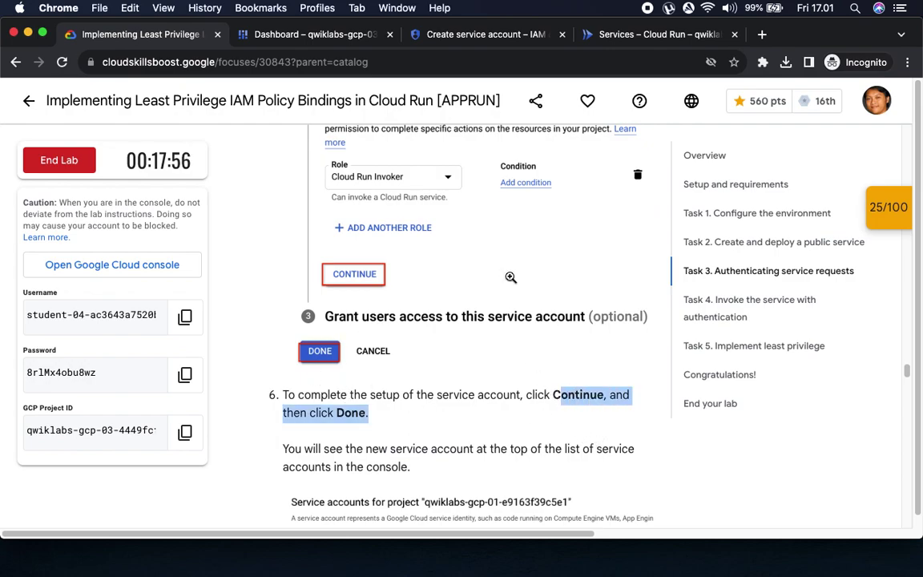
click(470, 35)
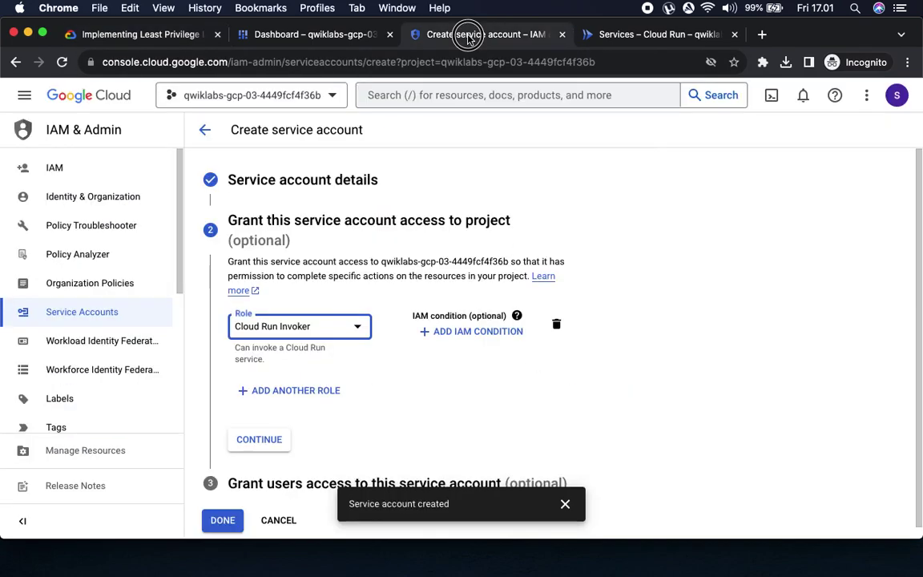
click(263, 441)
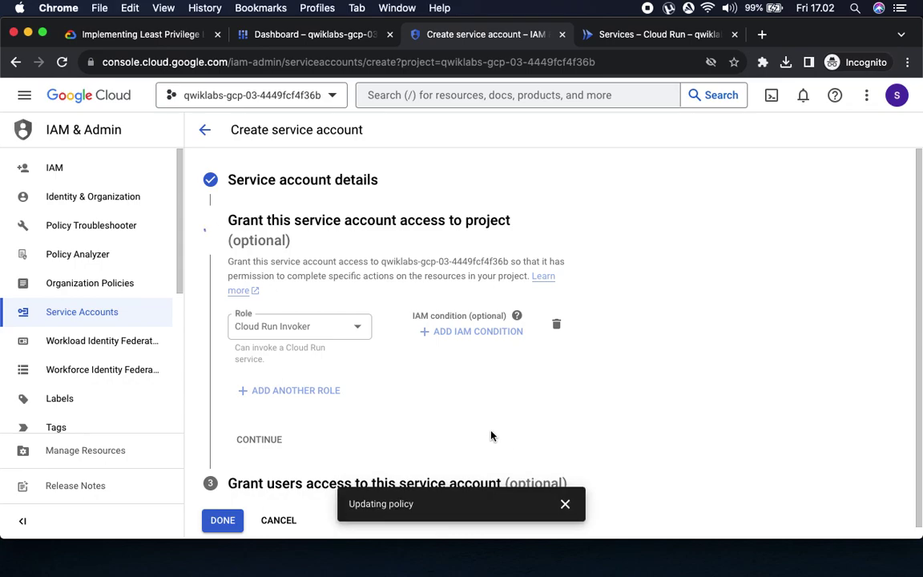
click(225, 476)
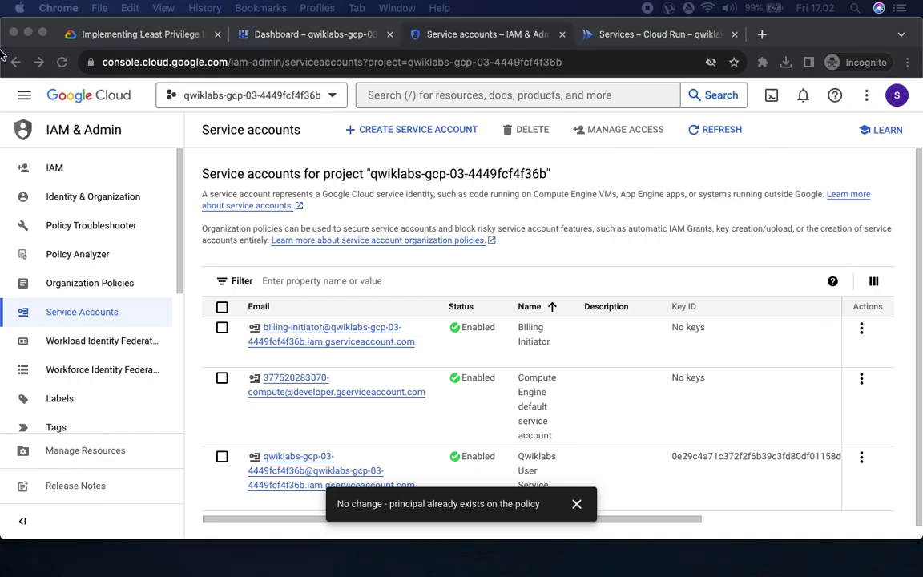
Compare the lab's expected result for the Billing Initiator account with the project's service accounts list
click(107, 40)
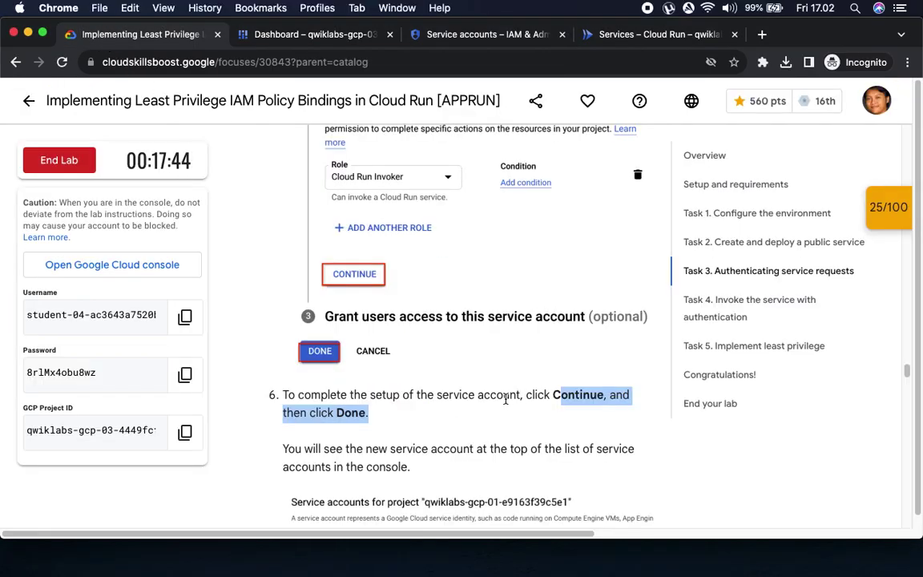
scroll(412, 326, down, 3)
scroll(607, 317, down, 5)
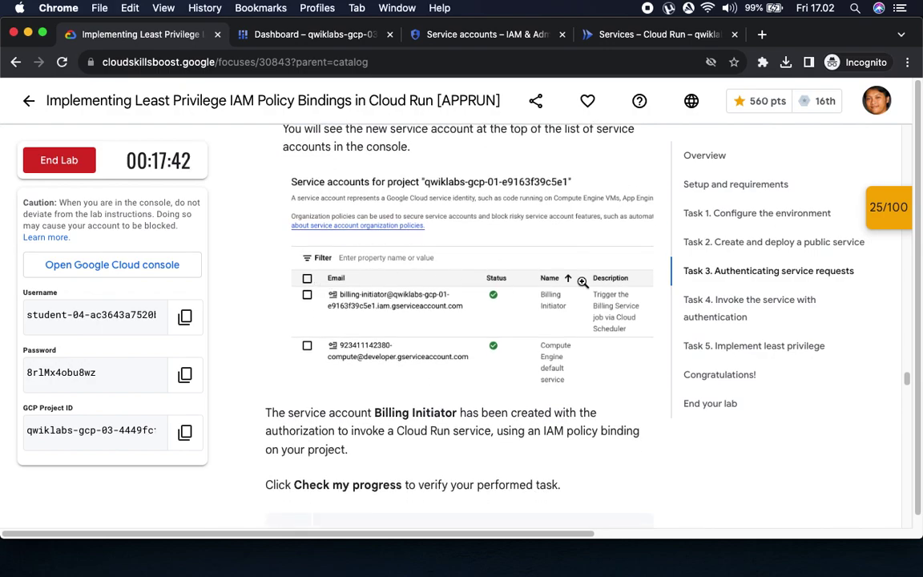
scroll(613, 332, down, 5)
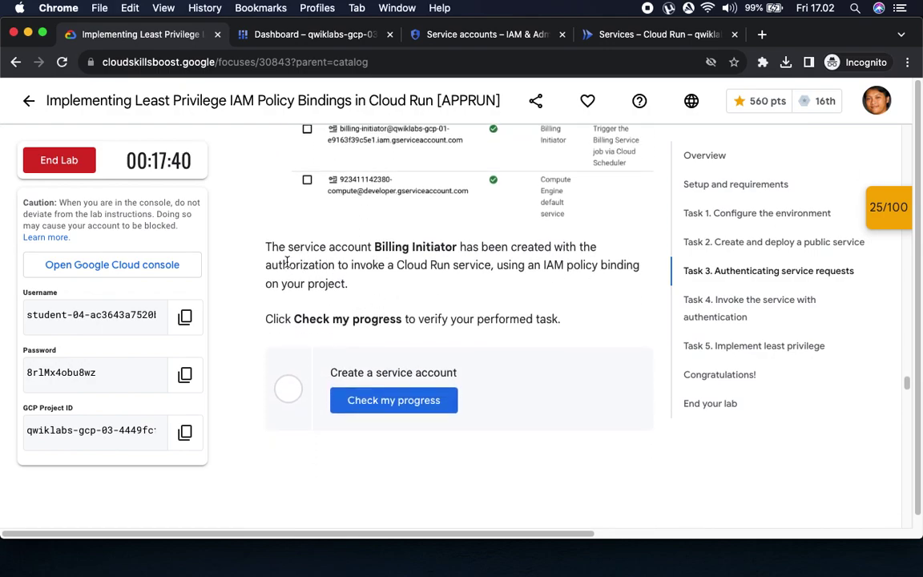
drag(304, 248, 527, 243)
click(371, 262)
click(437, 34)
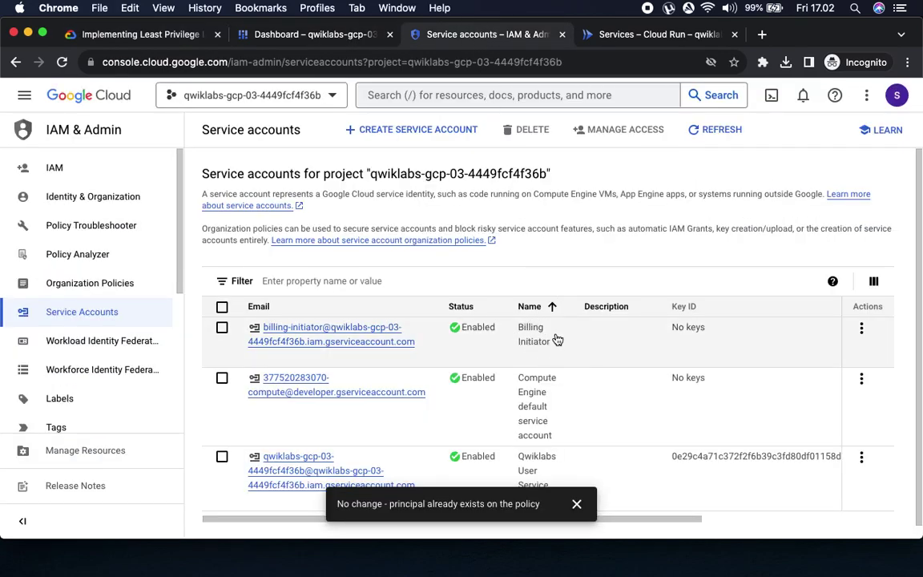
click(109, 35)
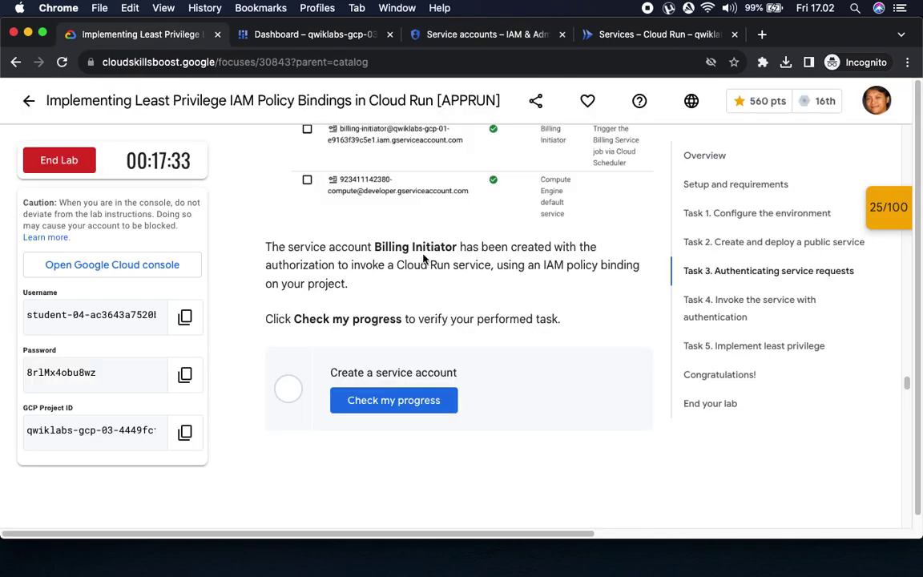
Run the lab's progress check for creating a service account, including from the Checkpoints list, and close that list
click(399, 414)
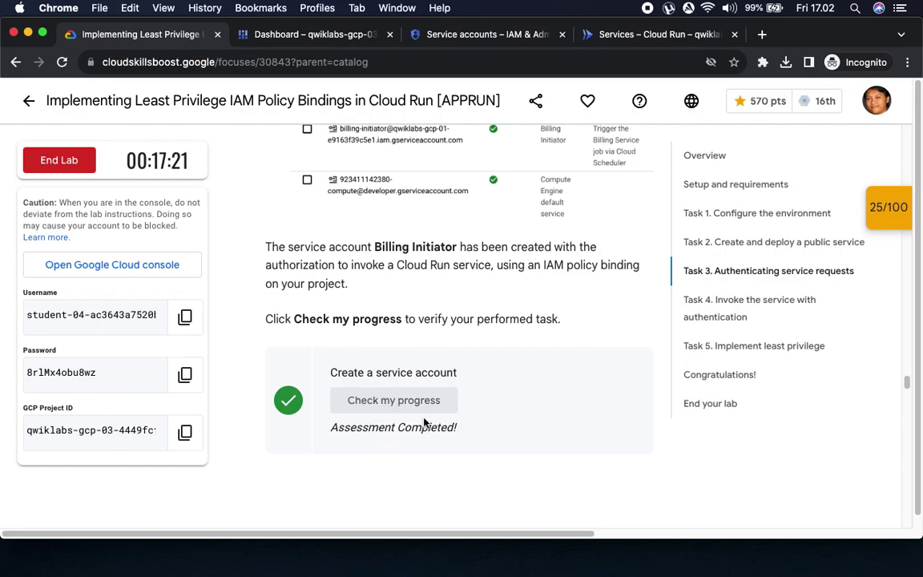
scroll(427, 421, down, 3)
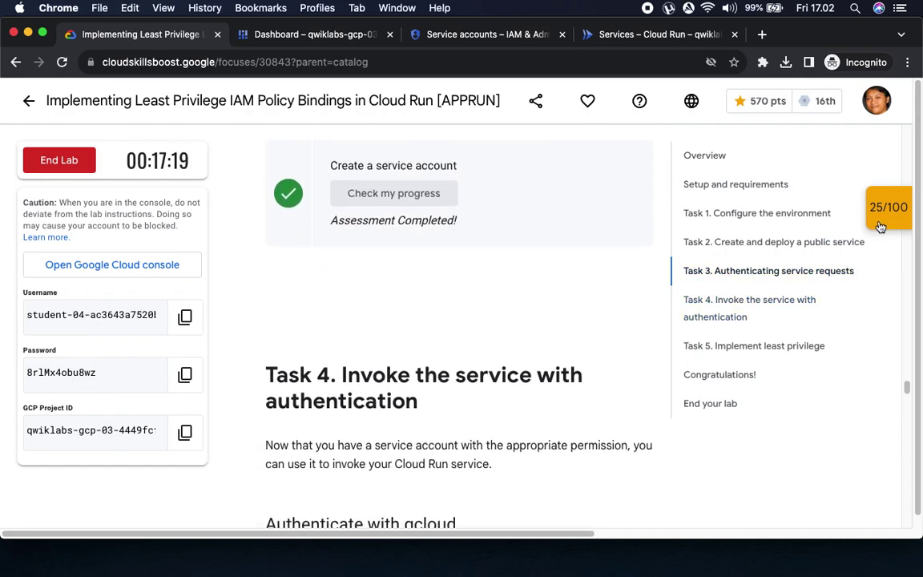
click(880, 229)
click(757, 311)
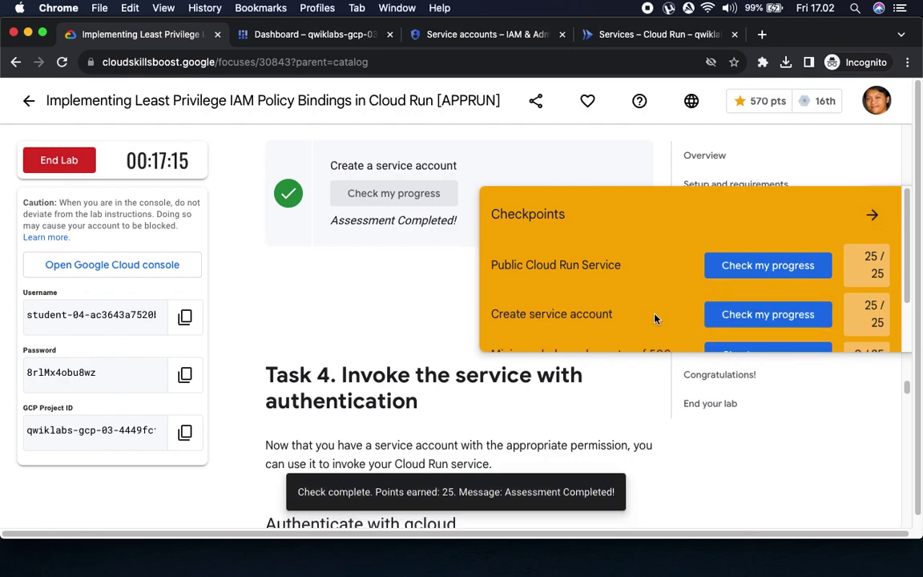
click(872, 214)
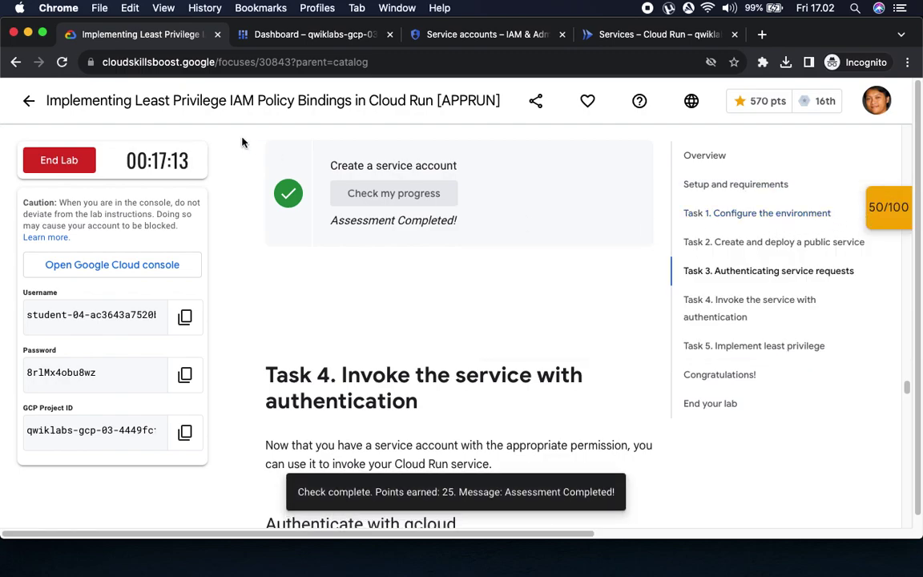
Read Task 4's first gcloud authentication instruction and open a second Cloud Shell terminal session for the project
scroll(439, 302, down, 5)
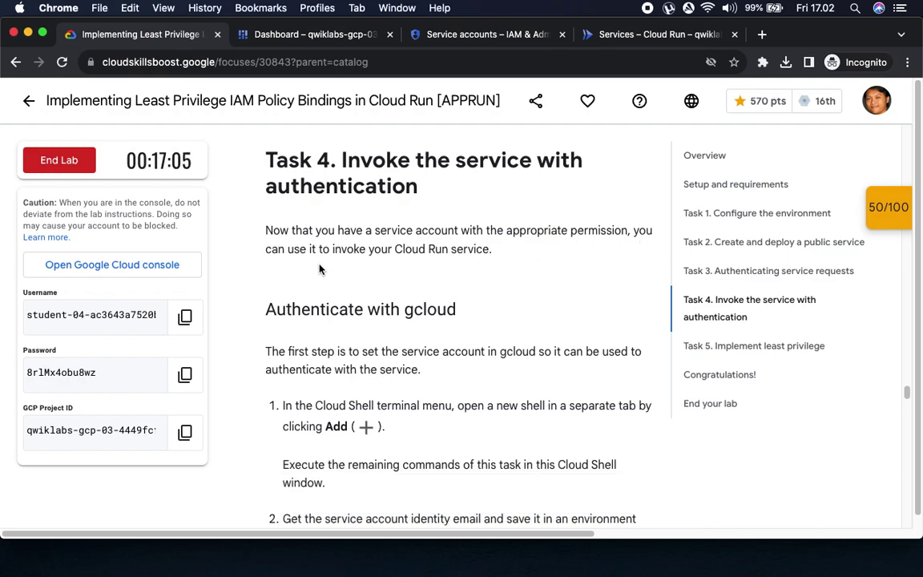
scroll(341, 333, down, 5)
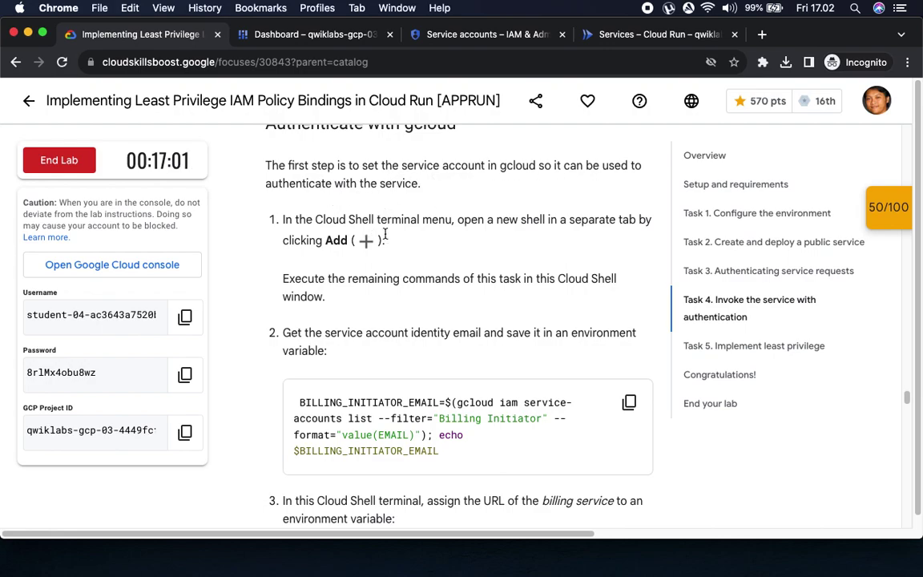
scroll(387, 236, down, 2)
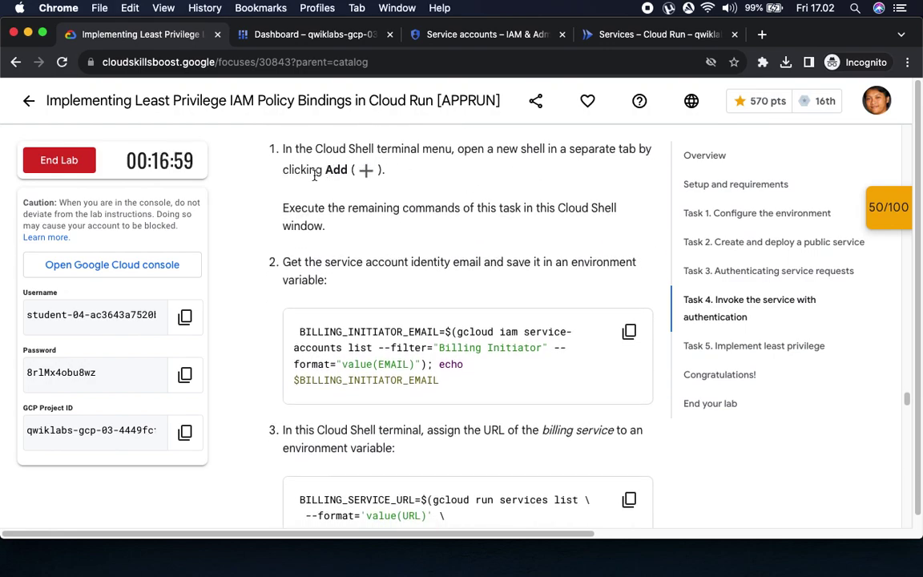
drag(317, 170, 384, 170)
click(503, 33)
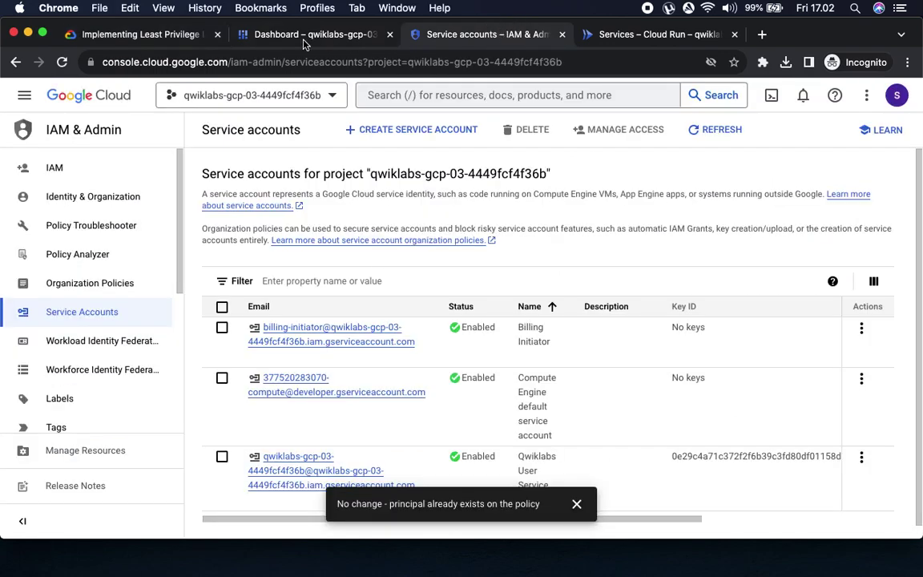
click(272, 34)
click(567, 428)
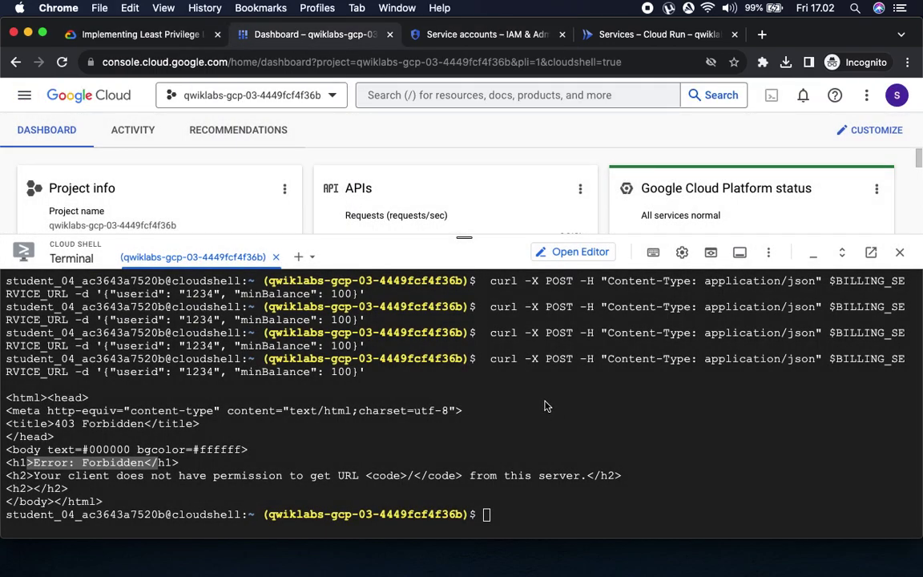
click(301, 257)
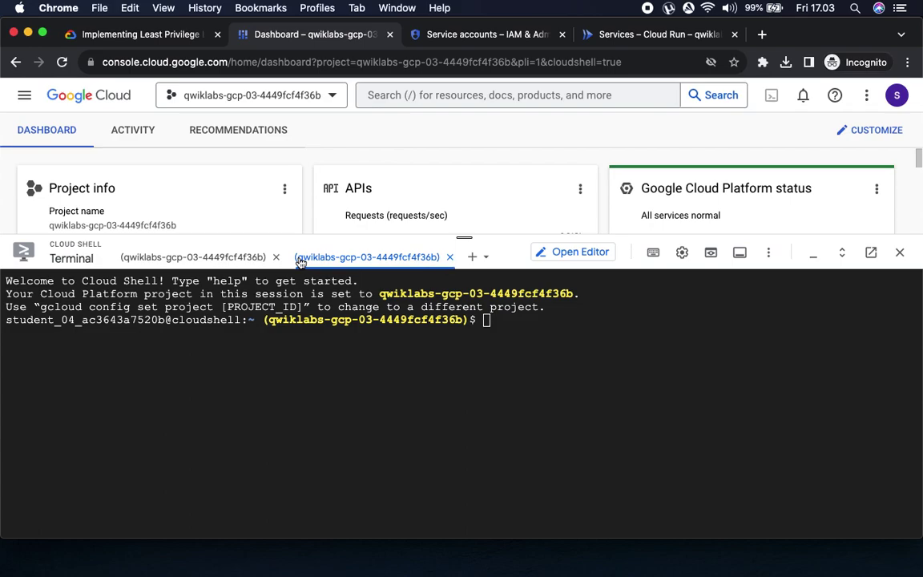
click(545, 383)
Copy the lab's instruction 2 command and run it in the new Cloud Shell session to set and echo BILLING_INITIATOR_EMAIL
click(140, 34)
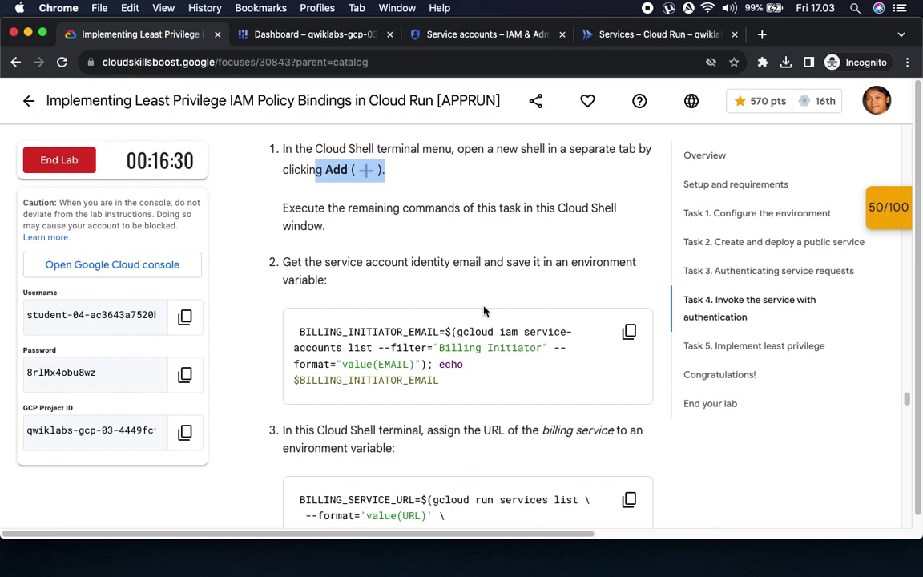
click(629, 331)
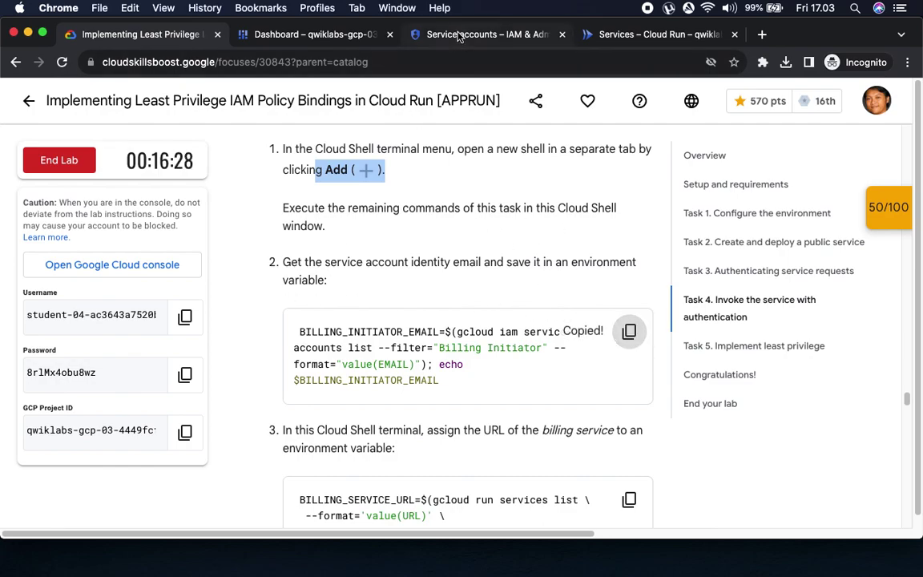
click(460, 34)
click(306, 34)
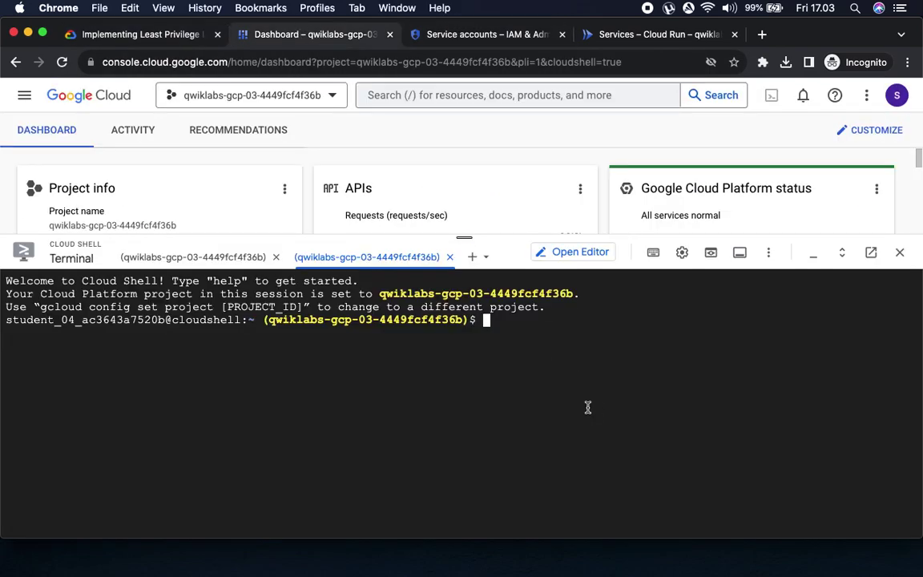
key(super+v)
key(Return)
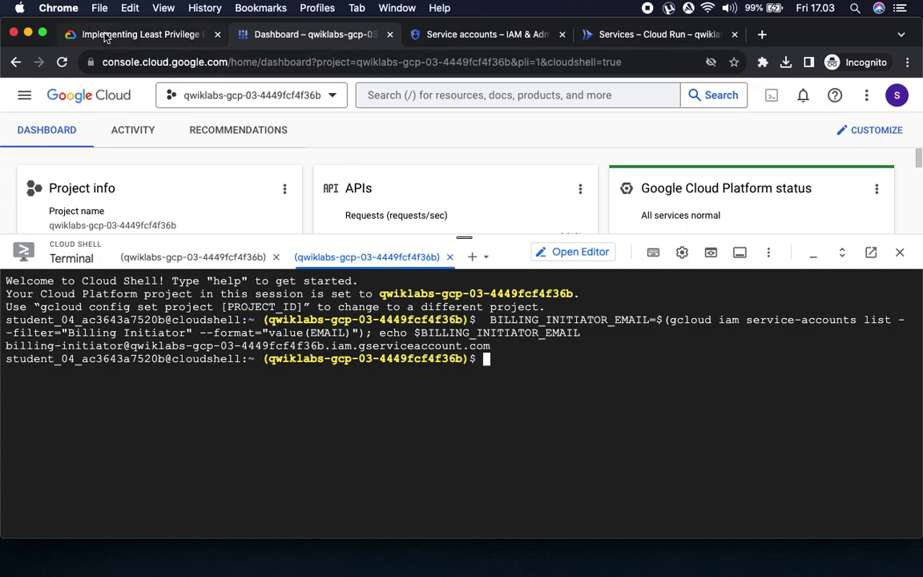
Copy the lab's instruction 3 command and run it in Cloud Shell to assign the billing-service URL to BILLING_SERVICE_URL
click(80, 34)
scroll(398, 375, down, 2)
scroll(398, 375, down, 4)
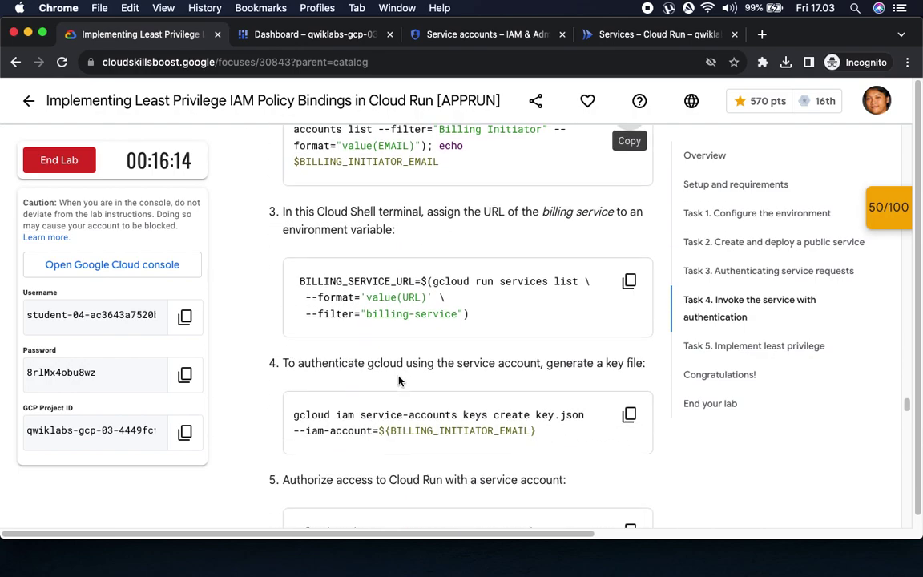
click(629, 226)
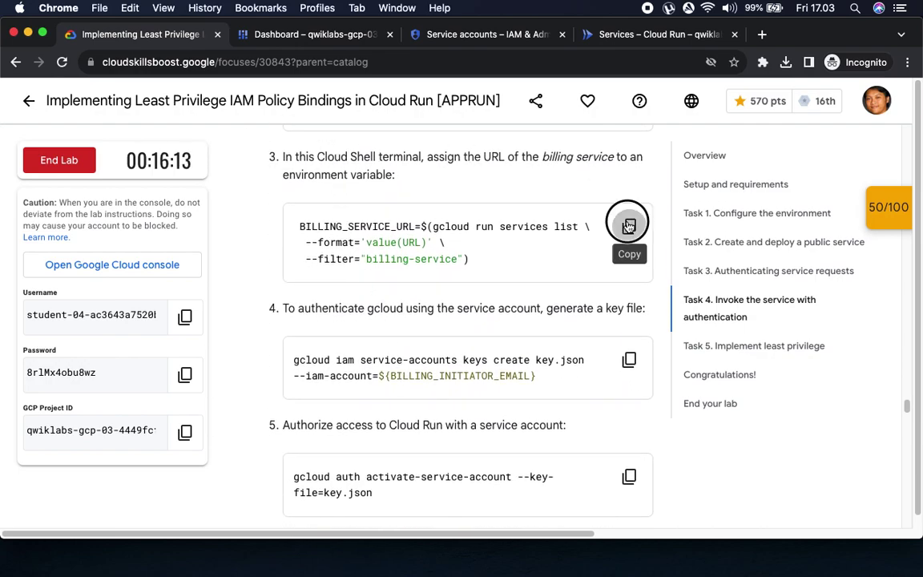
click(468, 36)
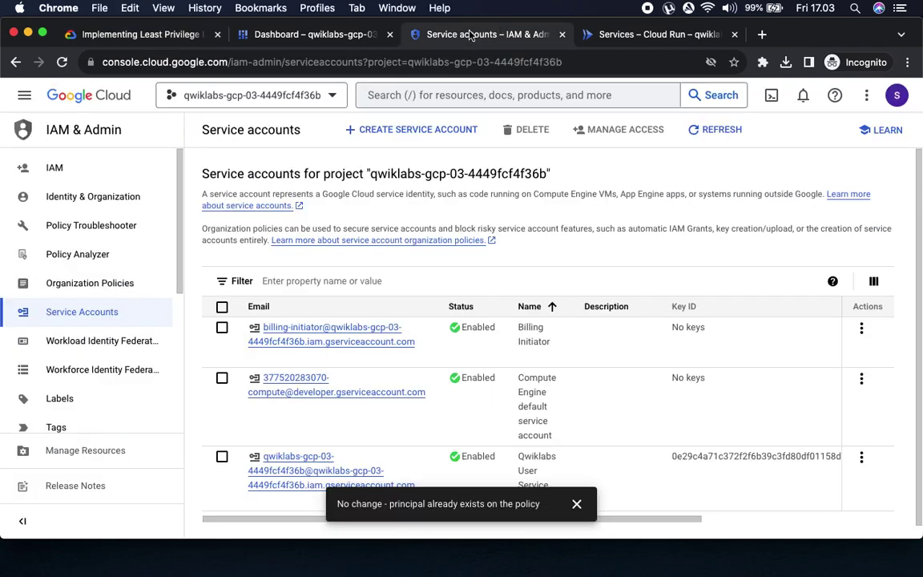
click(305, 40)
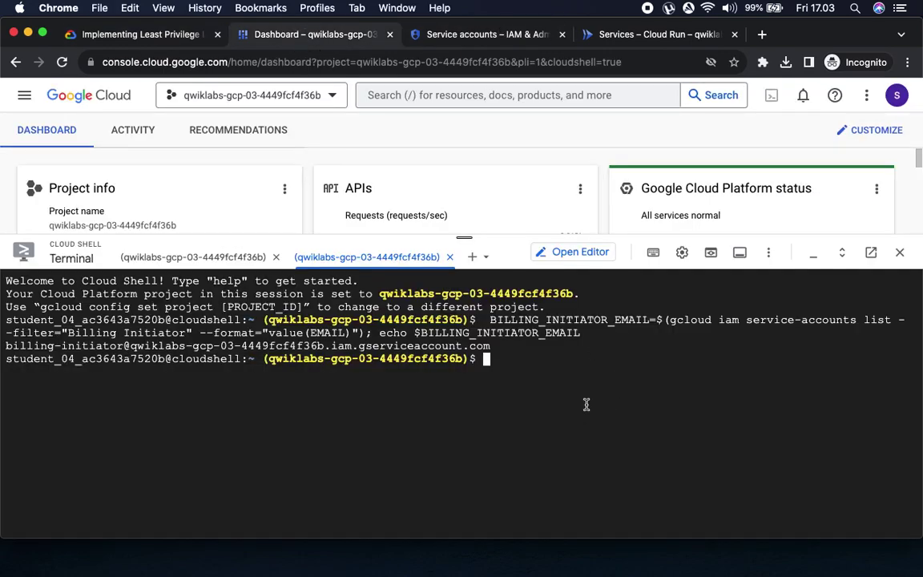
key(super+v)
key(Return)
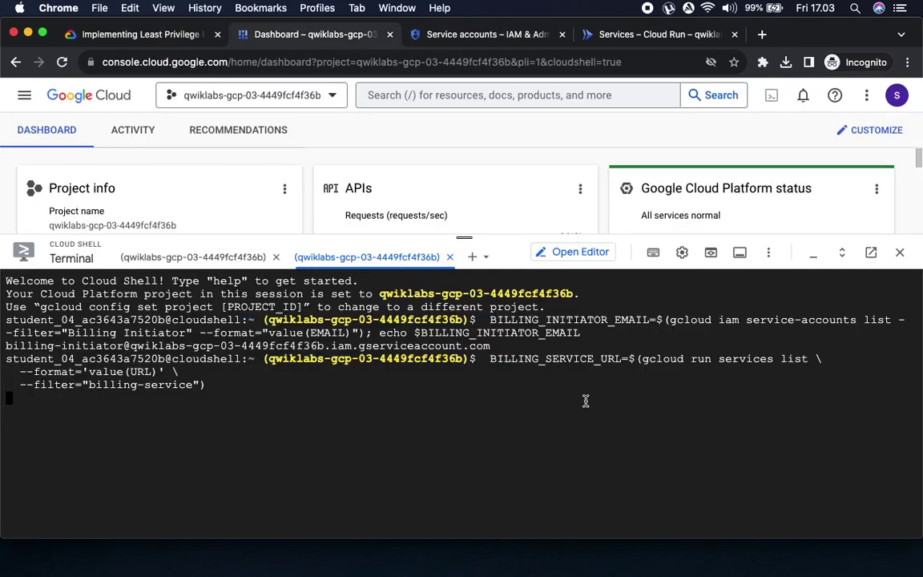
Copy the lab's instruction 4 command and run it in Cloud Shell to generate key.json for the BILLING_INITIATOR_EMAIL service account
click(145, 37)
scroll(391, 356, down, 3)
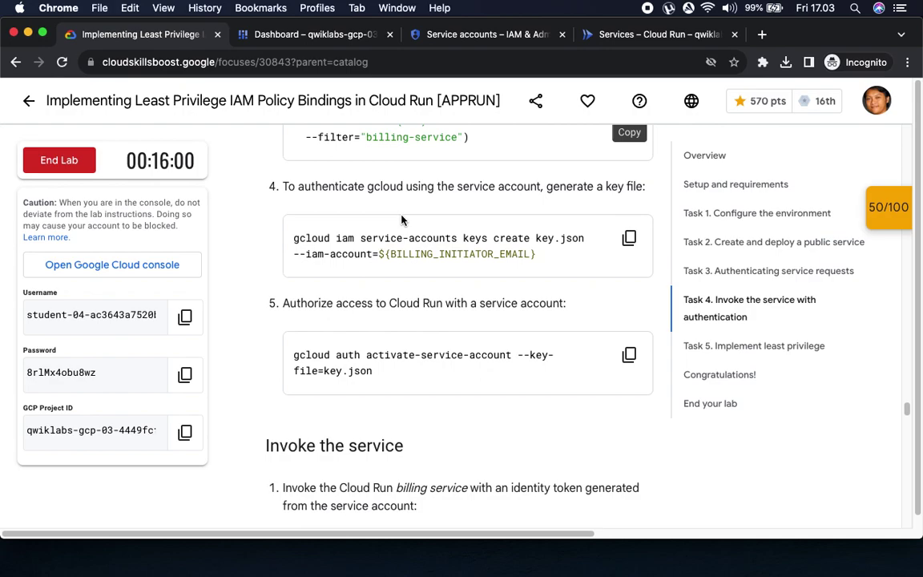
click(629, 238)
click(313, 34)
key(super+v)
key(Return)
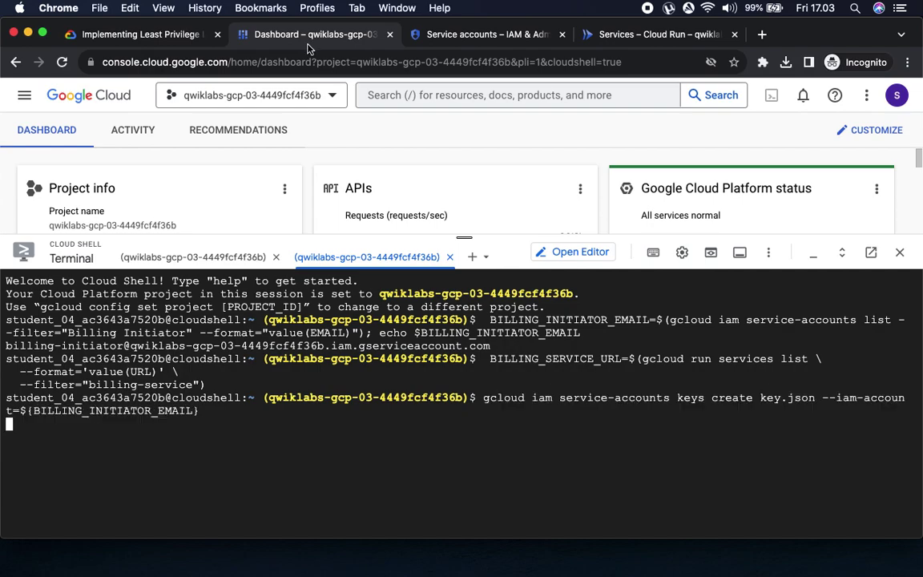
Copy the lab's instruction 5 command and run it in Cloud Shell to activate the service account with key file key.json
click(139, 38)
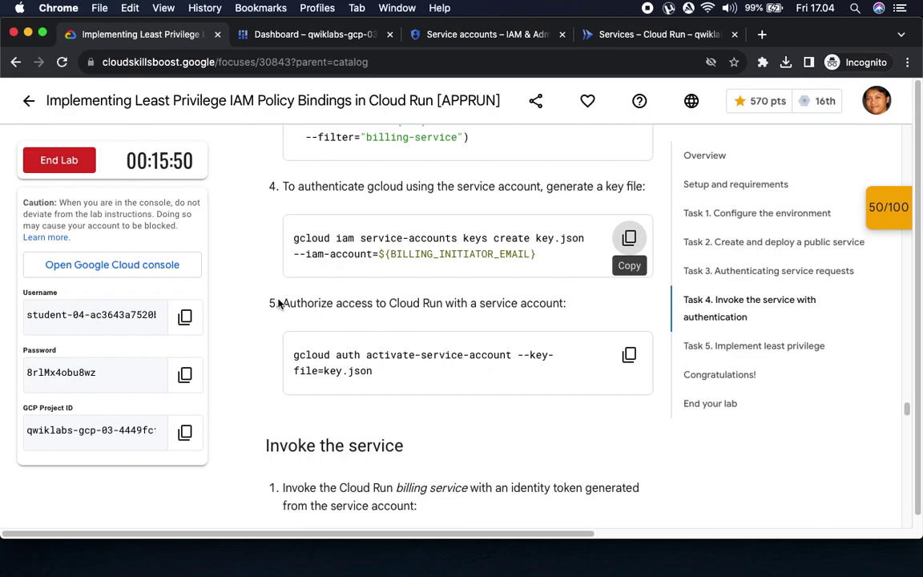
click(629, 355)
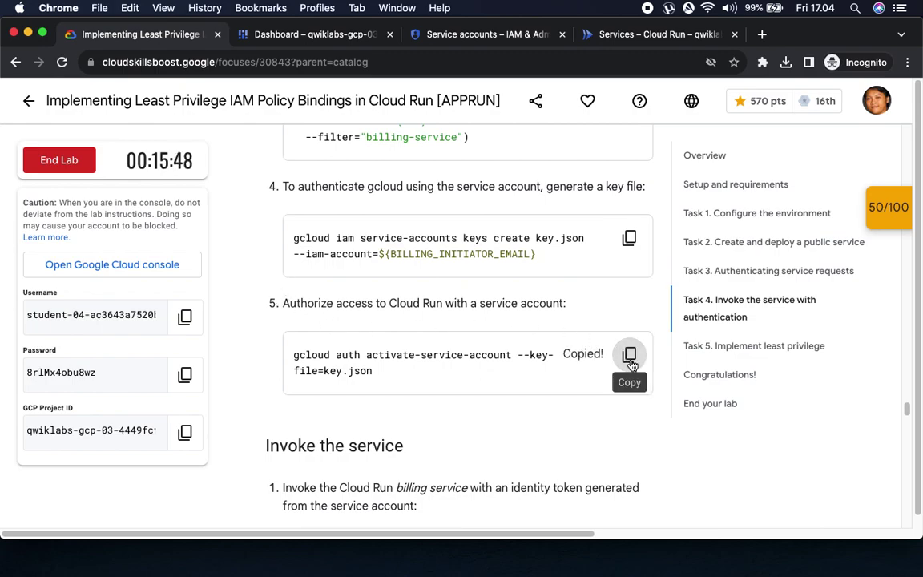
click(319, 36)
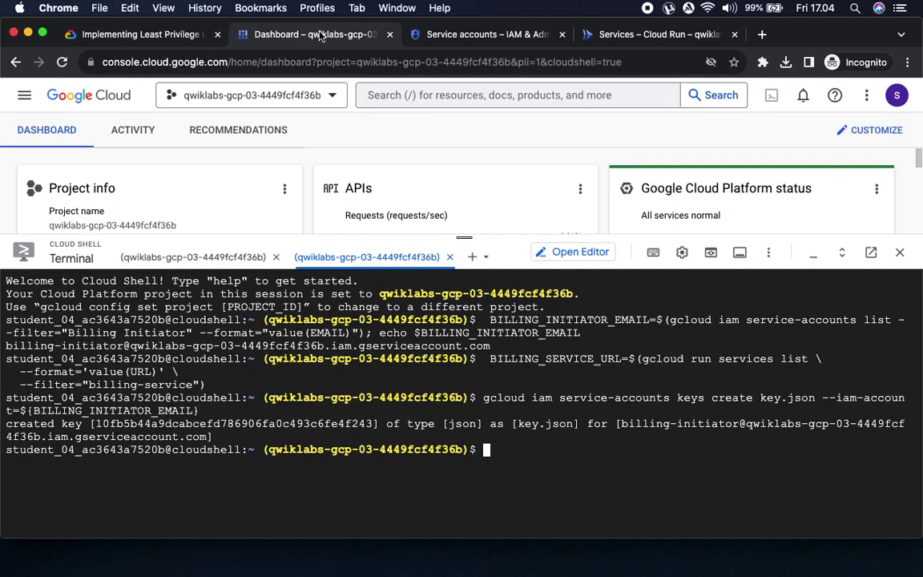
key(super+v)
key(Return)
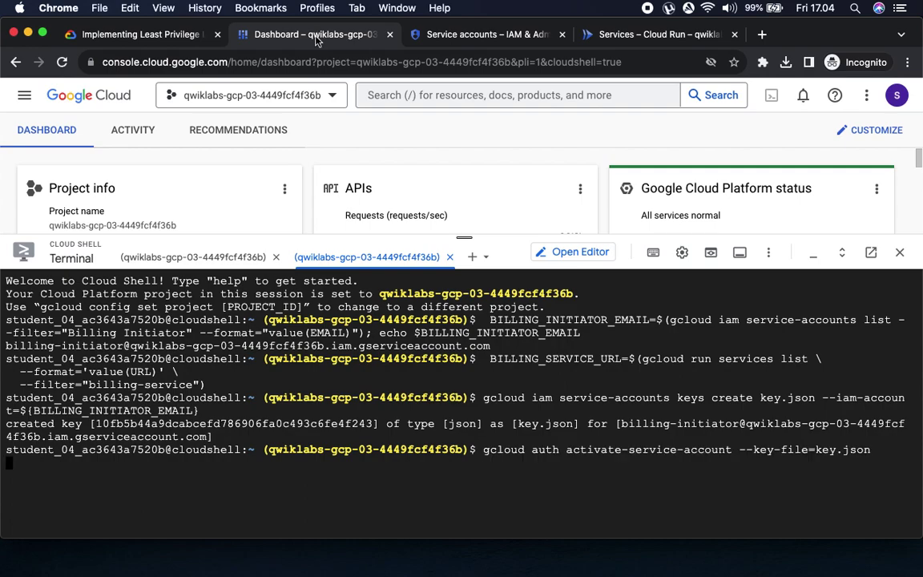
Copy the lab's curl command and run it in Cloud Shell to invoke the billing service with an identity token and minBalance 500
click(92, 32)
scroll(386, 327, down, 4)
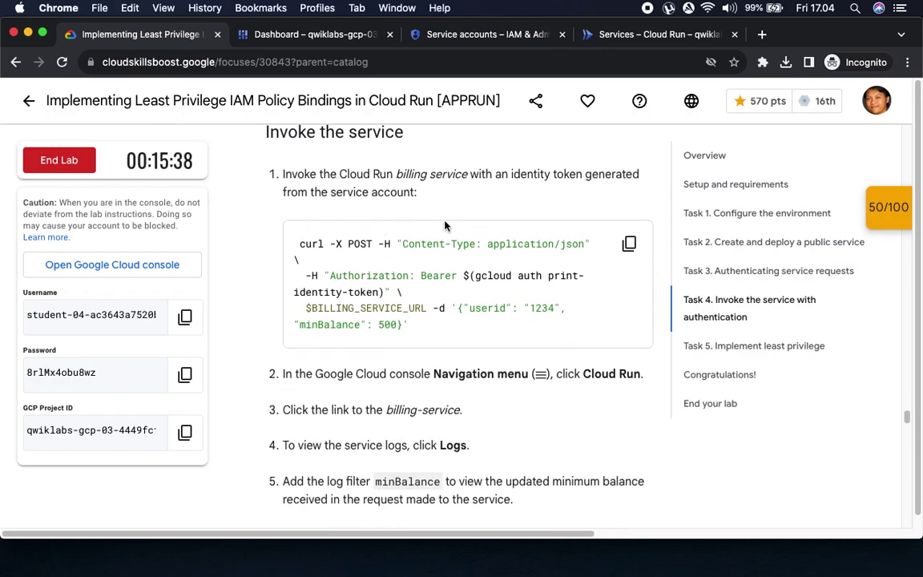
click(629, 243)
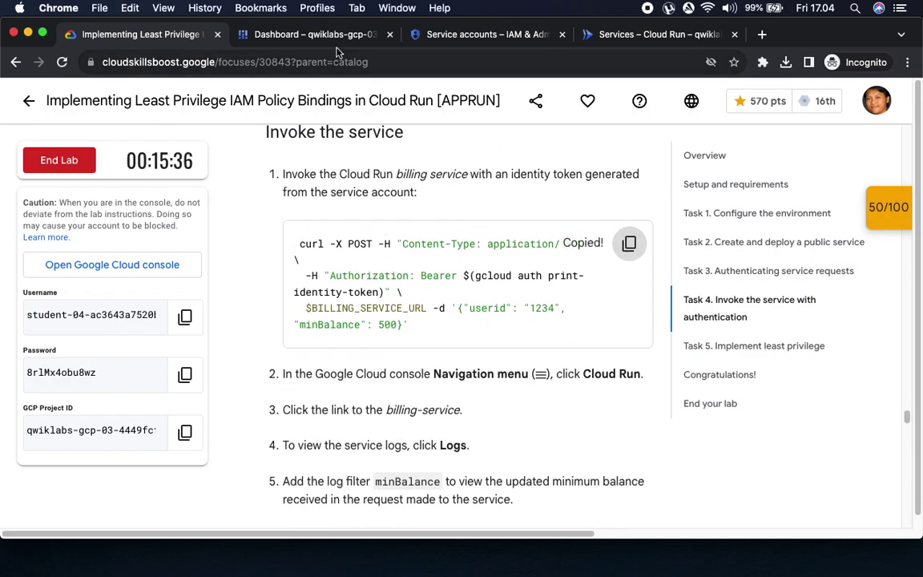
click(317, 35)
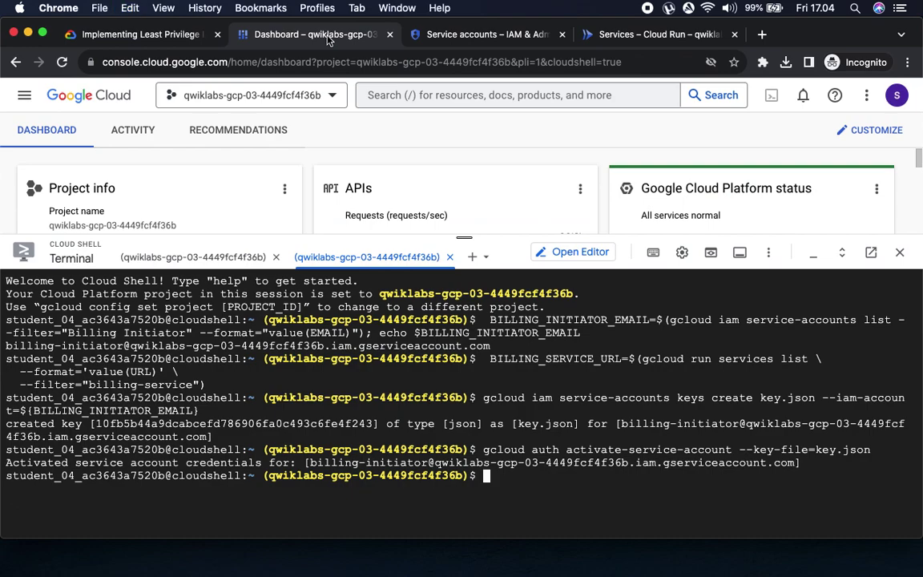
key(super+v)
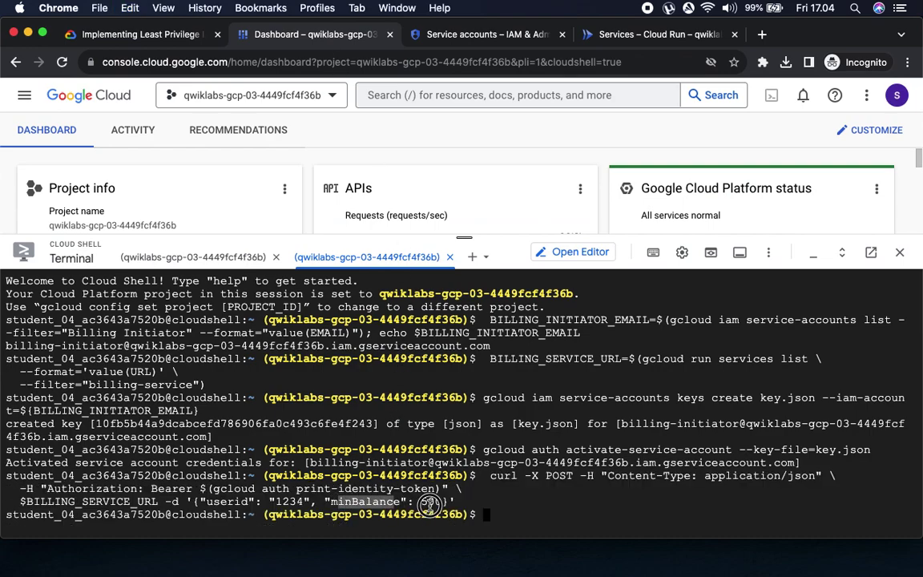
drag(431, 503, 455, 501)
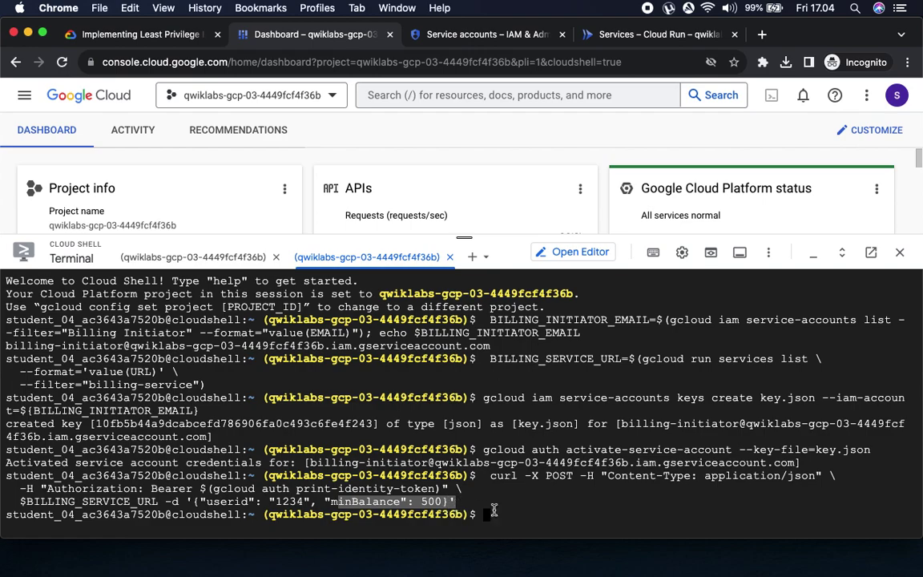
Read the lab's instructions after the service call and open the billing-service details page in Cloud Run
click(149, 42)
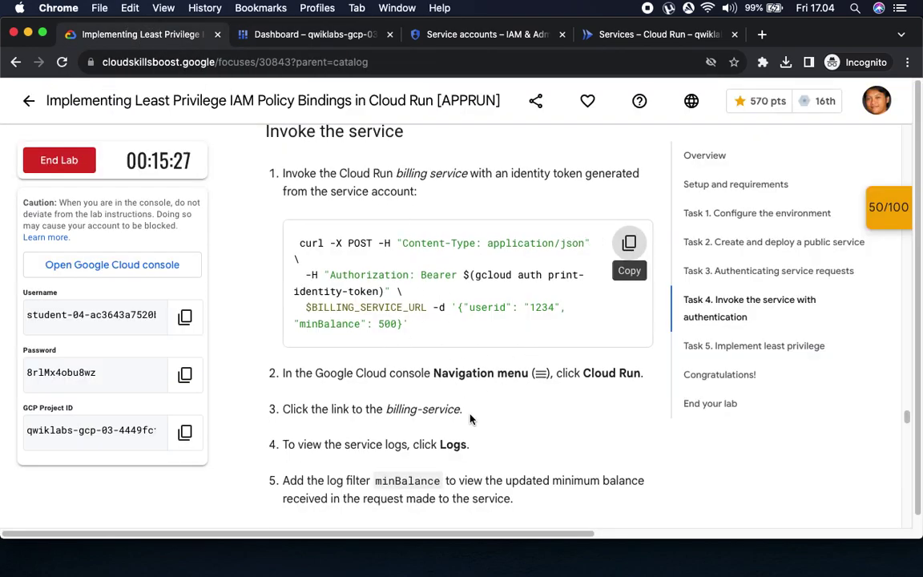
scroll(470, 418, down, 5)
drag(583, 186, 634, 186)
click(628, 35)
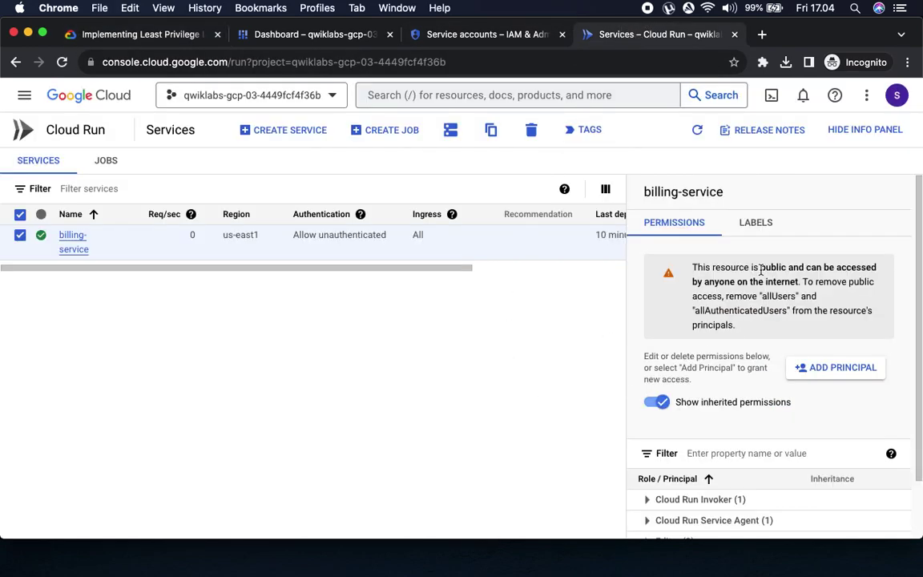
click(138, 36)
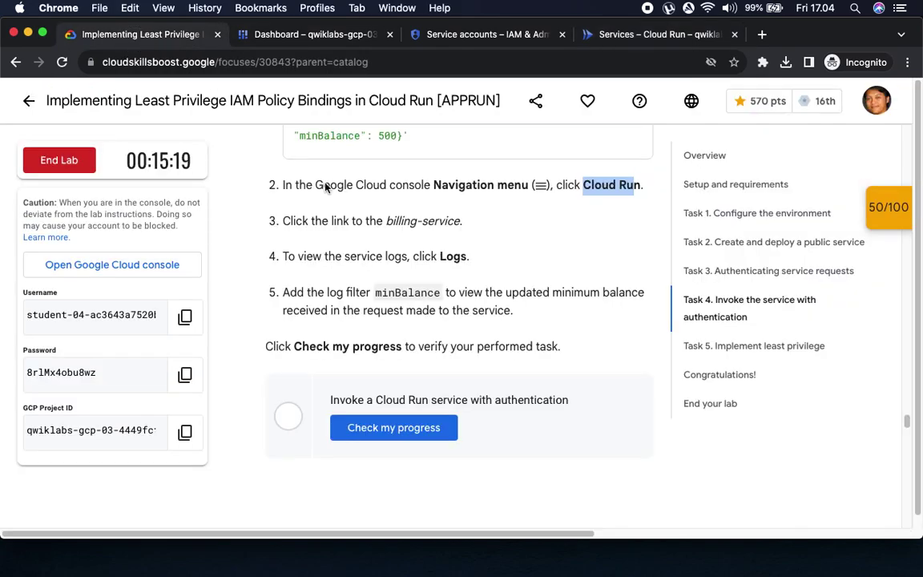
drag(365, 221, 463, 221)
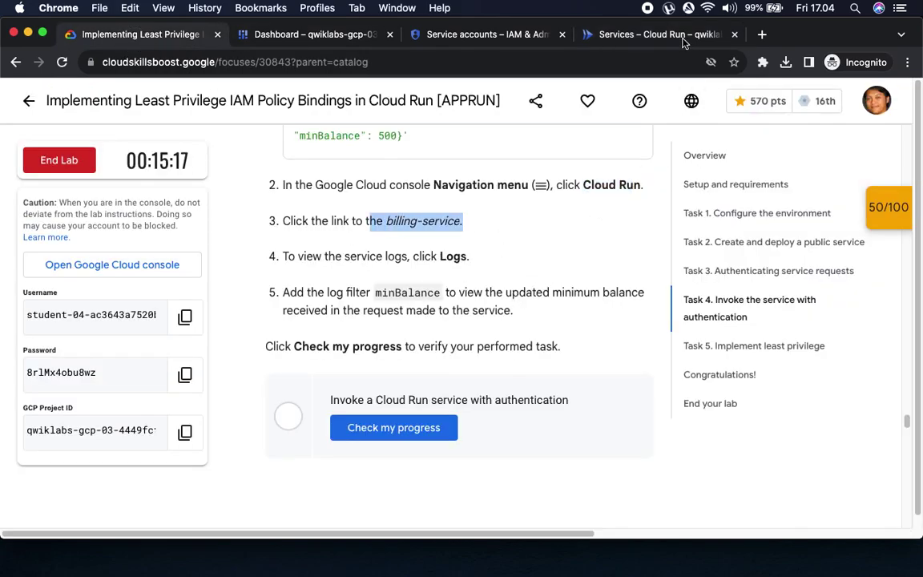
click(618, 35)
click(74, 250)
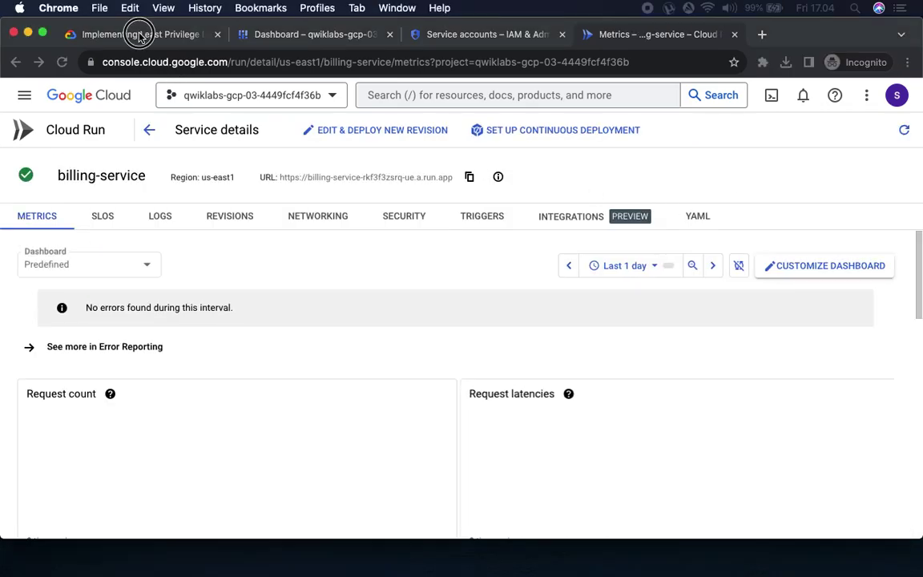
Read the lab's instruction 4 and display the logs of billing-service
click(135, 35)
click(438, 255)
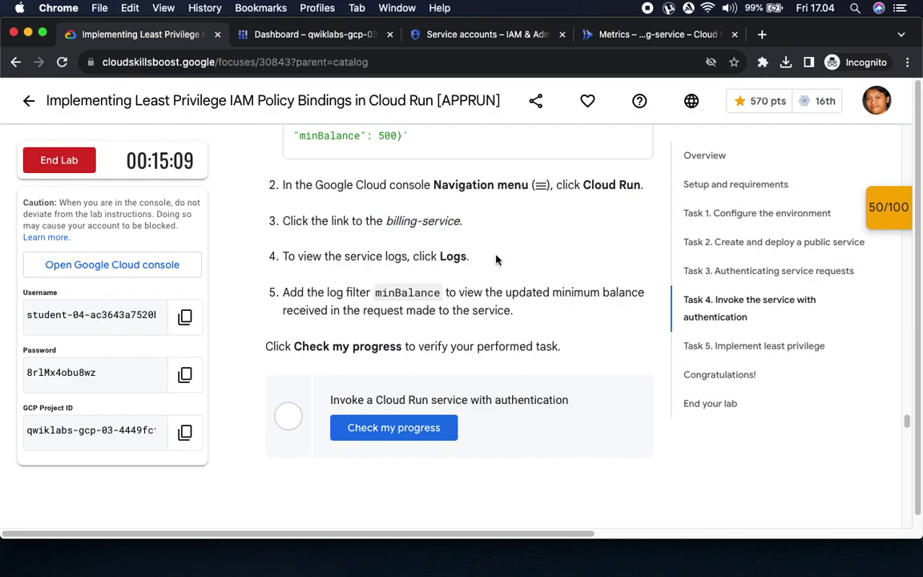
drag(386, 257, 556, 261)
click(621, 35)
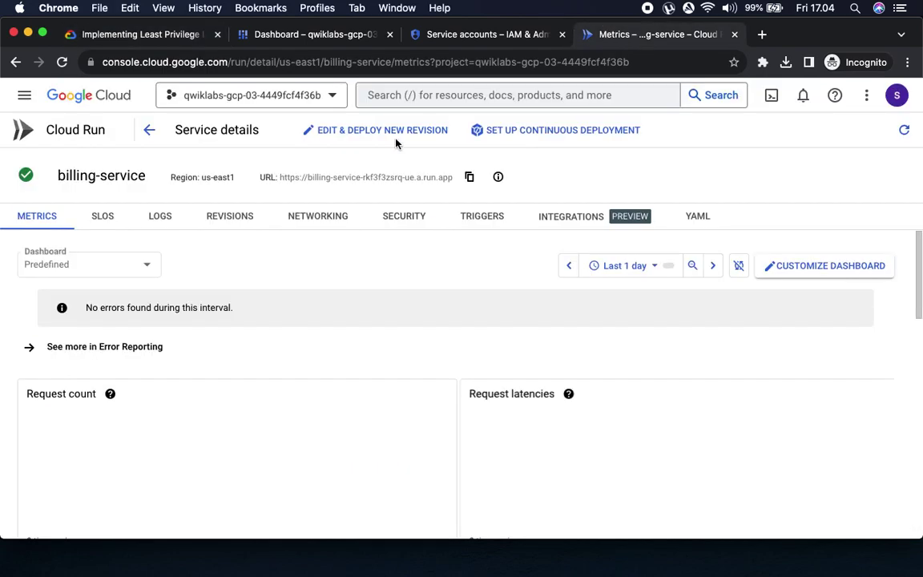
click(151, 215)
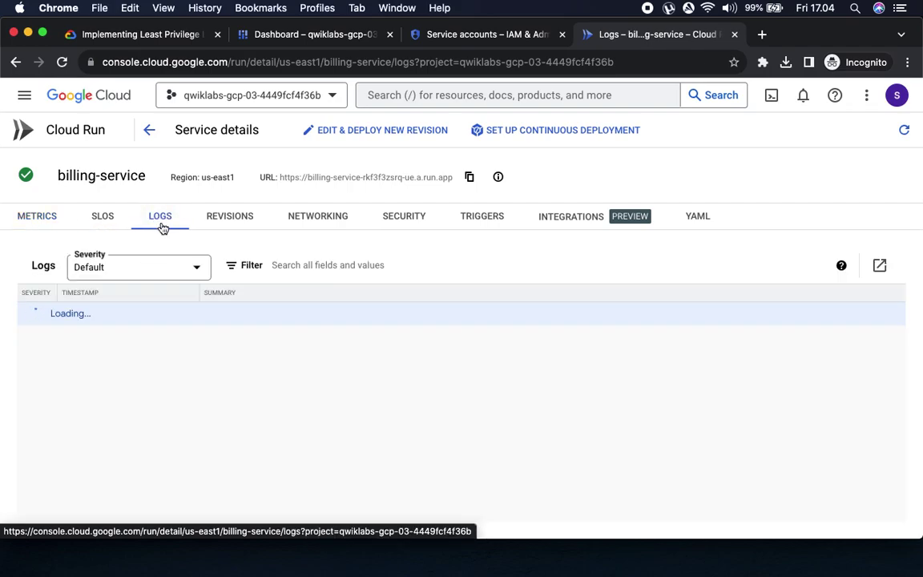
Filter the billing-service logs by minBalance, copying the filter term from the lab, and examine the latest entry
click(140, 34)
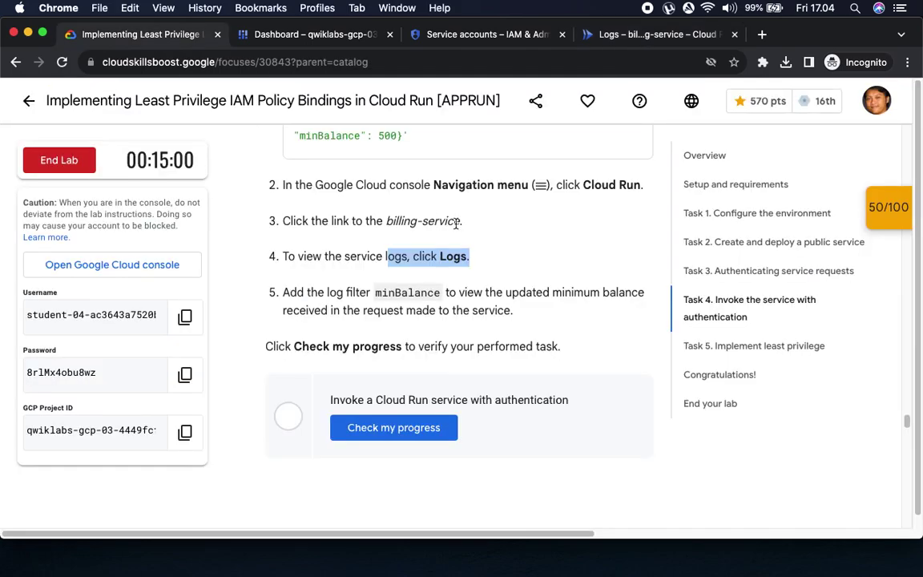
double_click(395, 293)
key(super+c)
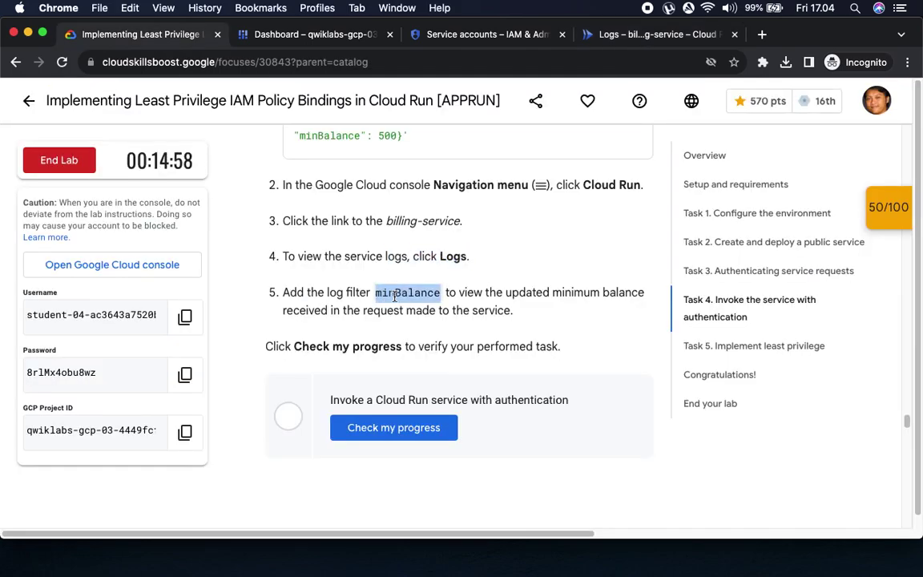
click(643, 34)
click(319, 264)
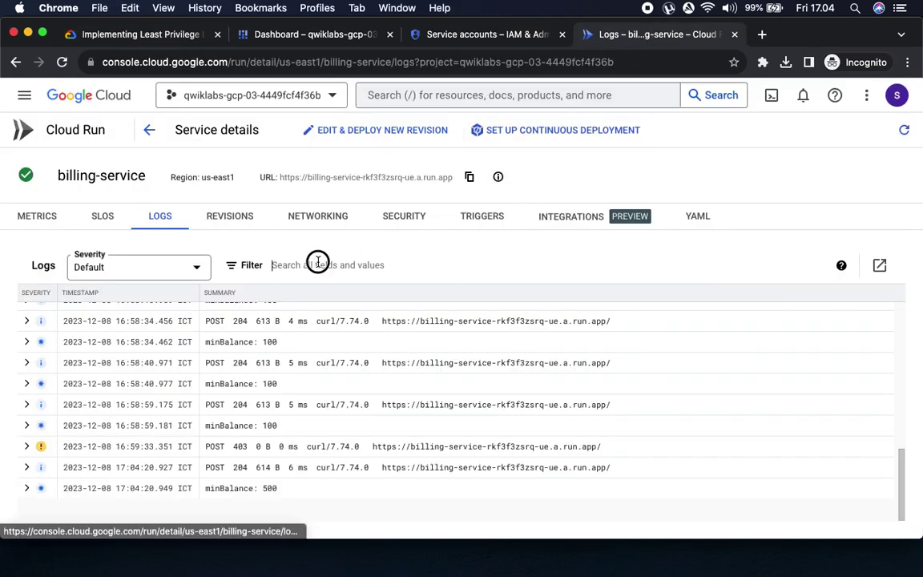
key(super+v)
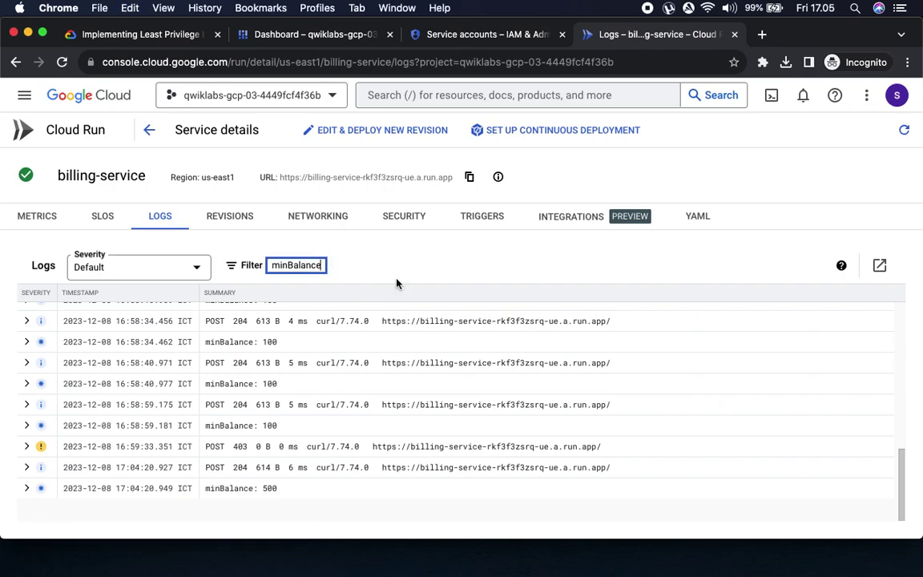
key(Return)
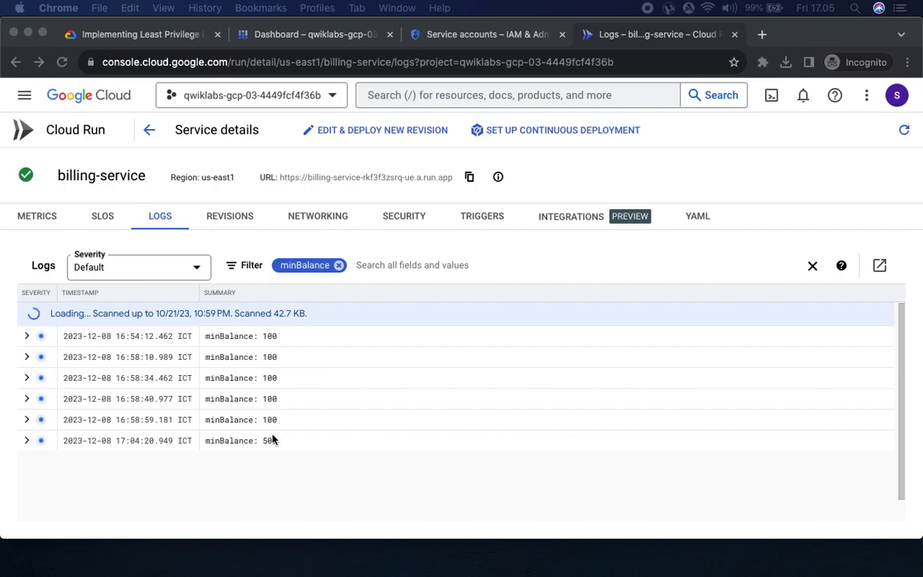
click(240, 446)
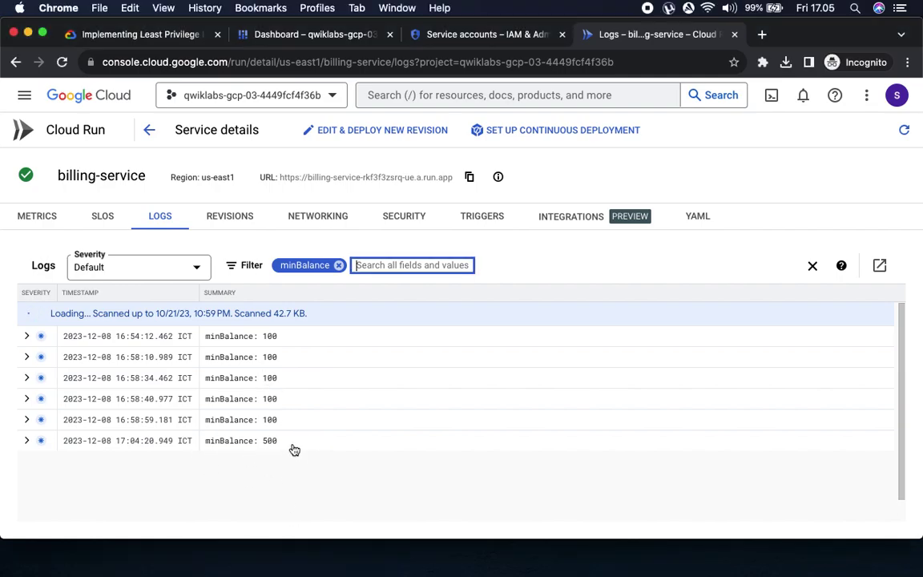
Run the lab's progress check for invoking a service with authentication, including its 500 minimum balance checkpoint, and go to Task 5
click(137, 36)
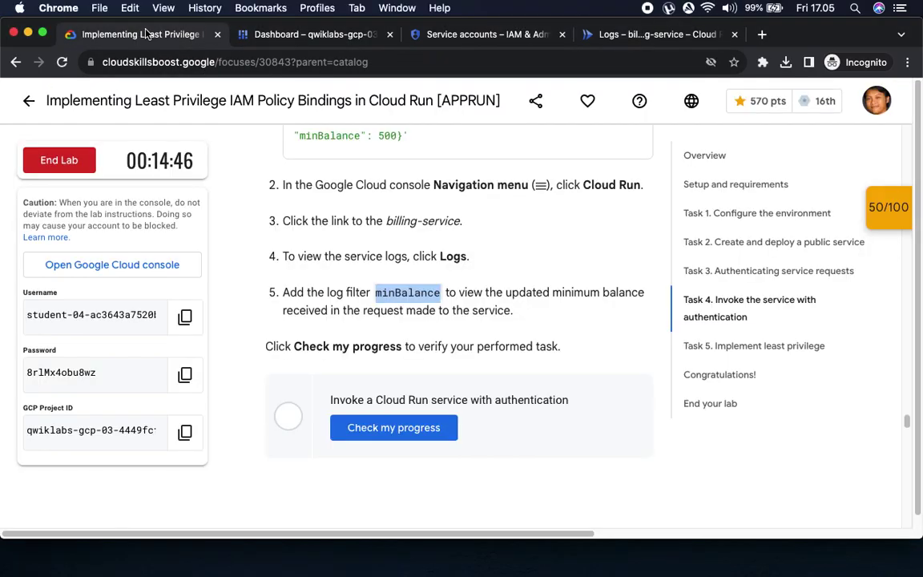
click(425, 436)
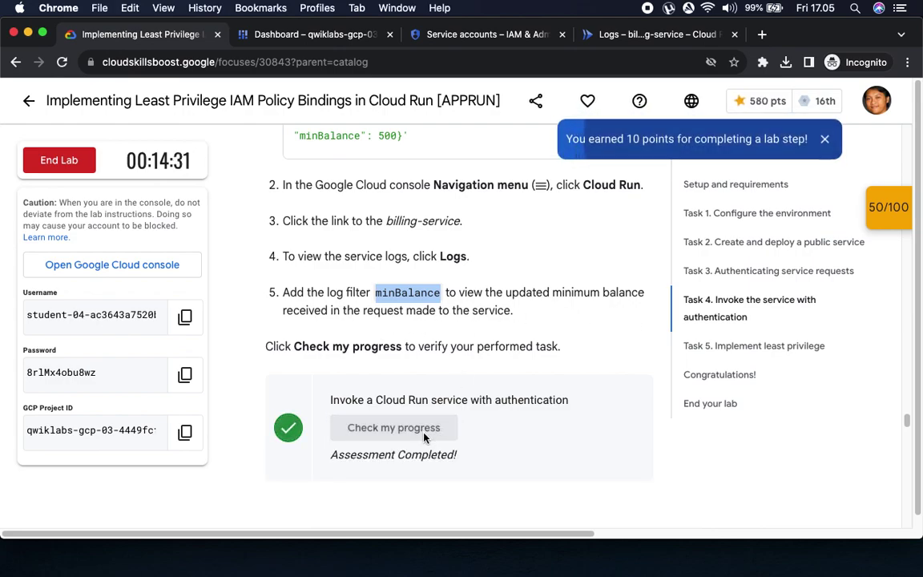
click(888, 208)
click(815, 283)
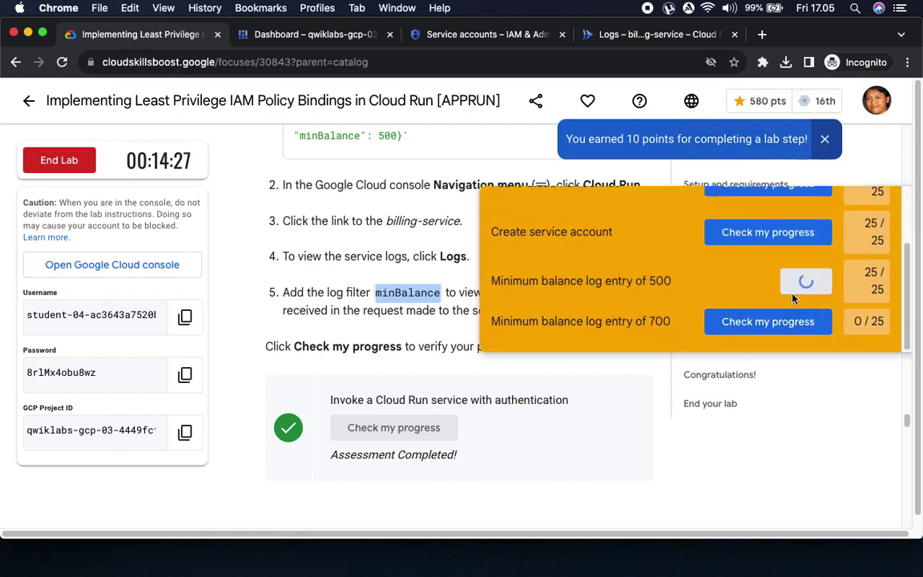
scroll(905, 222, up, 3)
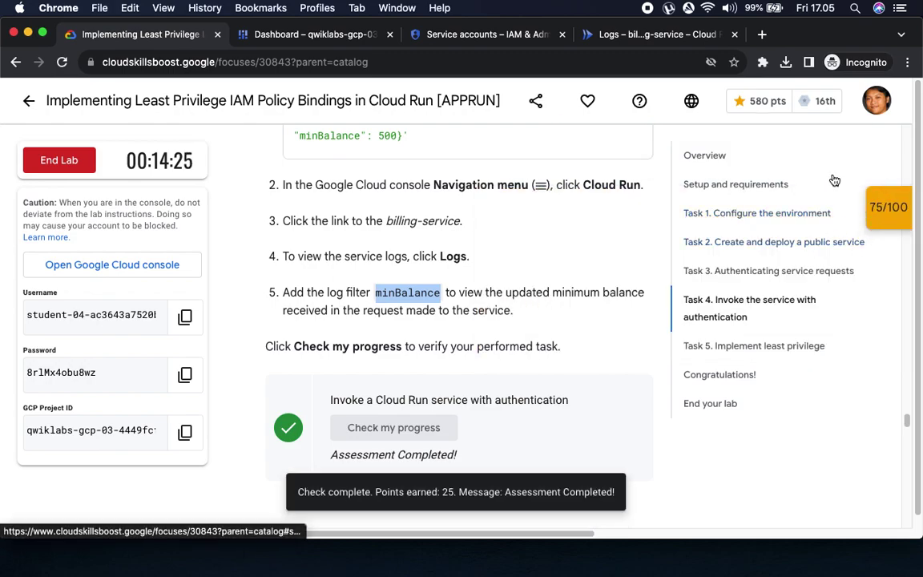
scroll(516, 362, down, 5)
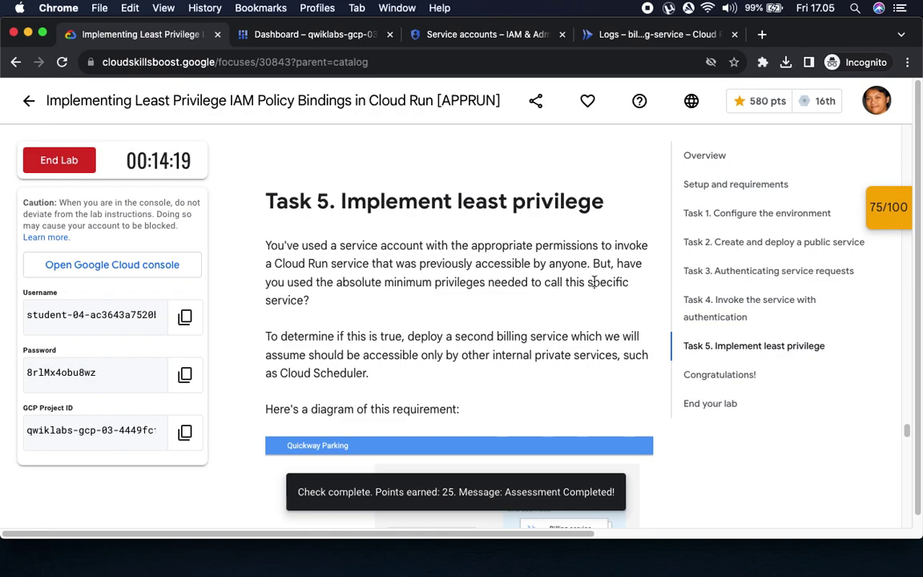
Read the lab's Task 5 introduction and requirement diagram, and open a third Cloud Shell terminal tab
scroll(607, 351, down, 5)
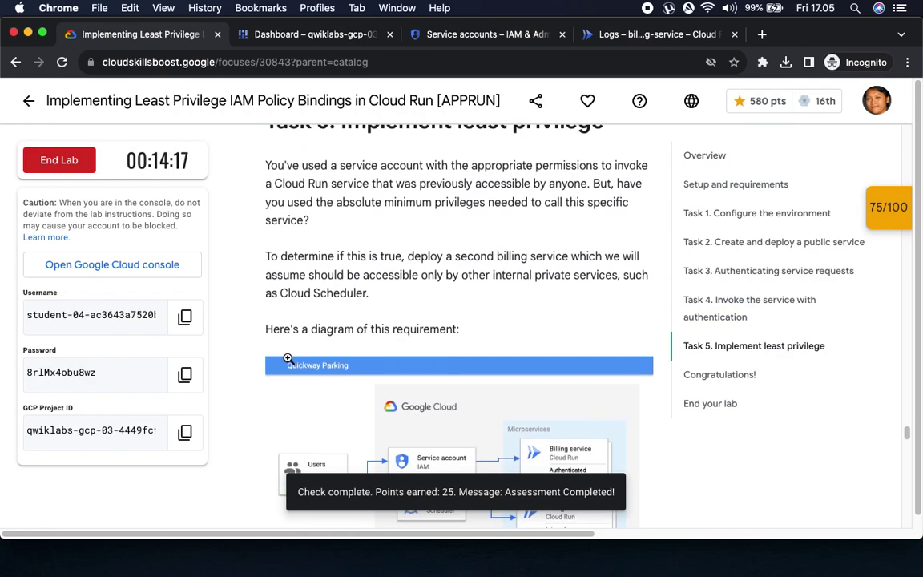
scroll(459, 321, down, 1)
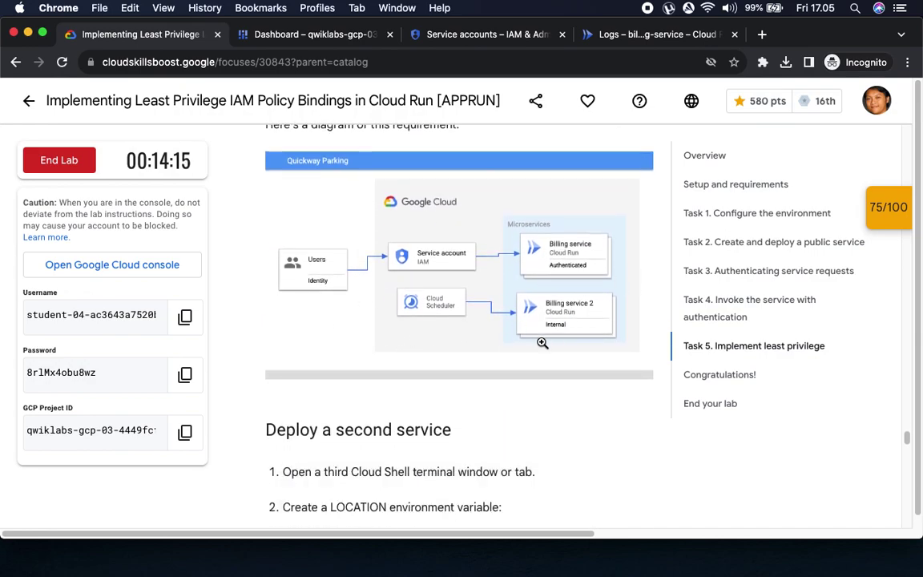
scroll(414, 397, down, 4)
scroll(330, 227, down, 2)
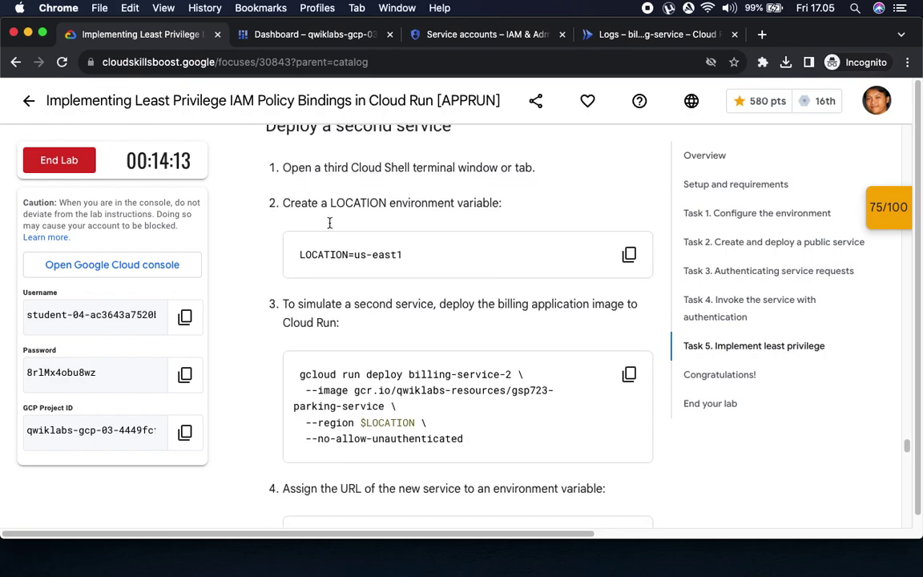
click(282, 35)
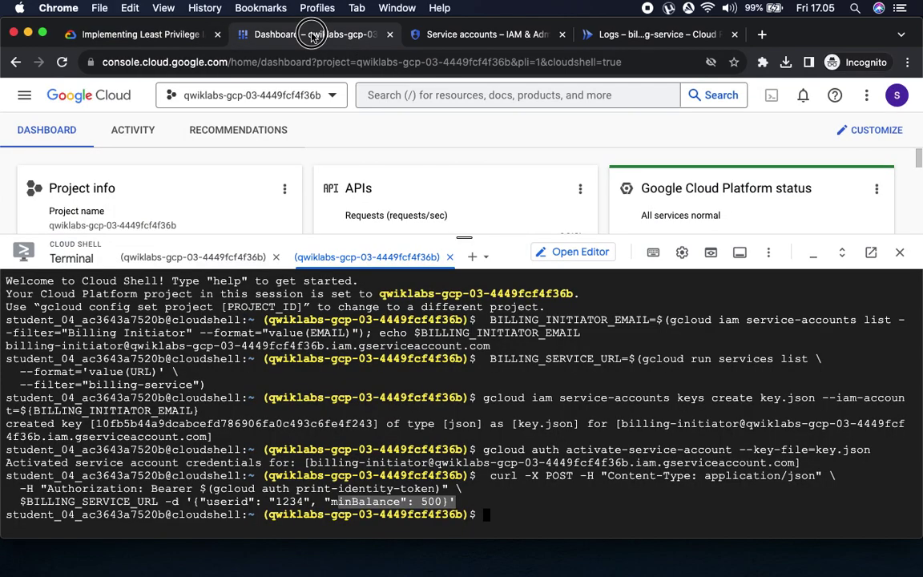
click(487, 256)
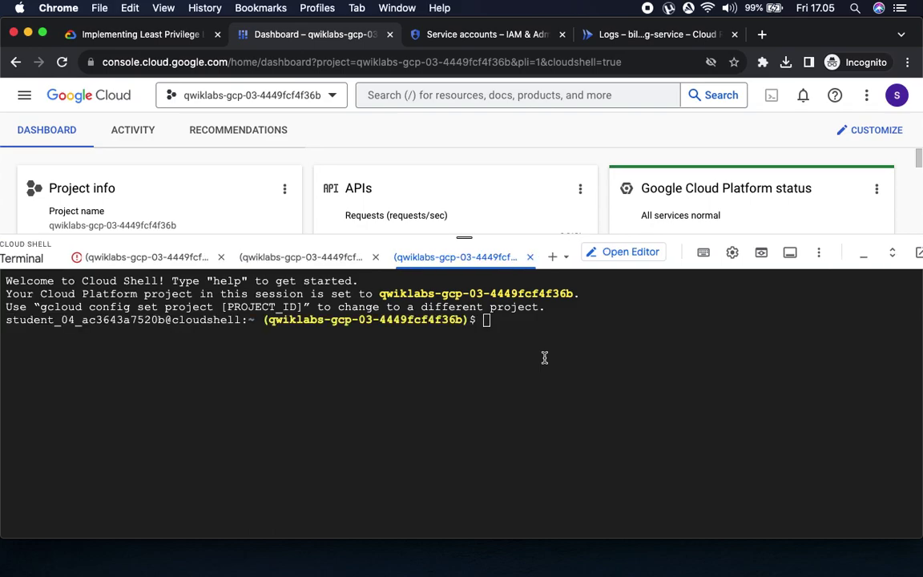
Create the LOCATION environment variable with the value us-east1 in the third Cloud Shell terminal, using the lab's command
click(140, 35)
click(629, 229)
click(310, 34)
key(super+v)
key(Return)
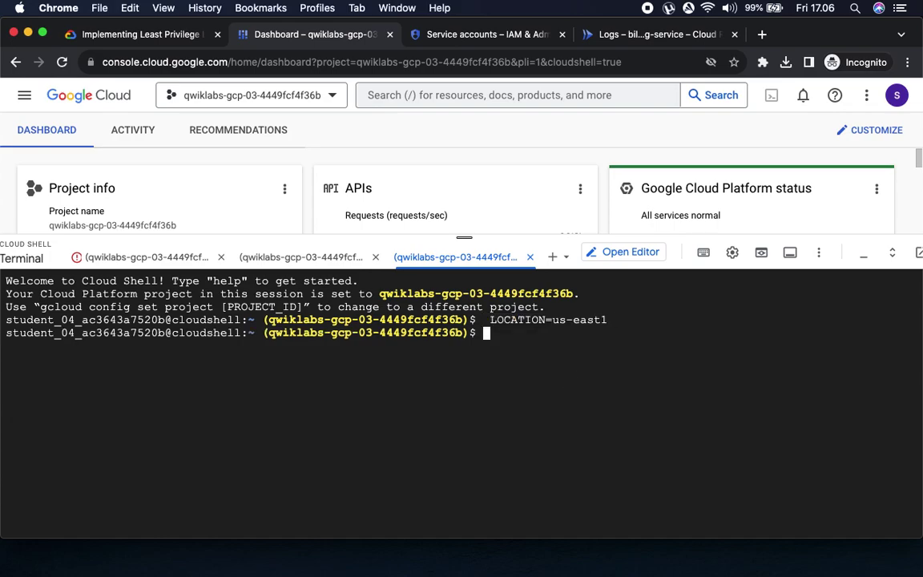
Deploy billing-service-2 to Cloud Run from image gcr.io/qwiklabs-resources/gsp723-parking-service in region $LOCATION with --no-allow-unauthenticated, using the lab's command
click(125, 37)
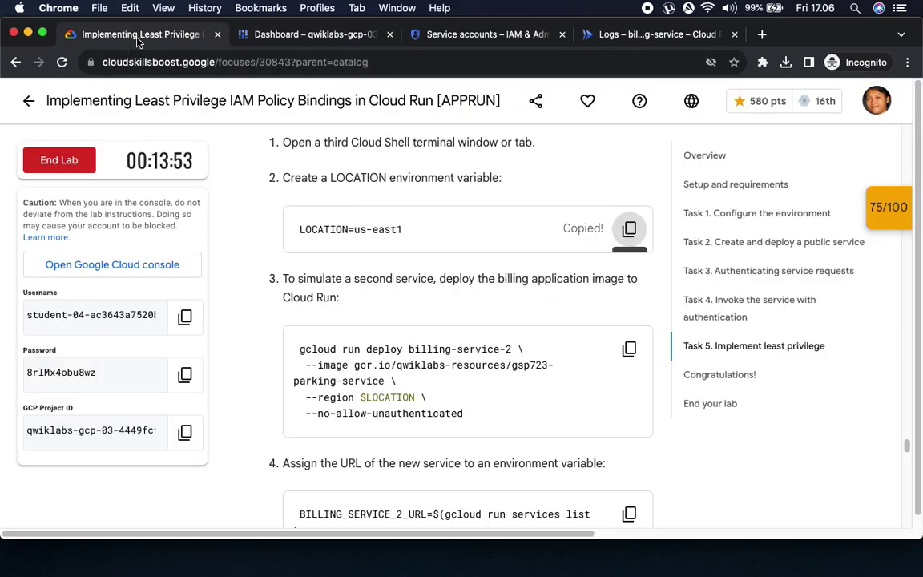
click(632, 353)
click(263, 33)
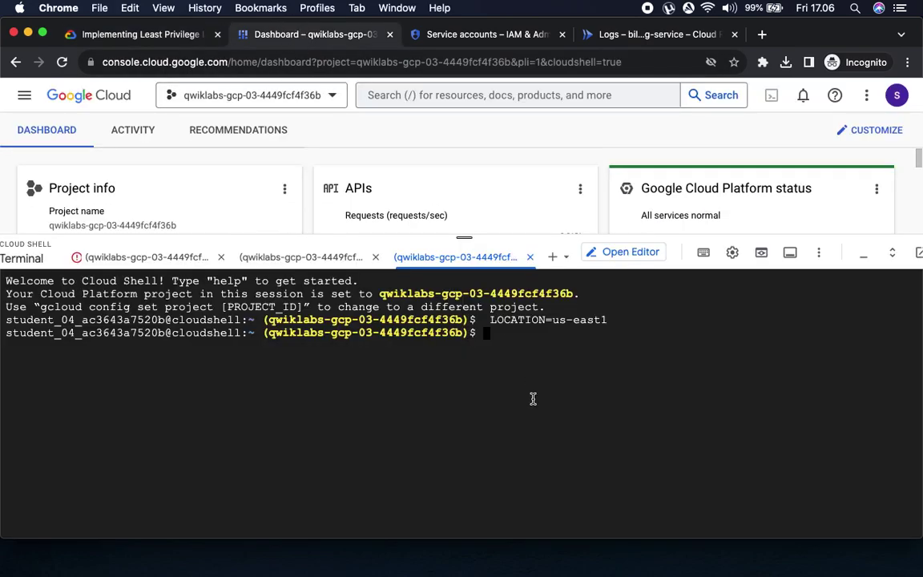
key(super+v)
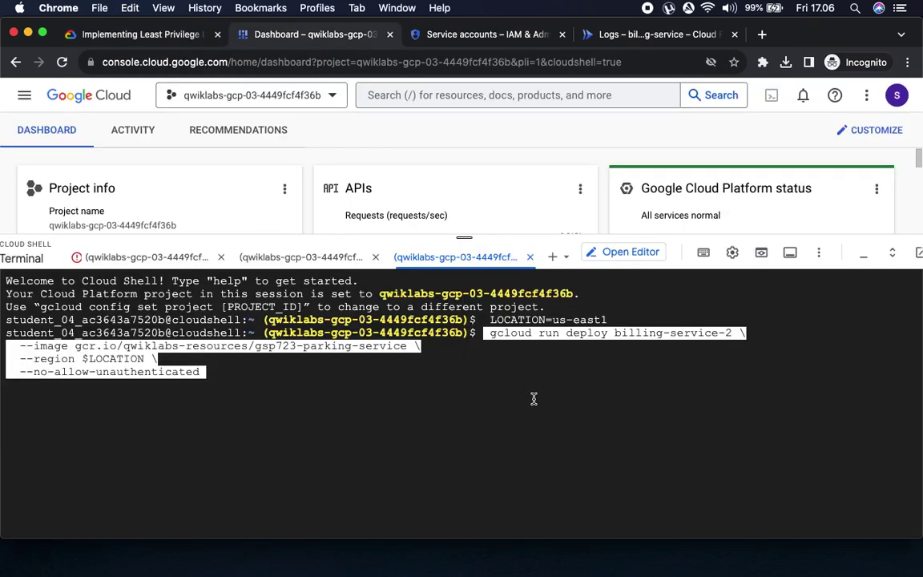
key(Return)
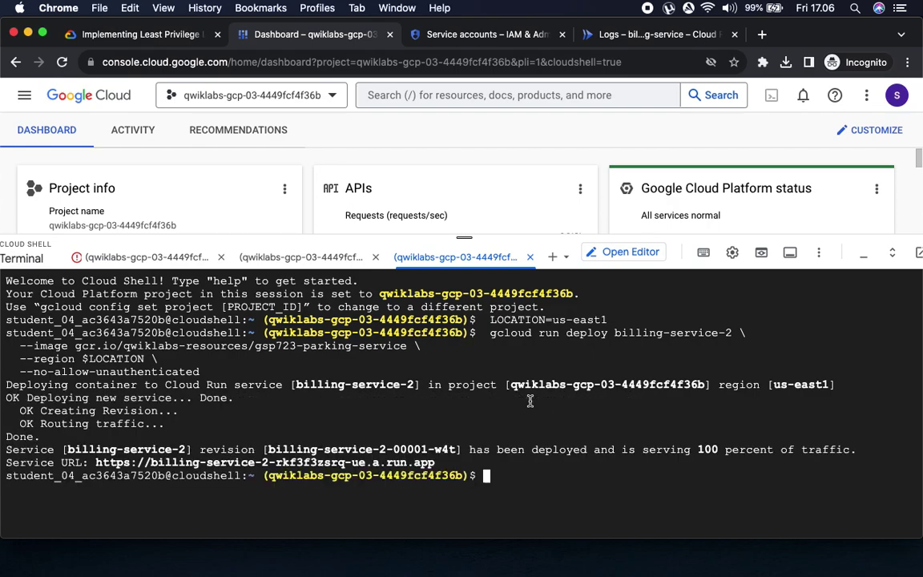
Assign the URL of billing-service-2 to the BILLING_SERVICE_2_URL environment variable with the lab's gcloud run services list command
click(132, 35)
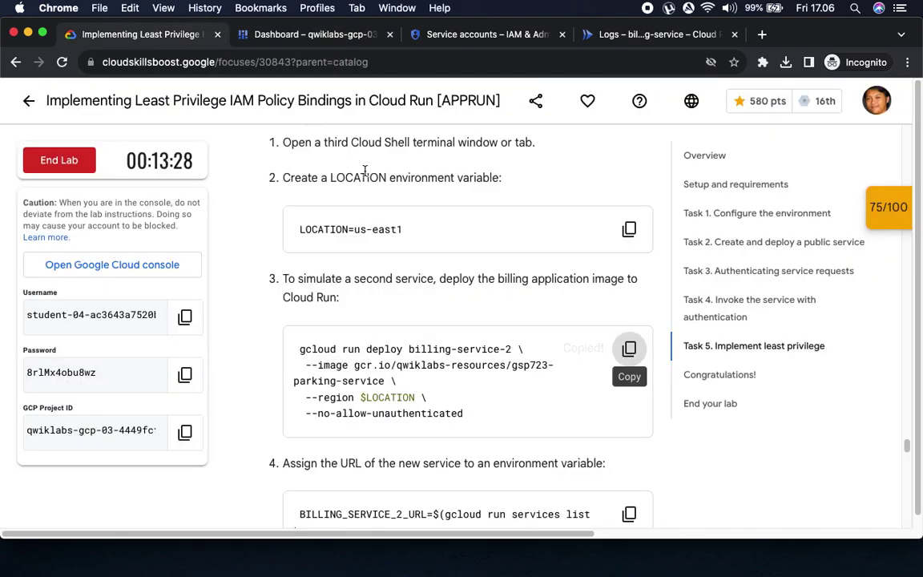
scroll(434, 367, down, 5)
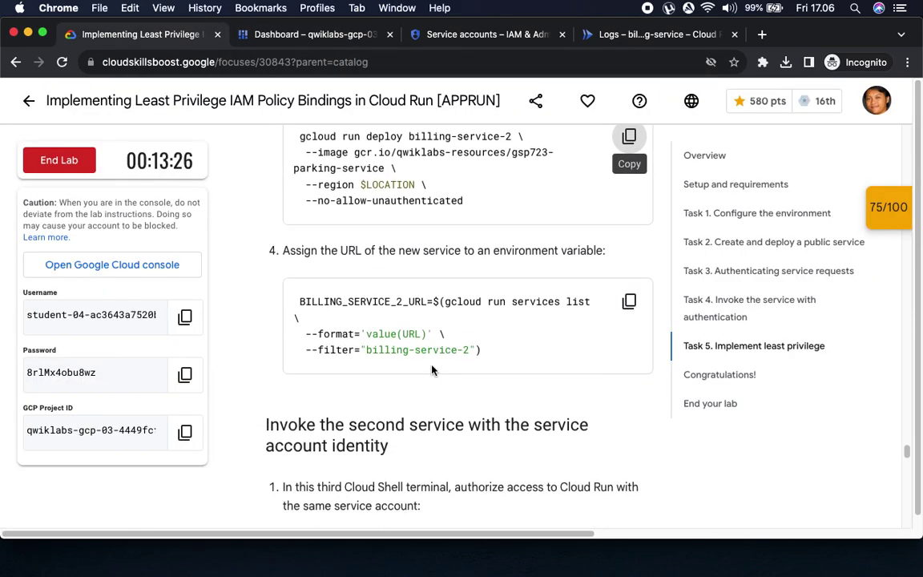
click(629, 244)
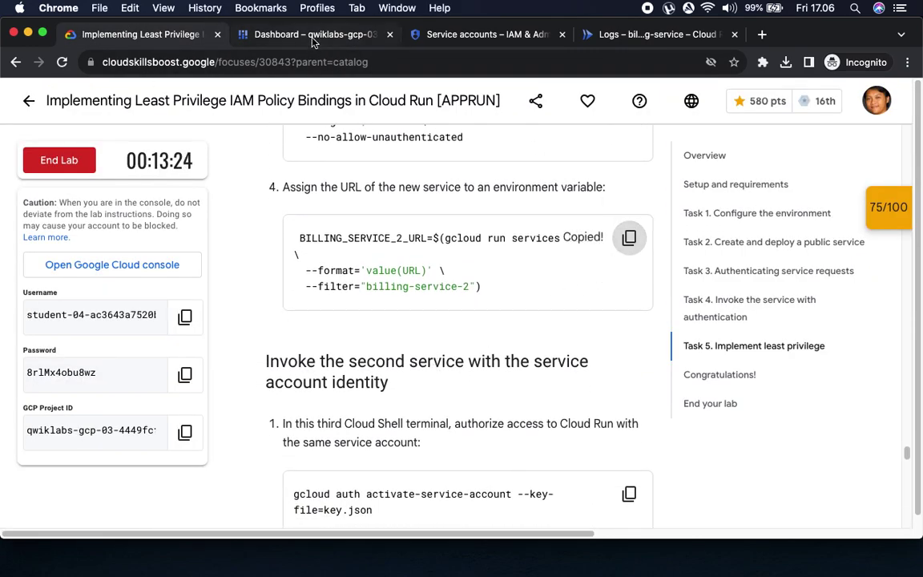
click(289, 35)
key(super+v)
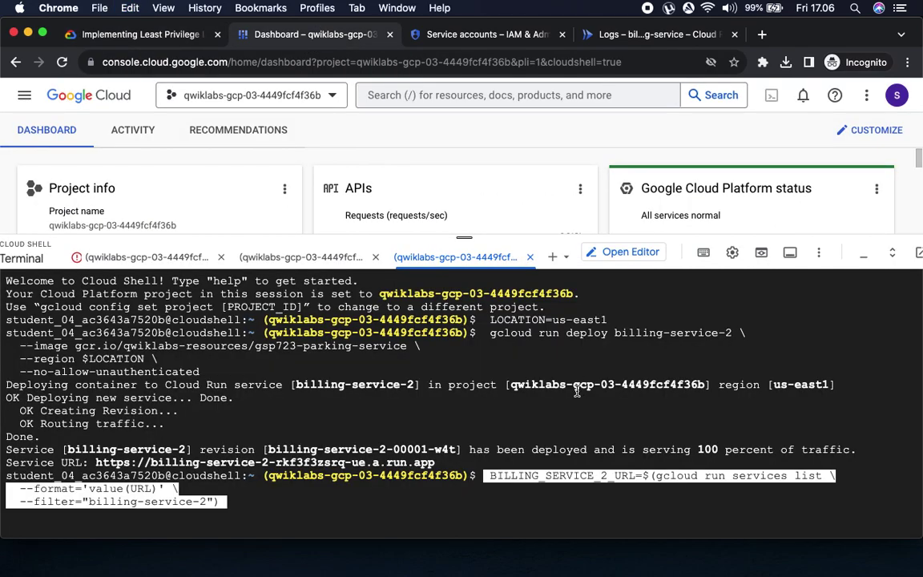
key(Return)
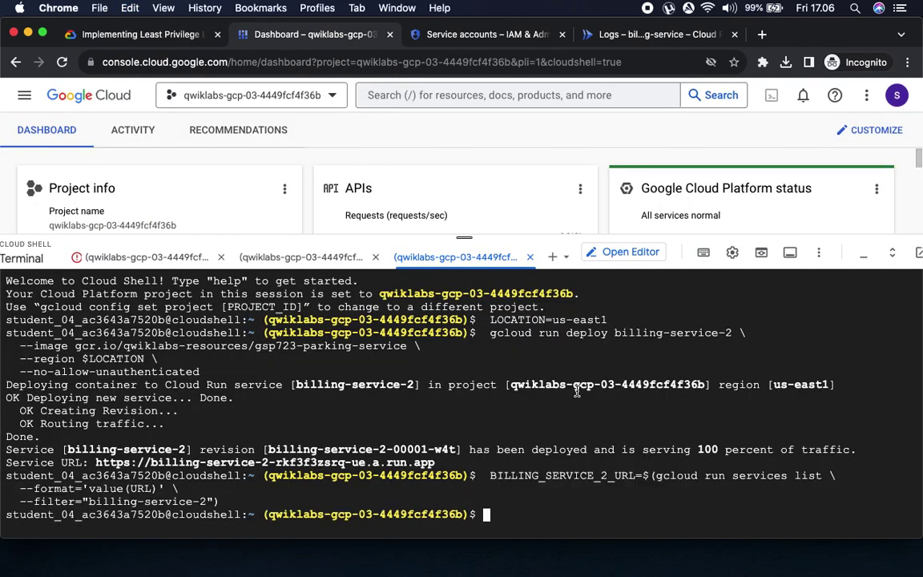
Authorize the third terminal as the same service account by running gcloud auth activate-service-account with --key-file=key.json
click(154, 37)
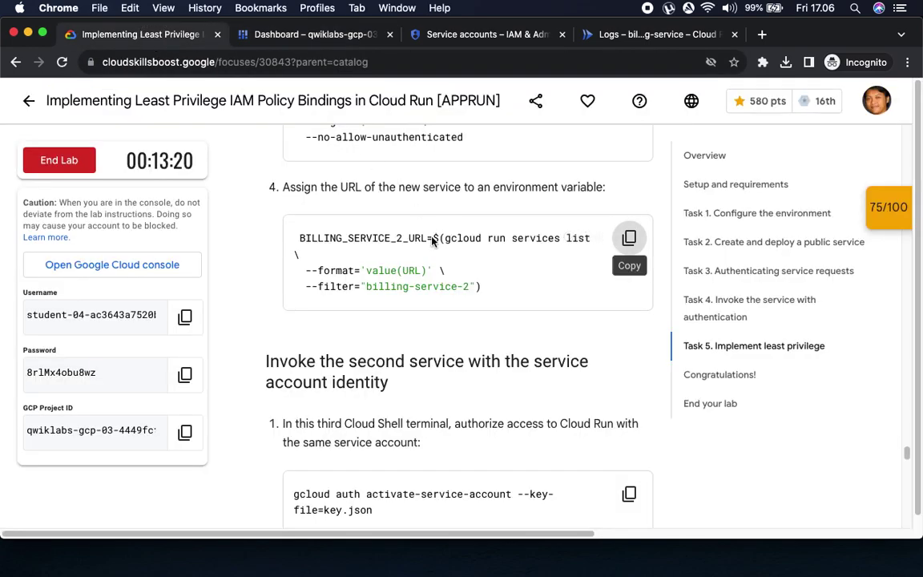
scroll(384, 306, down, 5)
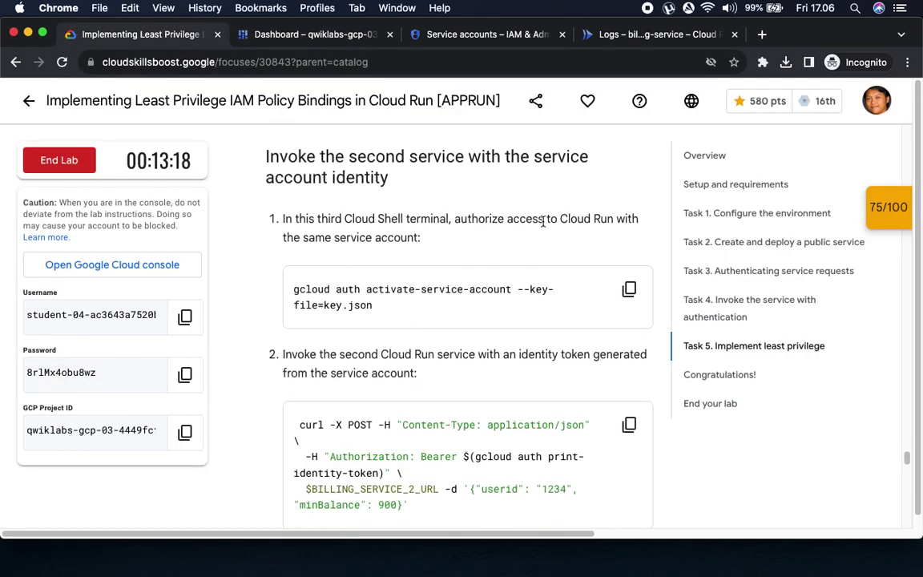
click(629, 289)
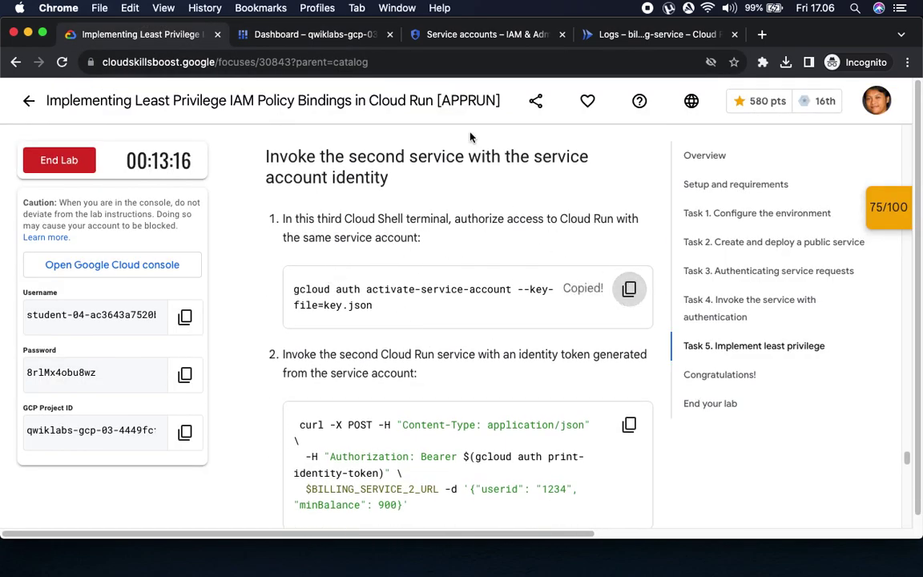
click(347, 38)
key(super+v)
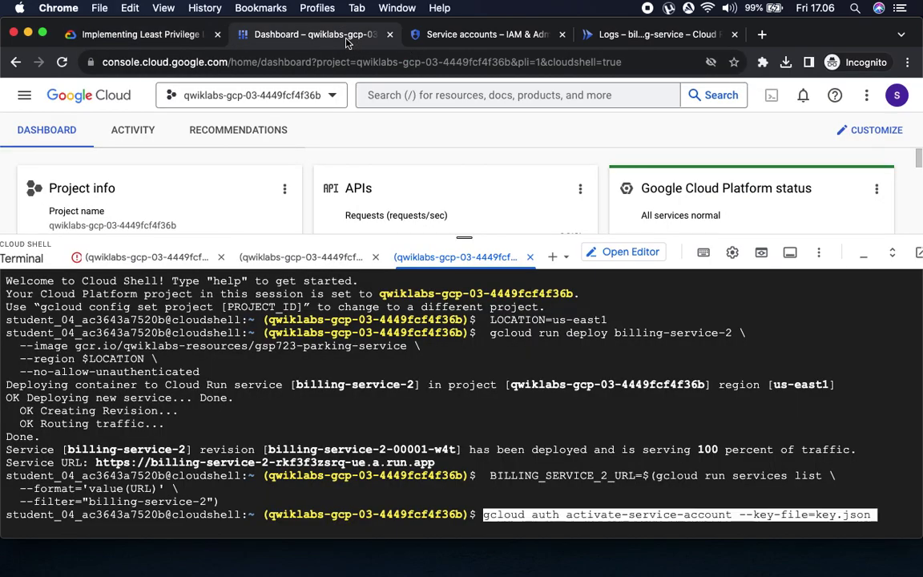
key(Return)
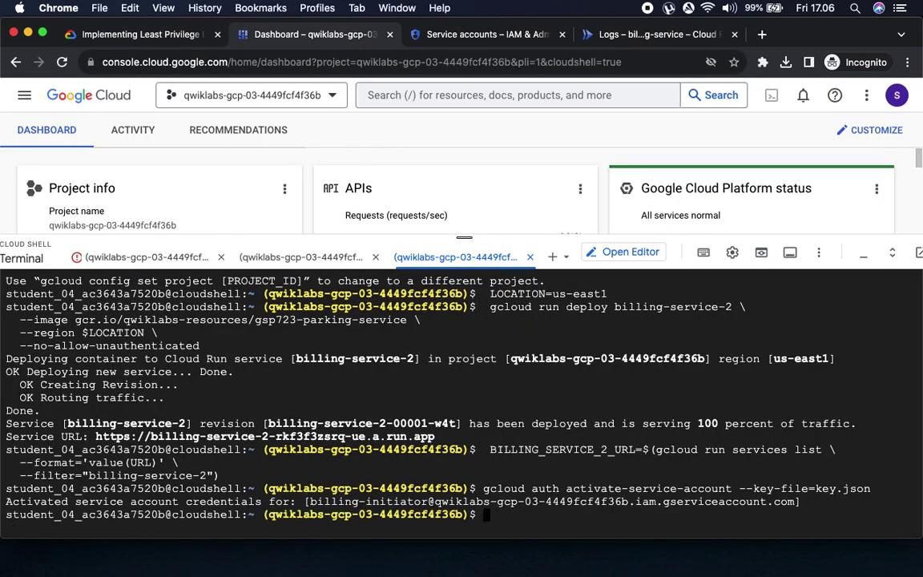
Invoke the second service at $BILLING_SERVICE_2_URL with the lab's identity-token curl POST request, userid 1234 and minBalance 900
click(118, 39)
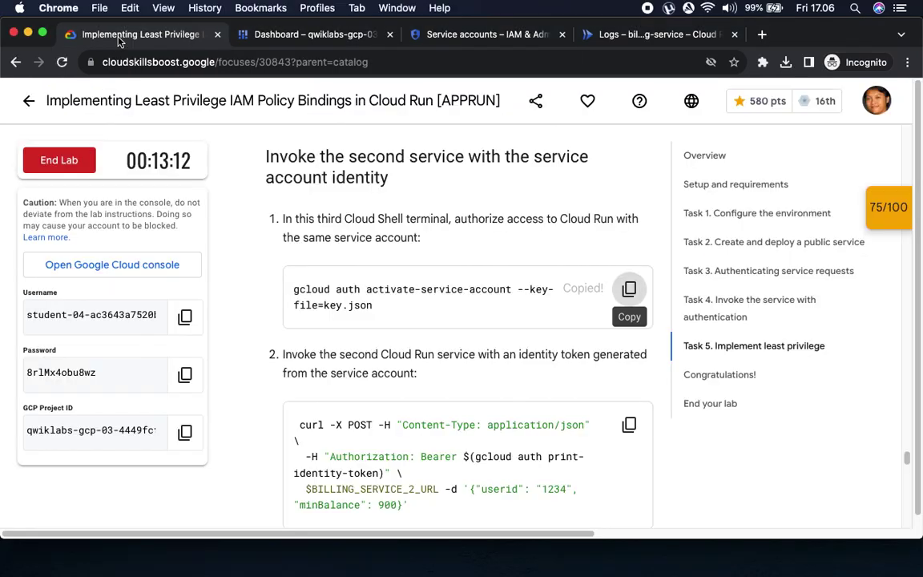
scroll(380, 283, down, 5)
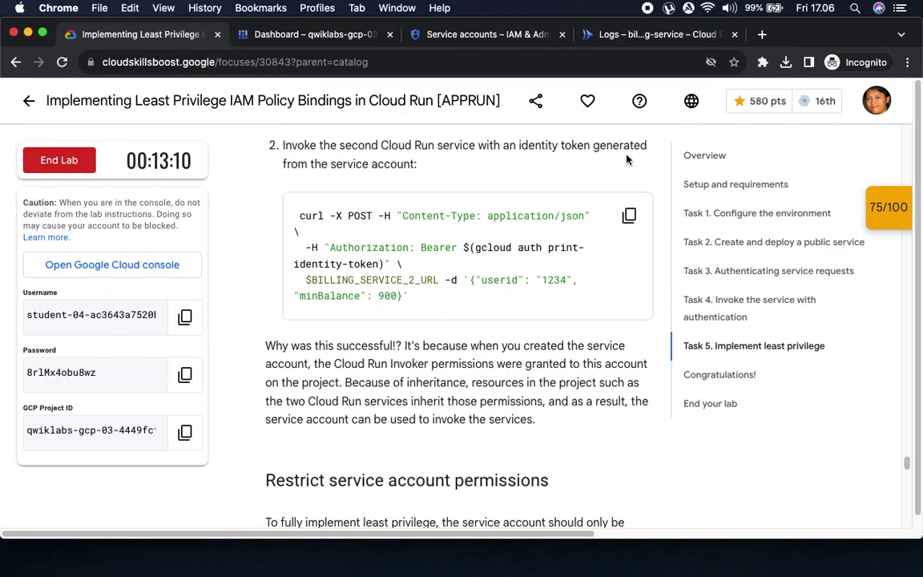
click(630, 214)
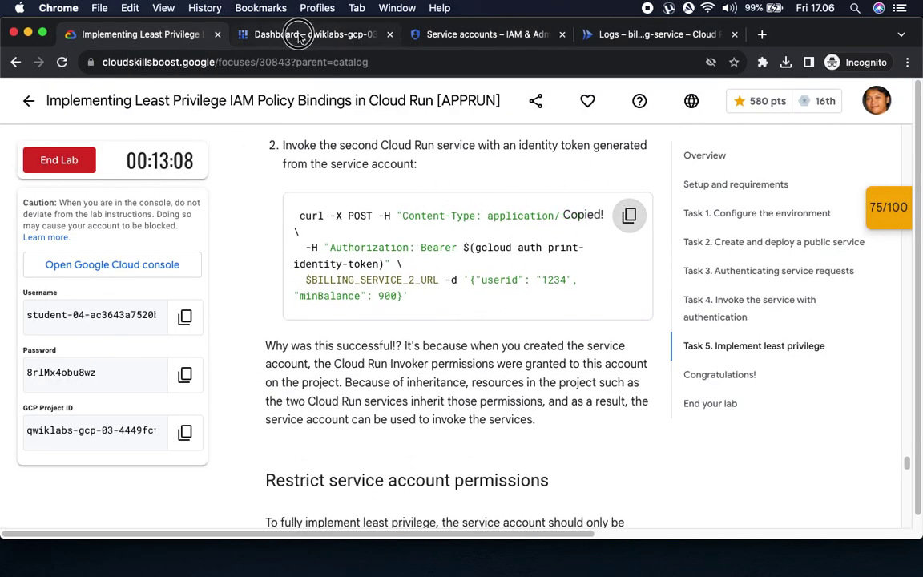
click(299, 36)
key(super+v)
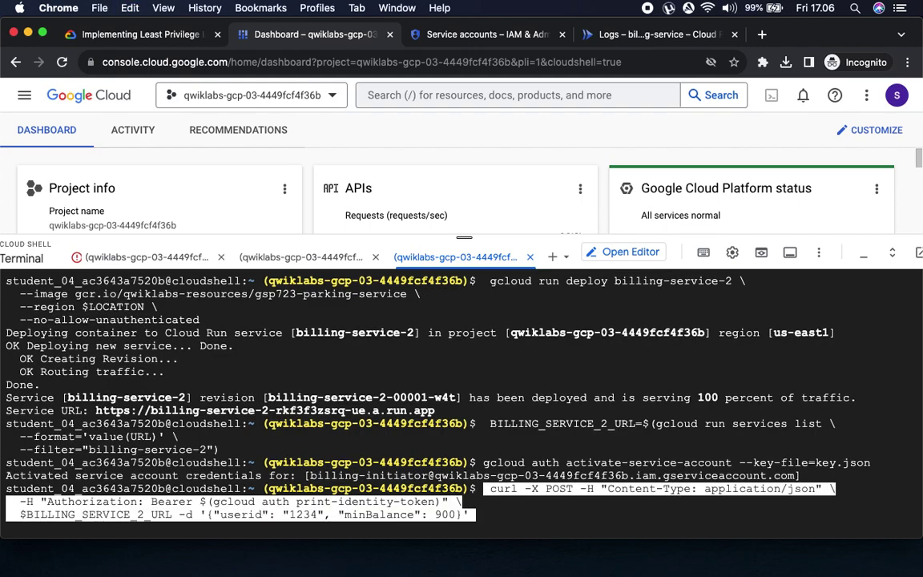
key(Return)
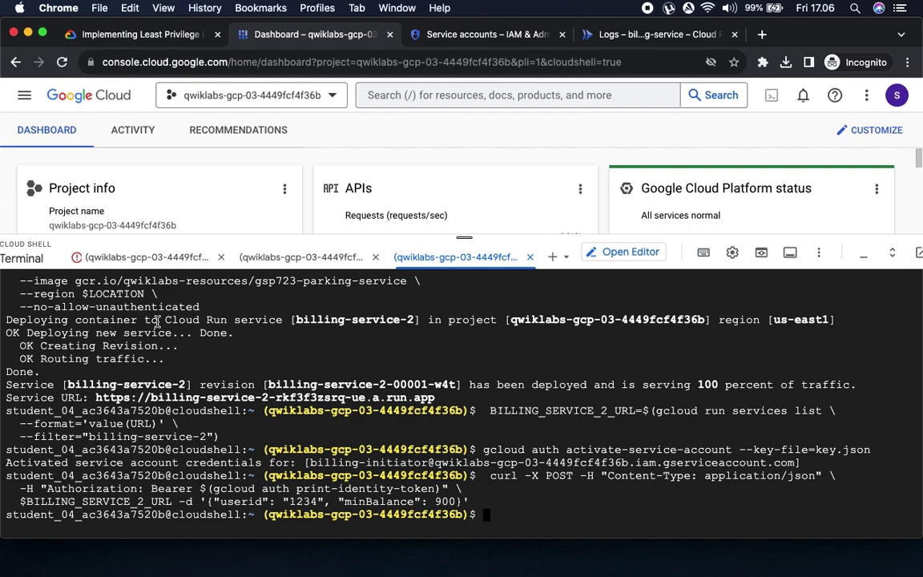
drag(345, 502, 470, 501)
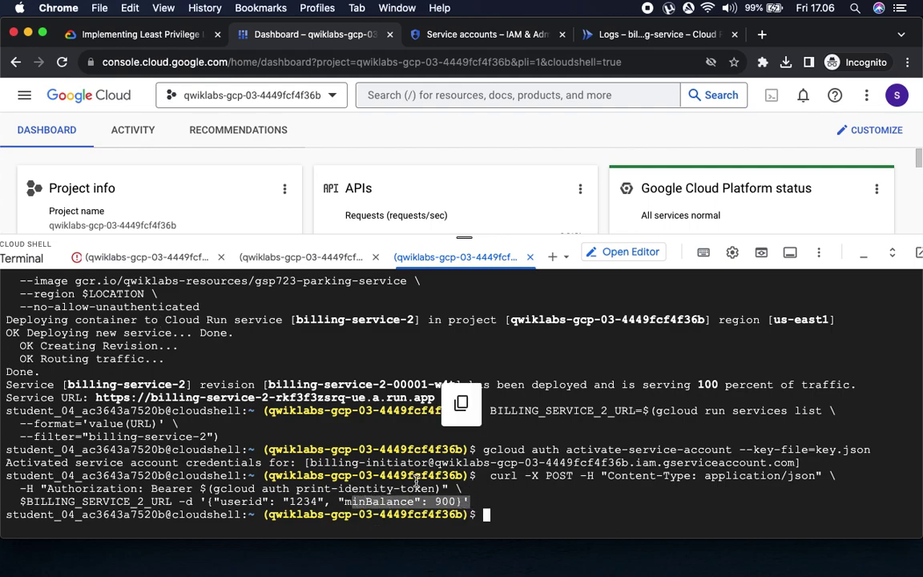
Read the lab's explanation of the second service call and the introduction to restricting service account permissions
click(141, 33)
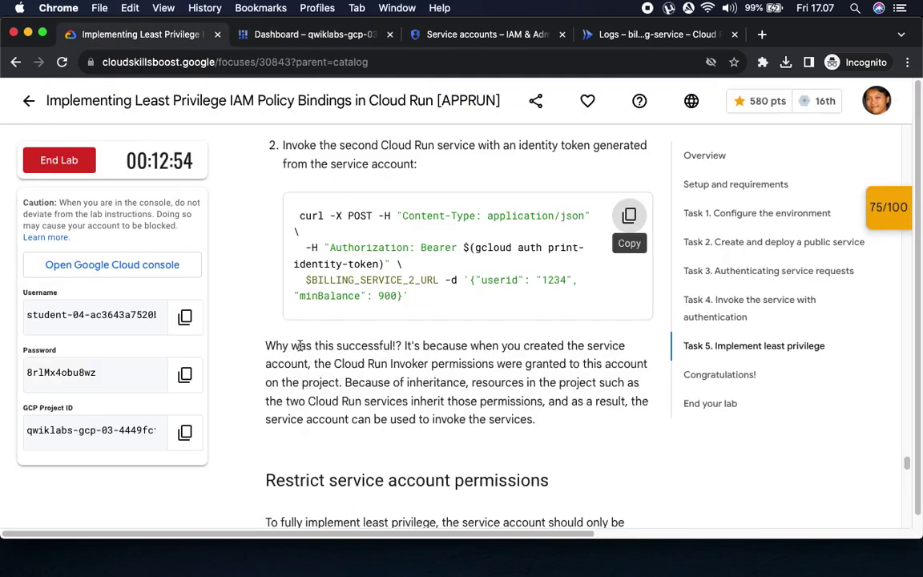
drag(477, 346, 625, 346)
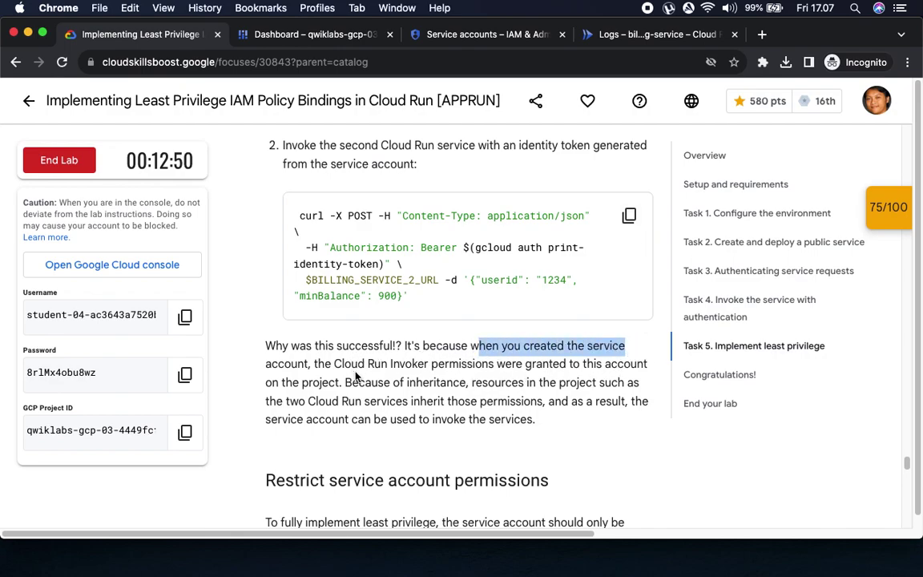
scroll(321, 256, down, 5)
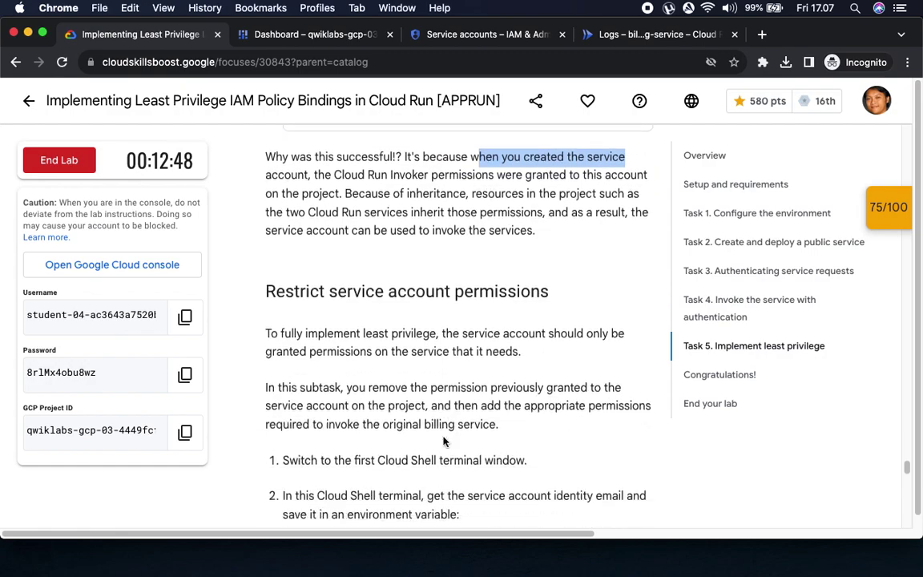